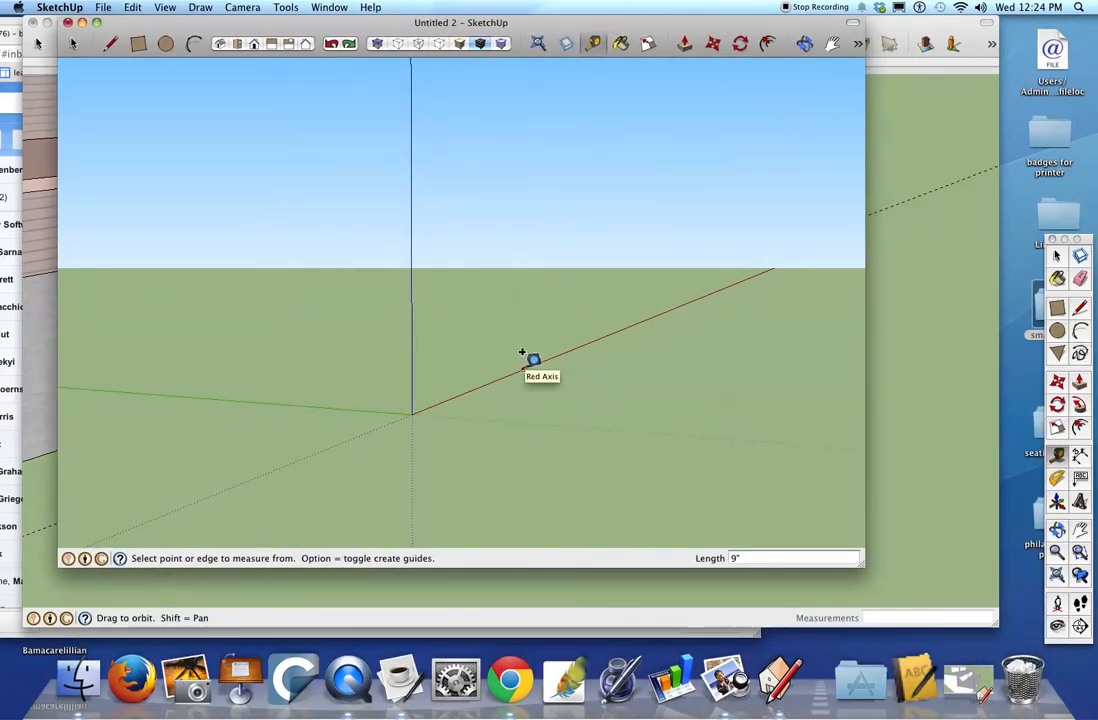
Replace the empty untitled model with a new one and delete the default standing figure.
{"action": "key", "text": "o"}
{"action": "left_click_drag", "start_coordinate": [394, 426], "coordinate": [431, 434]}
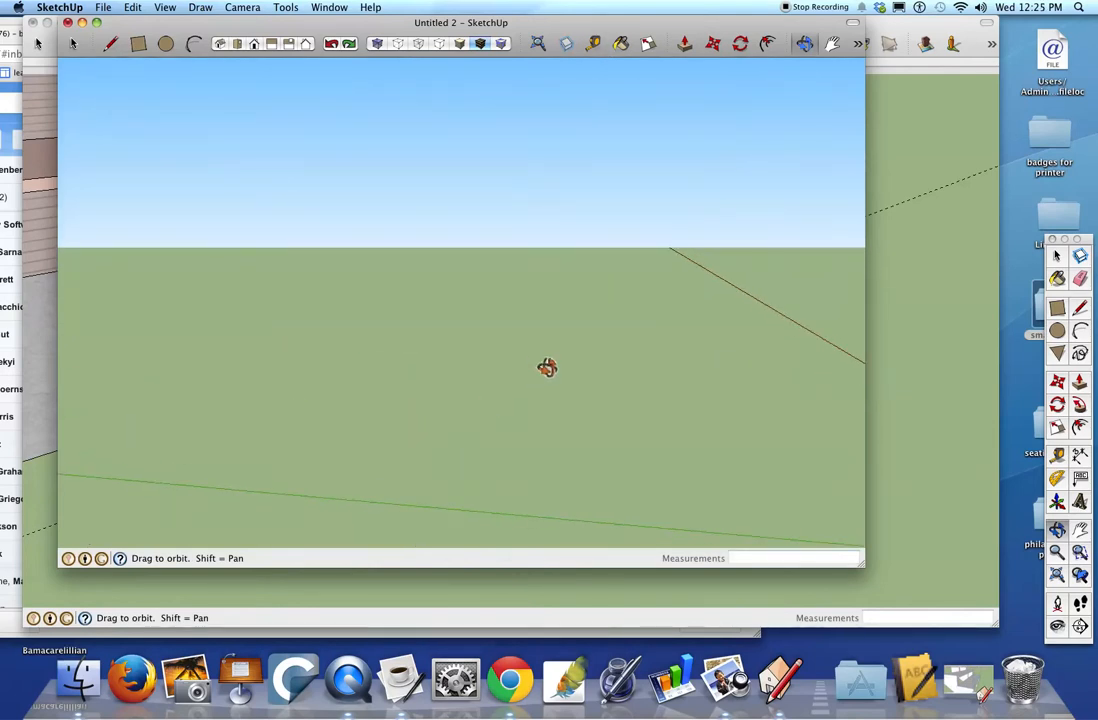
{"action": "left_click", "coordinate": [68, 22]}
{"action": "left_click", "coordinate": [413, 127]}
{"action": "left_click", "coordinate": [103, 7]}
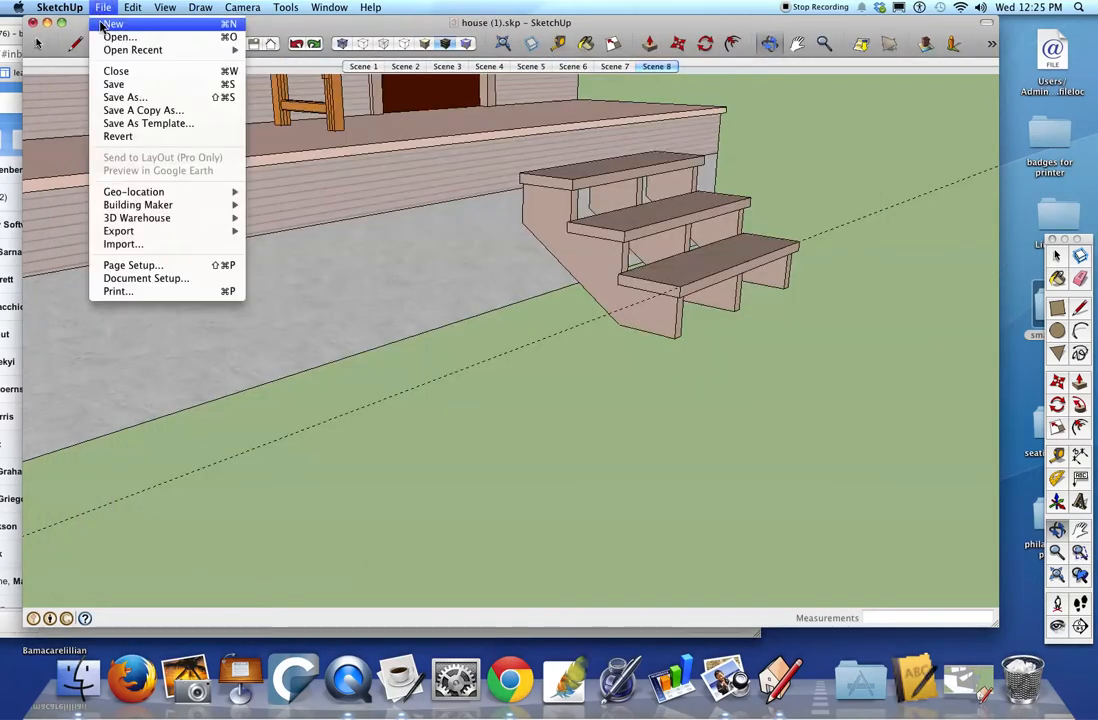
{"action": "left_click", "coordinate": [104, 24]}
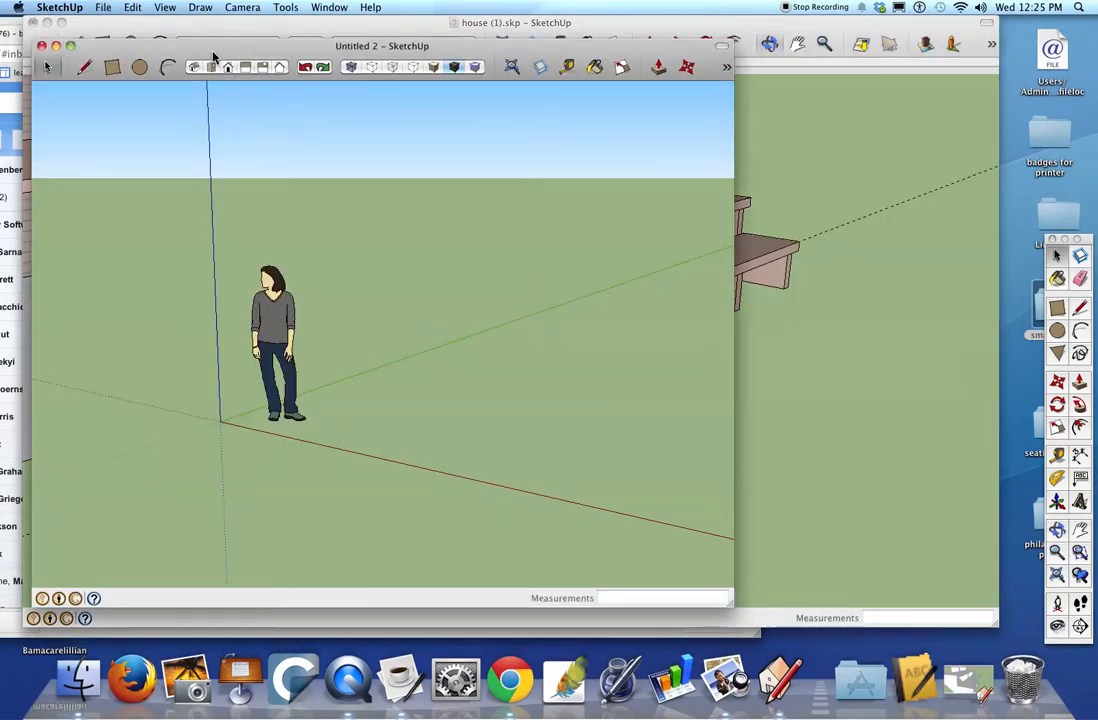
{"action": "left_click", "coordinate": [288, 310]}
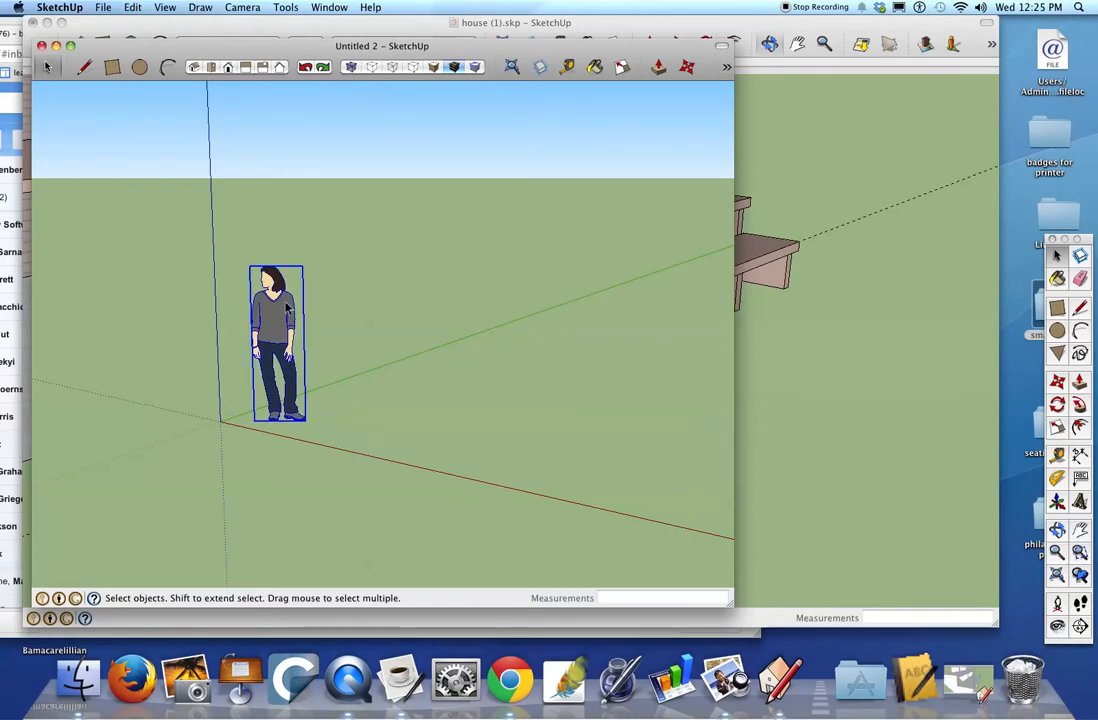
{"action": "key", "text": "Delete"}
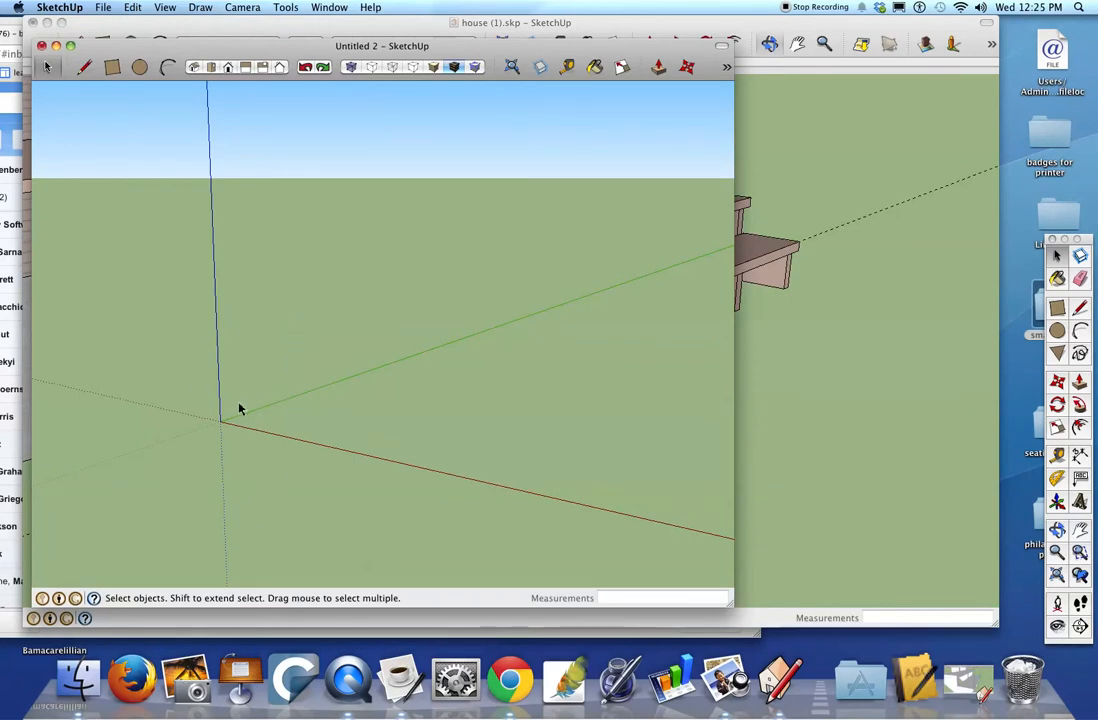
Draw a 4' by 12" rectangle on the ground from the origin, with its long side along the red axis.
{"action": "key", "text": "r"}
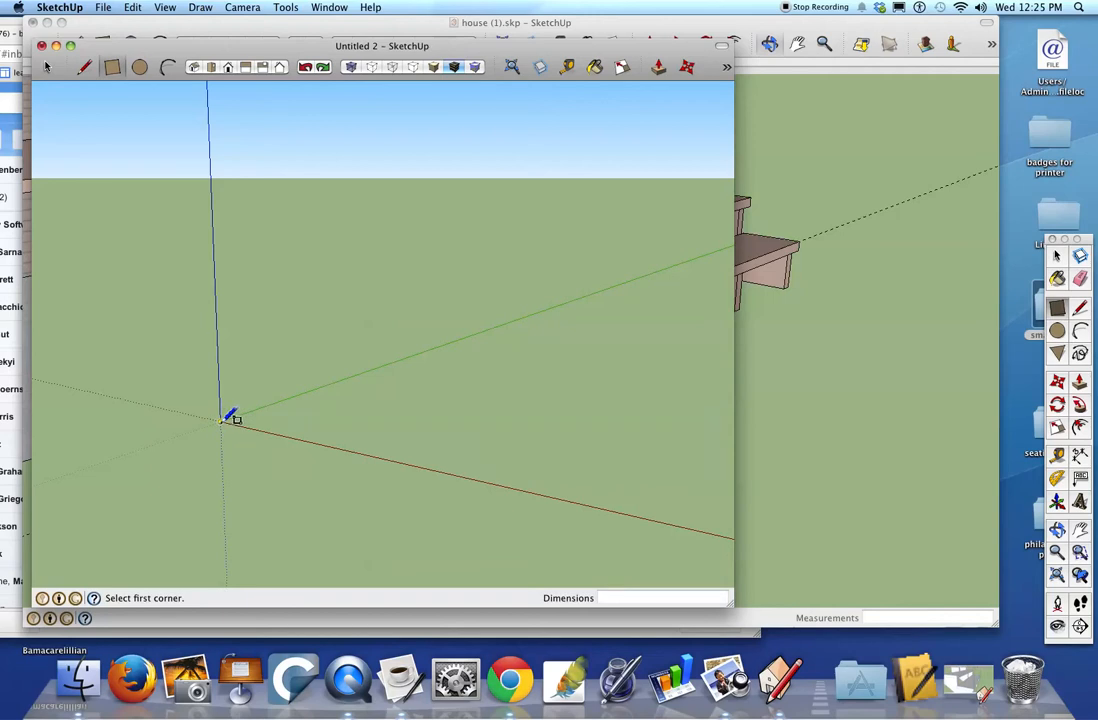
{"action": "left_click", "coordinate": [221, 422]}
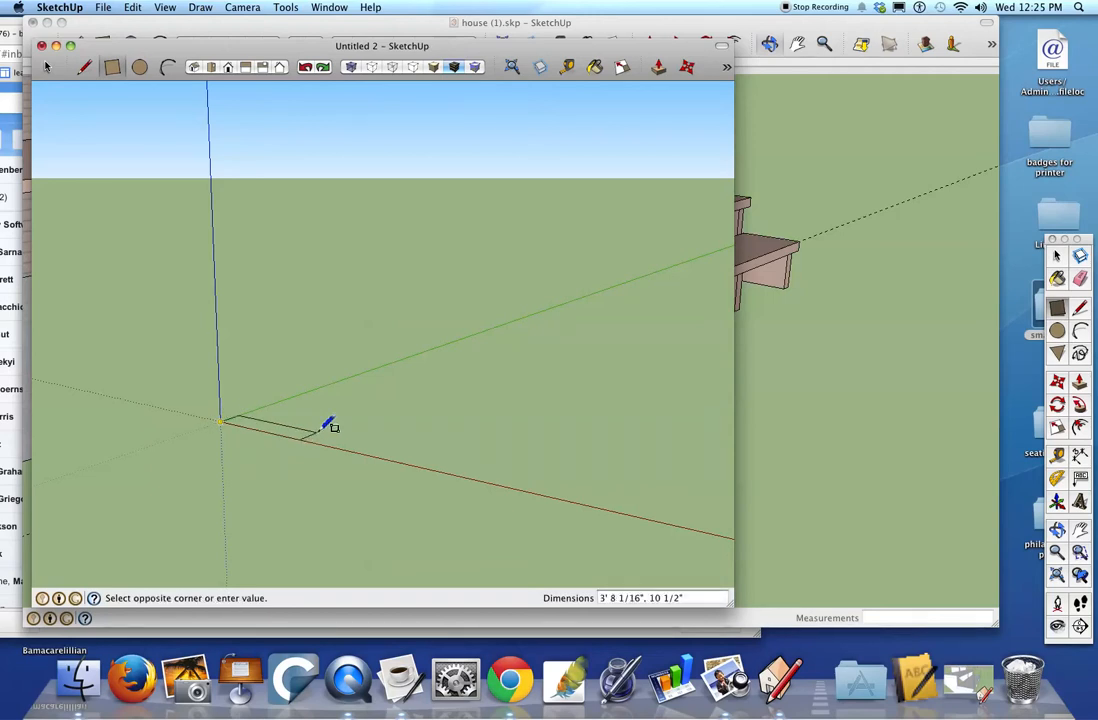
{"action": "type", "text": "4',12"}
{"action": "key", "text": "Return"}
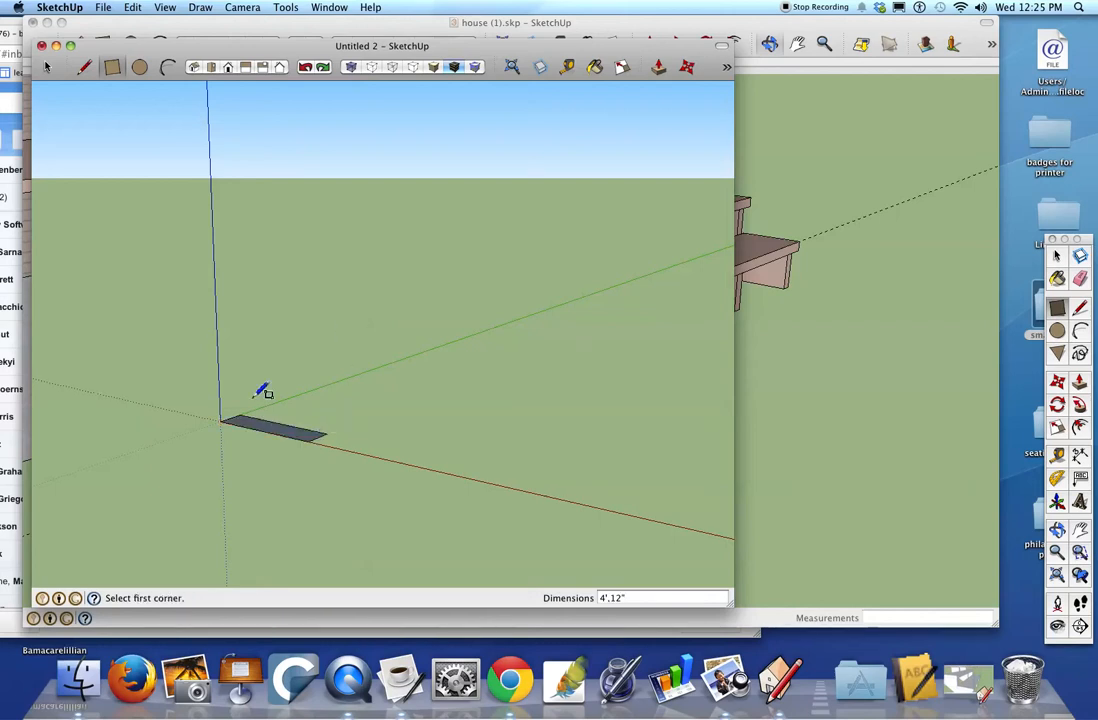
Push/Pull the rectangle upward 2" to form a solid stair tread.
{"action": "scroll", "coordinate": [230, 443], "scroll_direction": "up", "scroll_amount": 3}
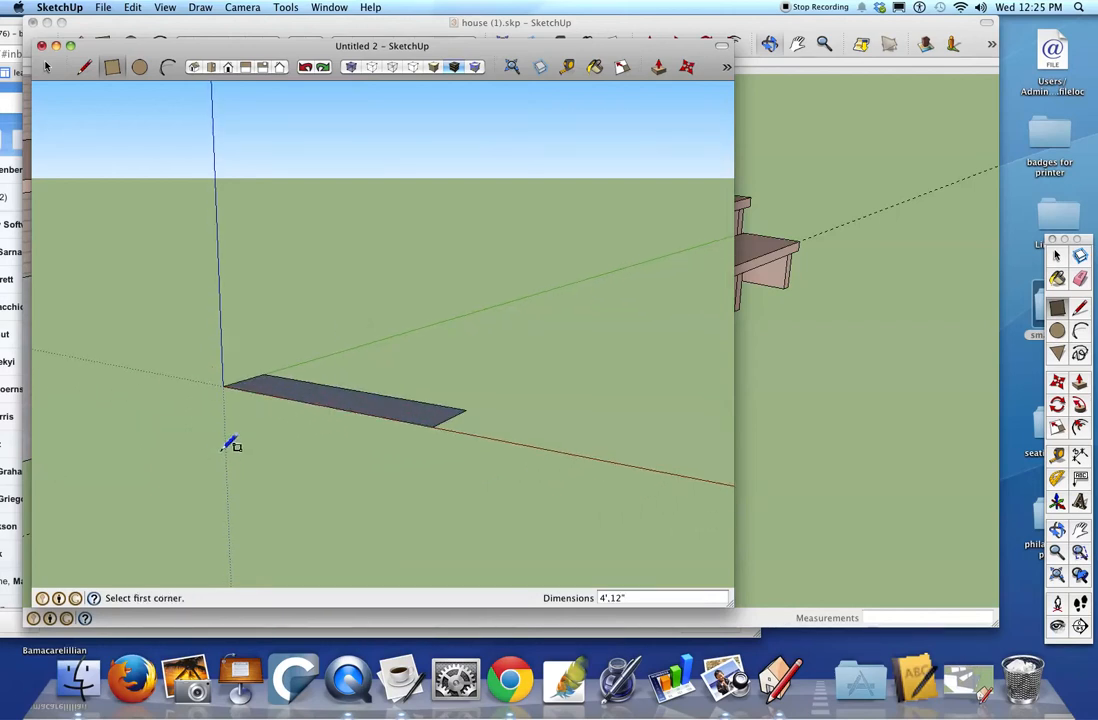
{"action": "key", "text": "p"}
{"action": "left_click", "coordinate": [430, 418]}
{"action": "left_click", "coordinate": [426, 410]}
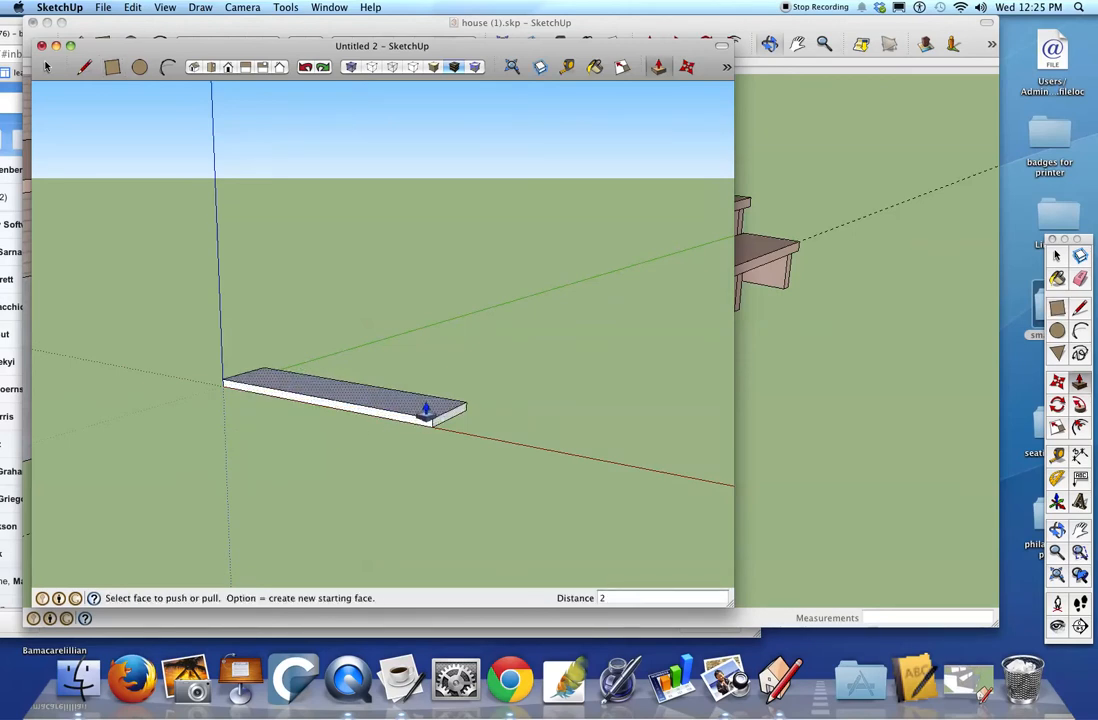
{"action": "left_click", "coordinate": [426, 410]}
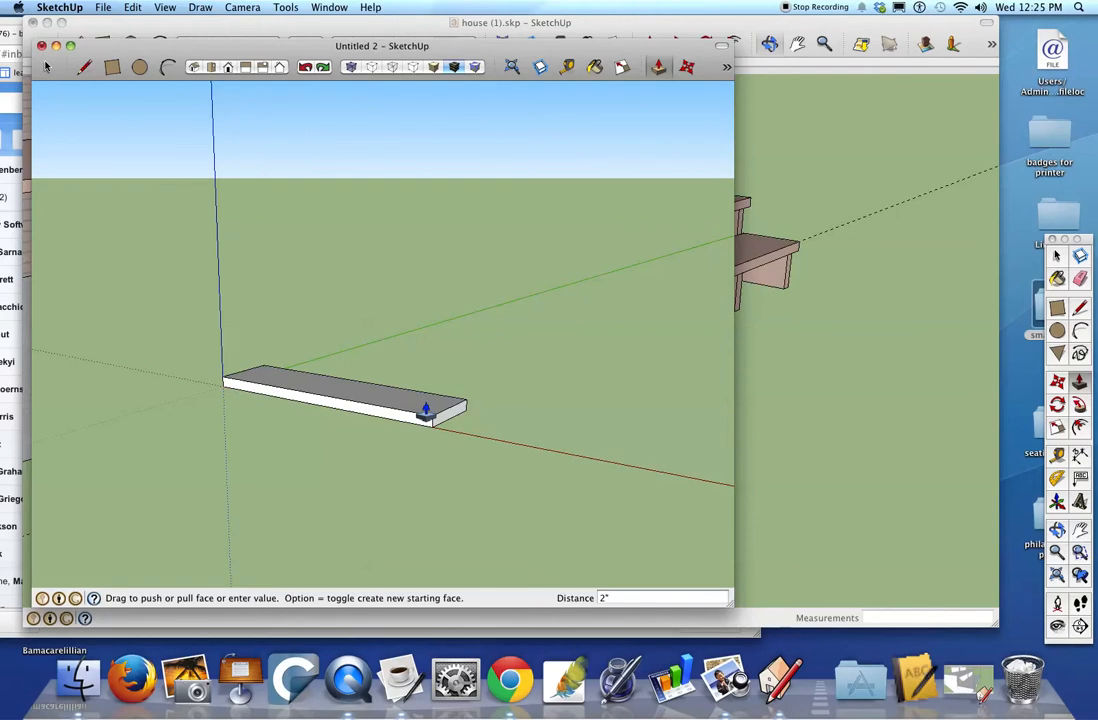
Turn the whole tread into a component named "step".
{"action": "key", "text": "o"}
{"action": "left_click_drag", "start_coordinate": [203, 373], "coordinate": [341, 468]}
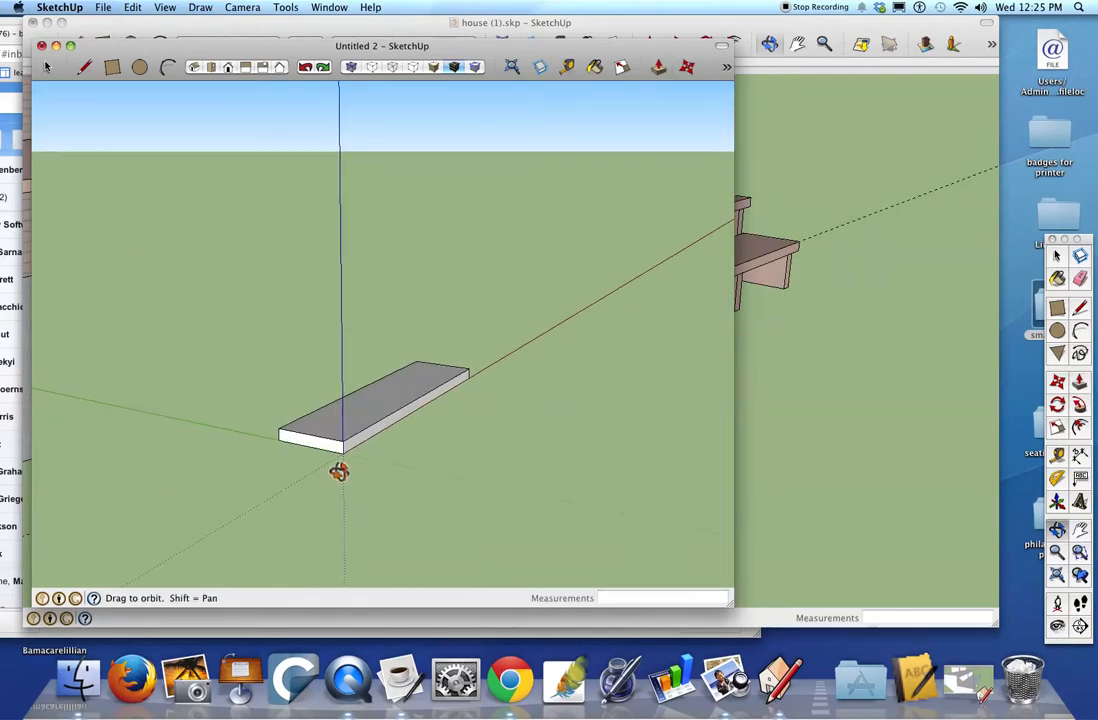
{"action": "key", "text": "space"}
{"action": "triple_click", "coordinate": [380, 409]}
{"action": "right_click", "coordinate": [381, 408]}
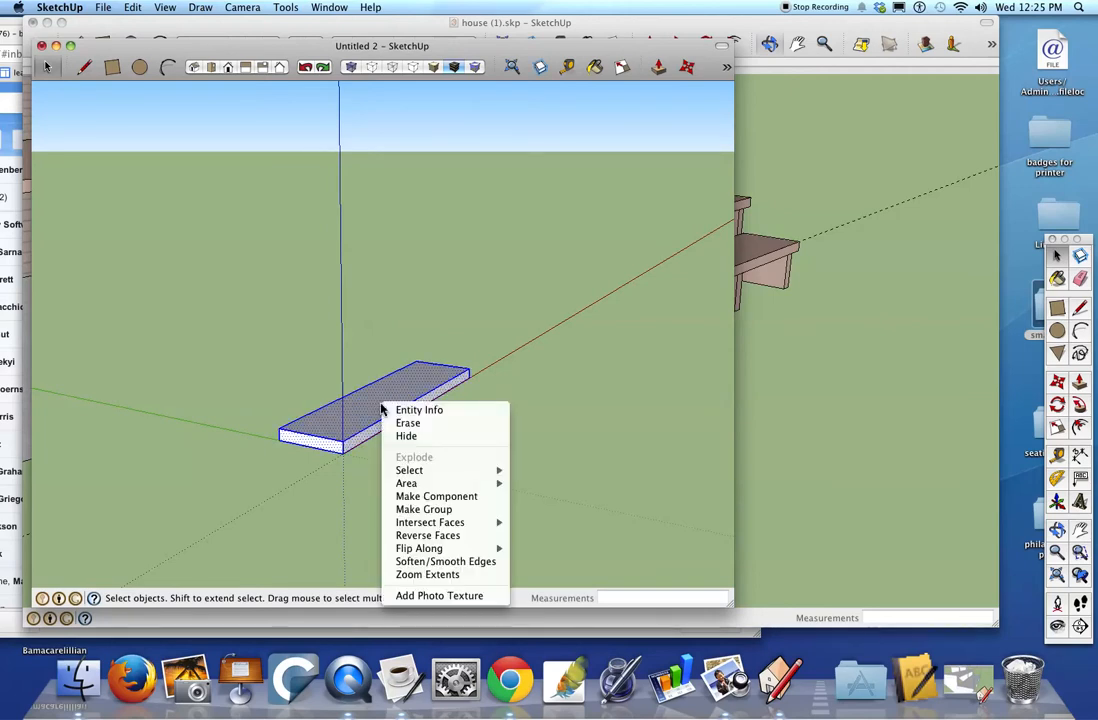
{"action": "left_click", "coordinate": [440, 497]}
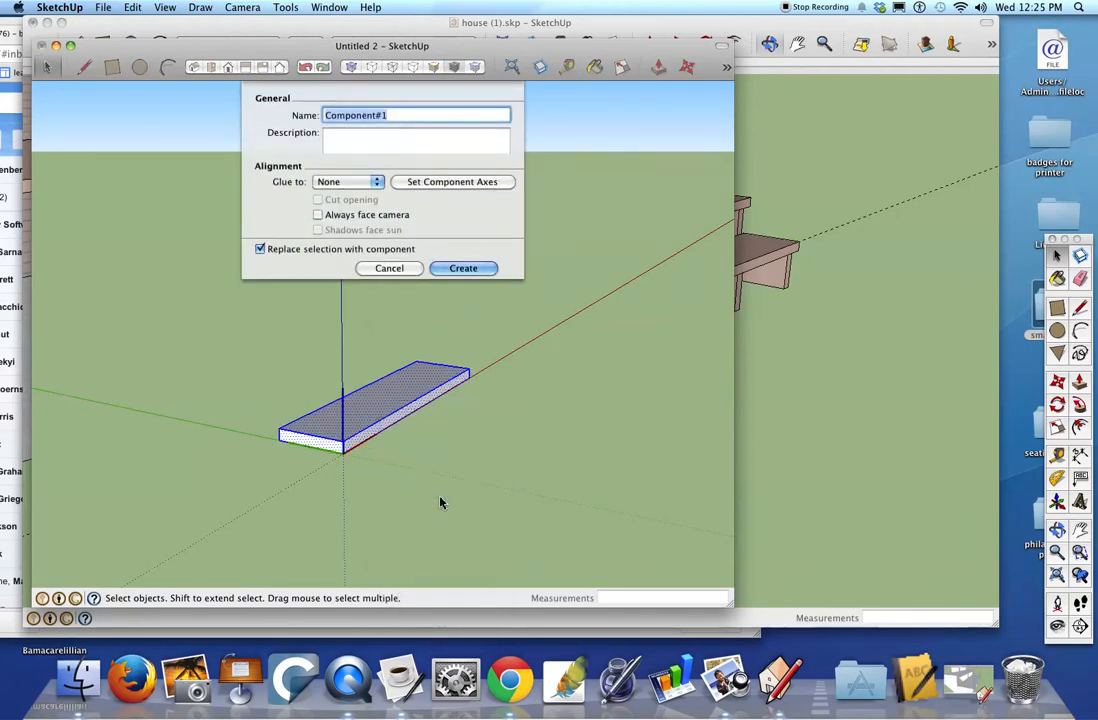
{"action": "type", "text": "step"}
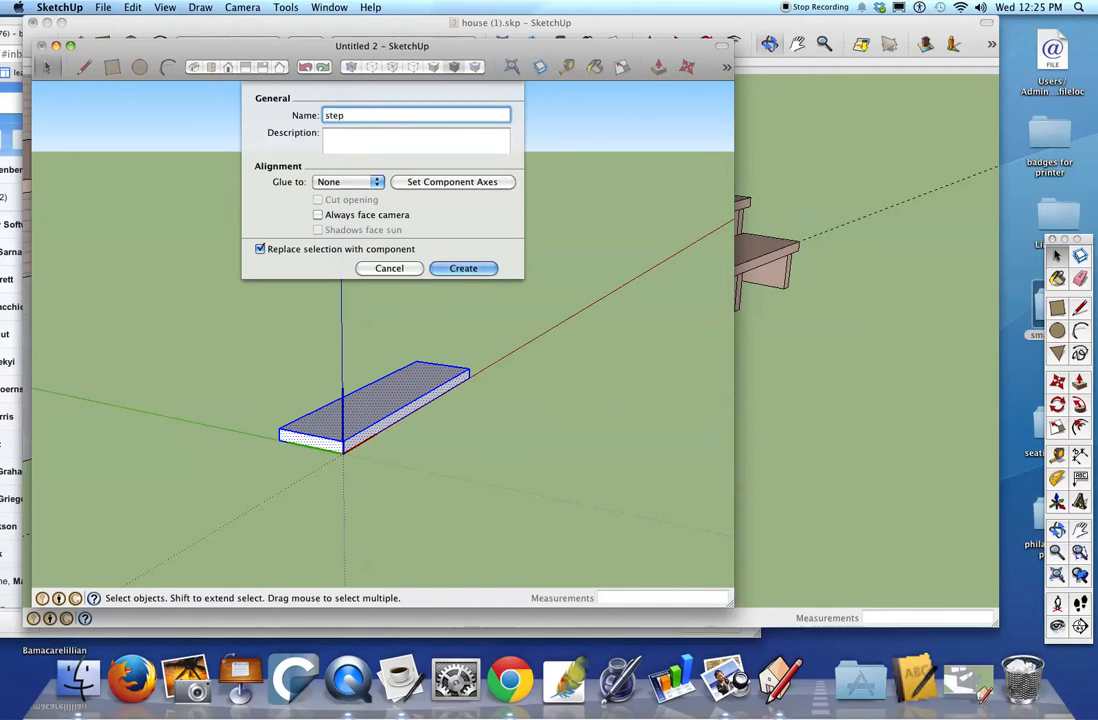
{"action": "key", "text": "Return"}
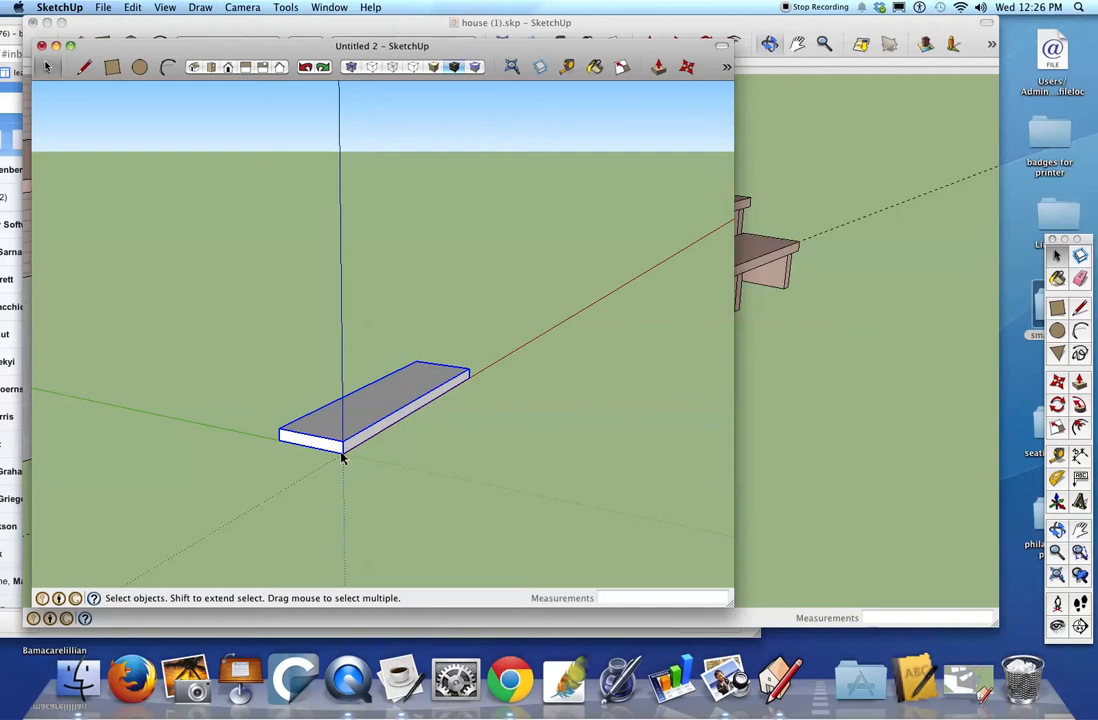
Raise the step component 7" along the blue axis and measure the height from the origin to its top corner.
{"action": "key", "text": "m"}
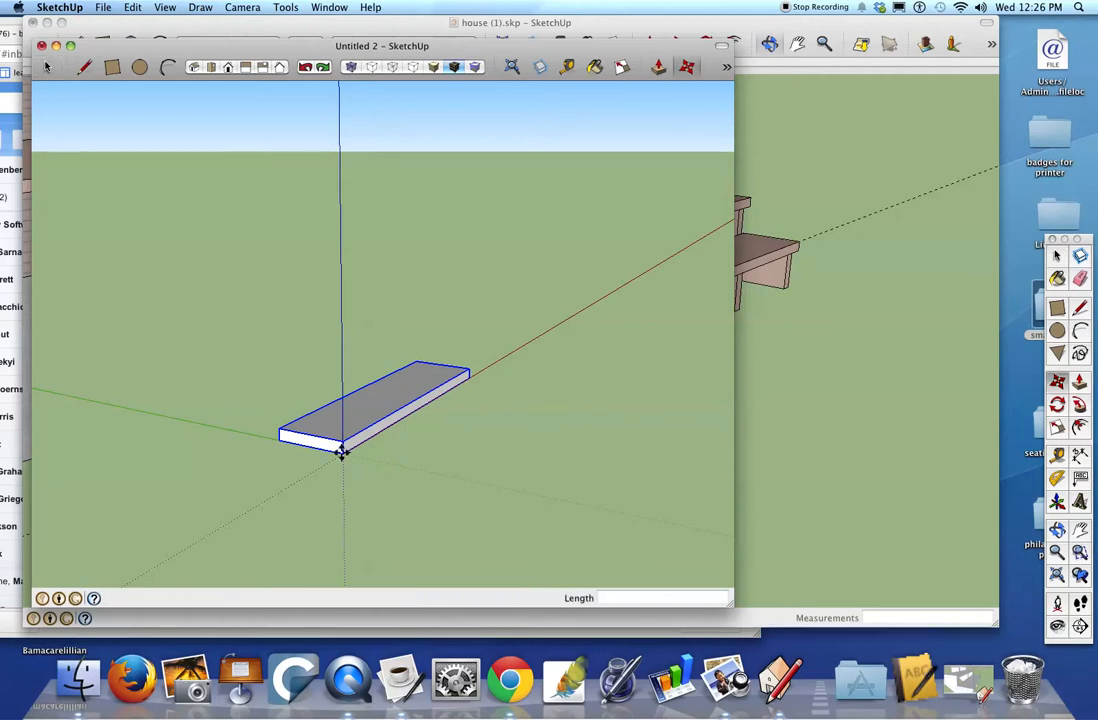
{"action": "left_click", "coordinate": [342, 452]}
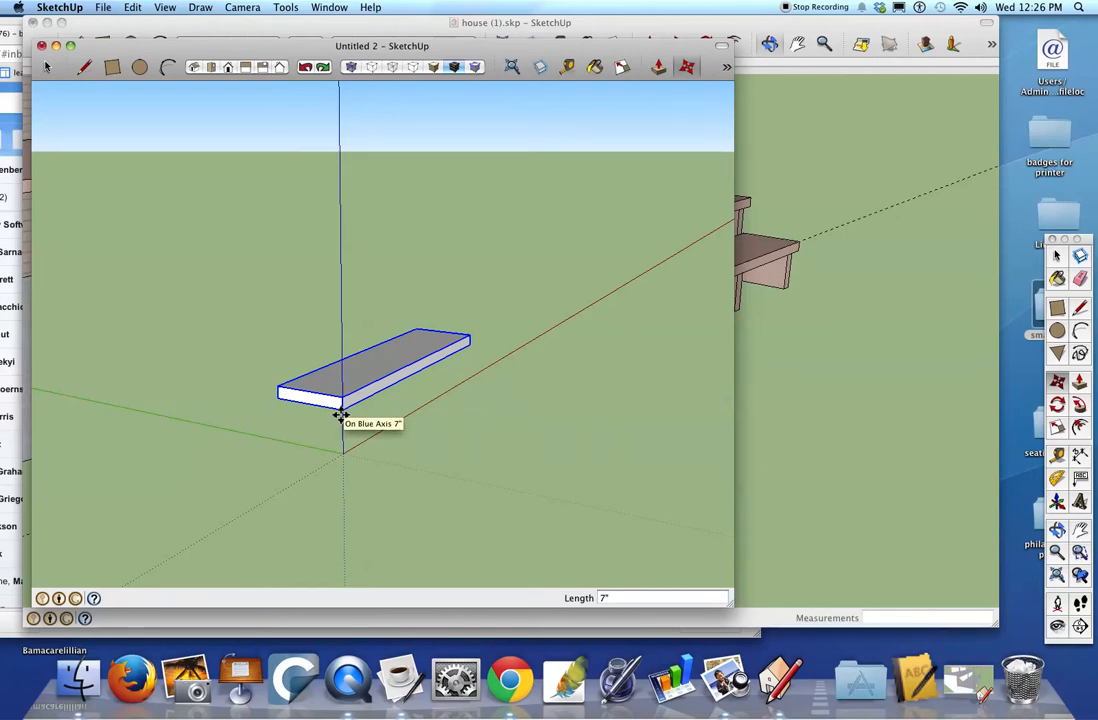
{"action": "left_click", "coordinate": [341, 415]}
{"action": "key", "text": "t"}
{"action": "left_click", "coordinate": [342, 398]}
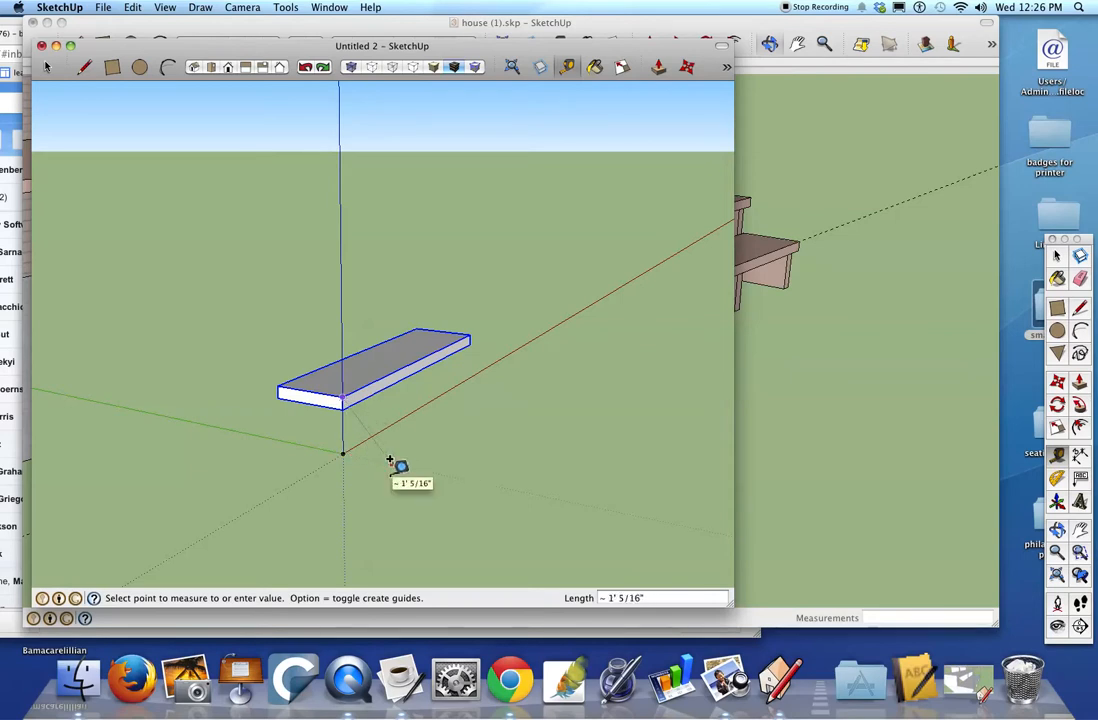
{"action": "key", "text": "space"}
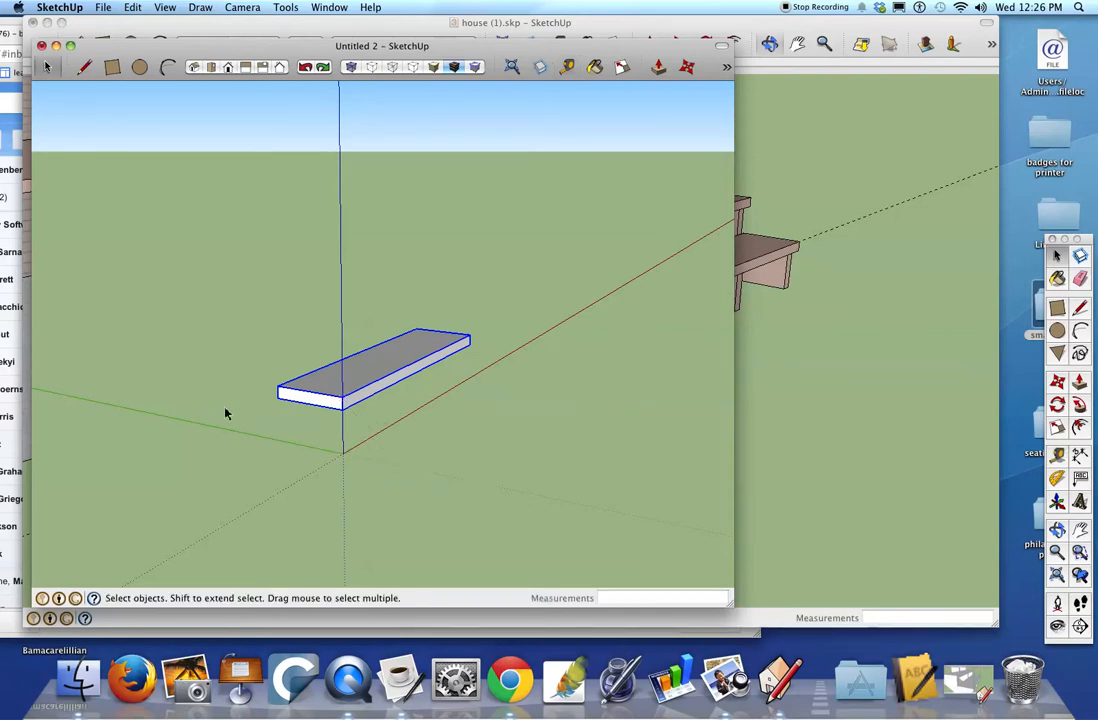
Copy the step 1' along the green axis so the copy sits directly behind the original.
{"action": "key", "text": "o"}
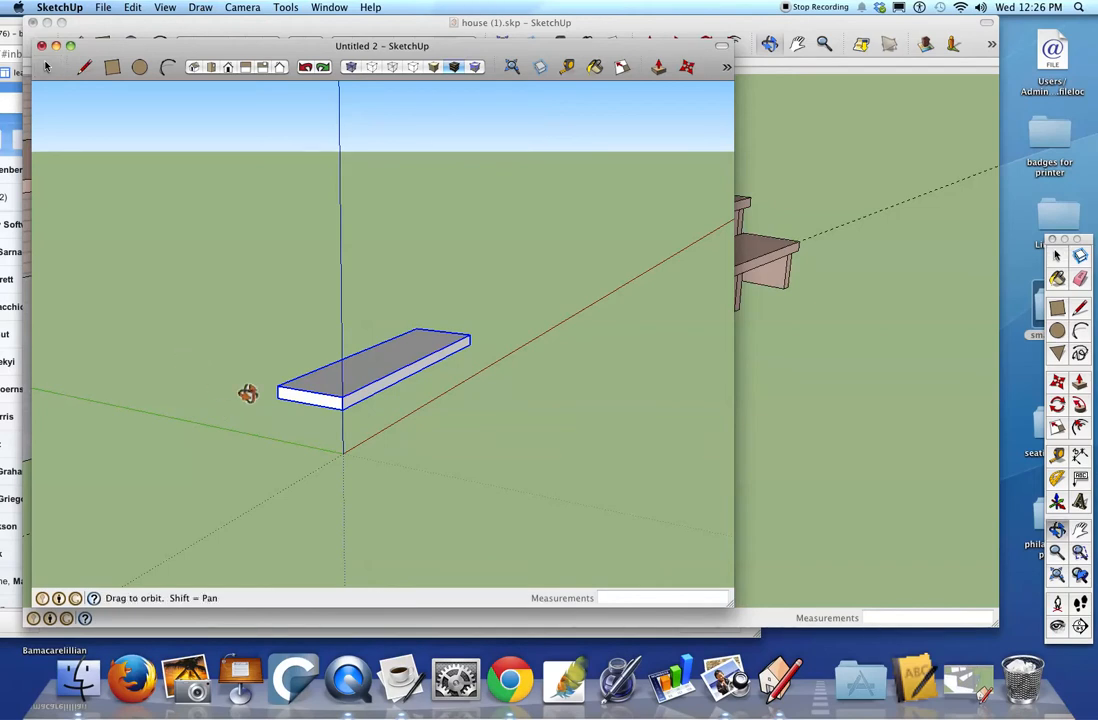
{"action": "left_click_drag", "start_coordinate": [228, 358], "coordinate": [289, 382]}
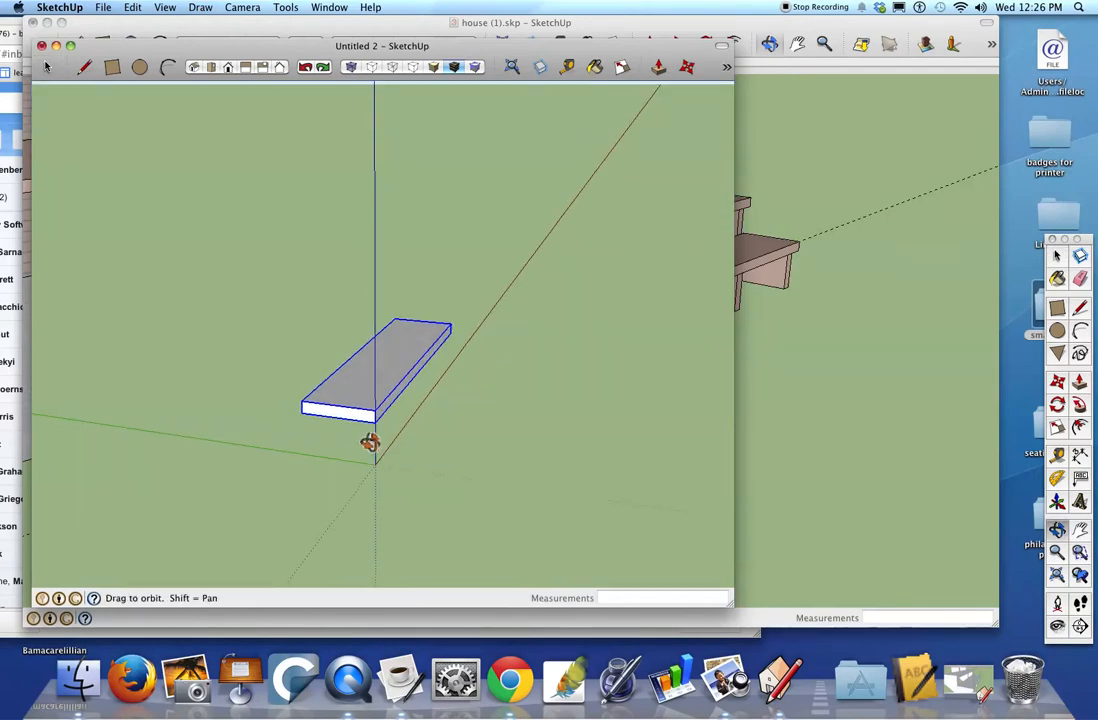
{"action": "key", "text": "m"}
{"action": "key", "text": "q"}
{"action": "key", "text": "m"}
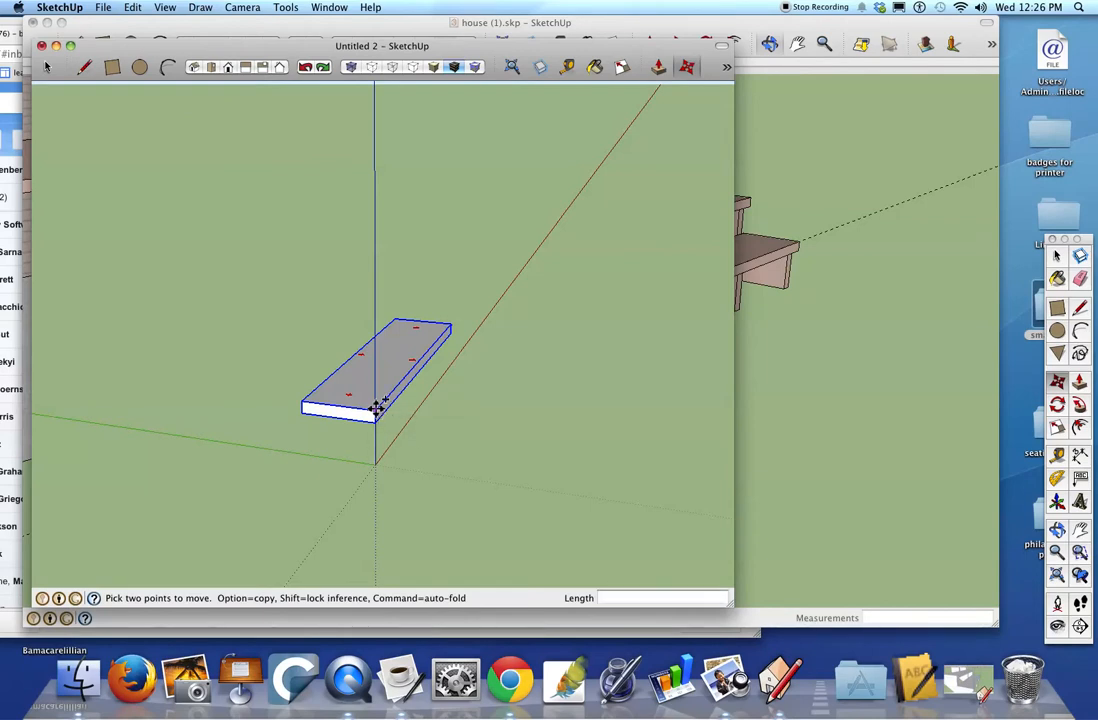
{"action": "left_click", "coordinate": [377, 405]}
{"action": "left_click", "coordinate": [300, 397]}
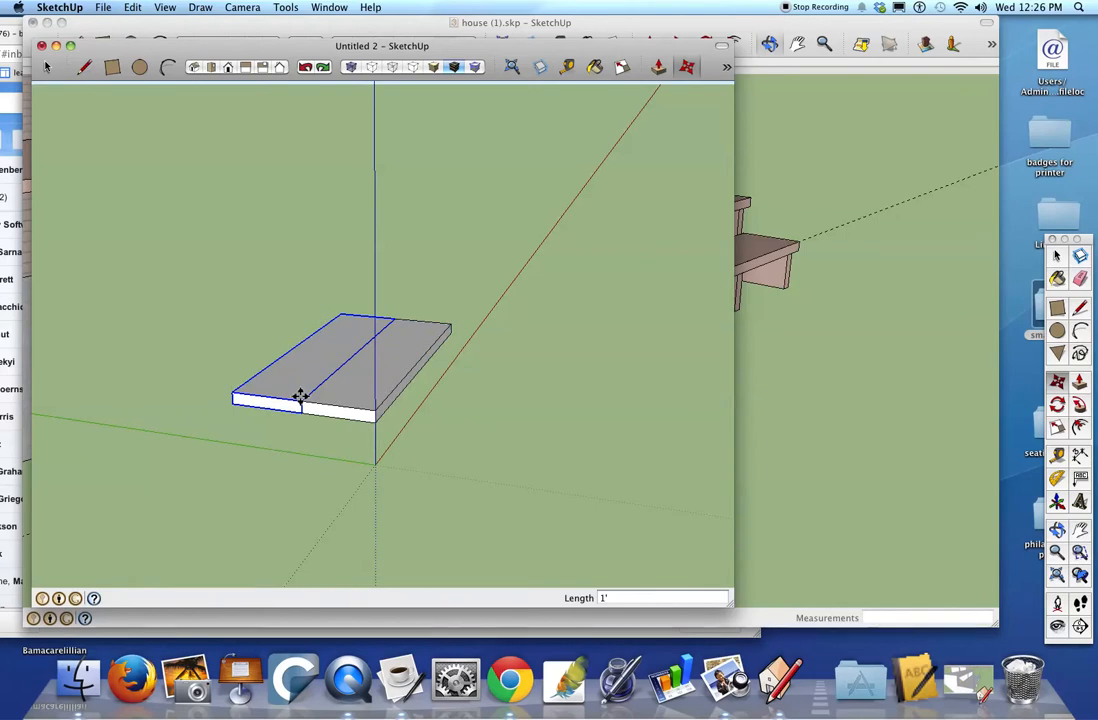
Raise the copied step 9" along the blue axis and measure the rise between the two treads.
{"action": "left_click", "coordinate": [300, 397]}
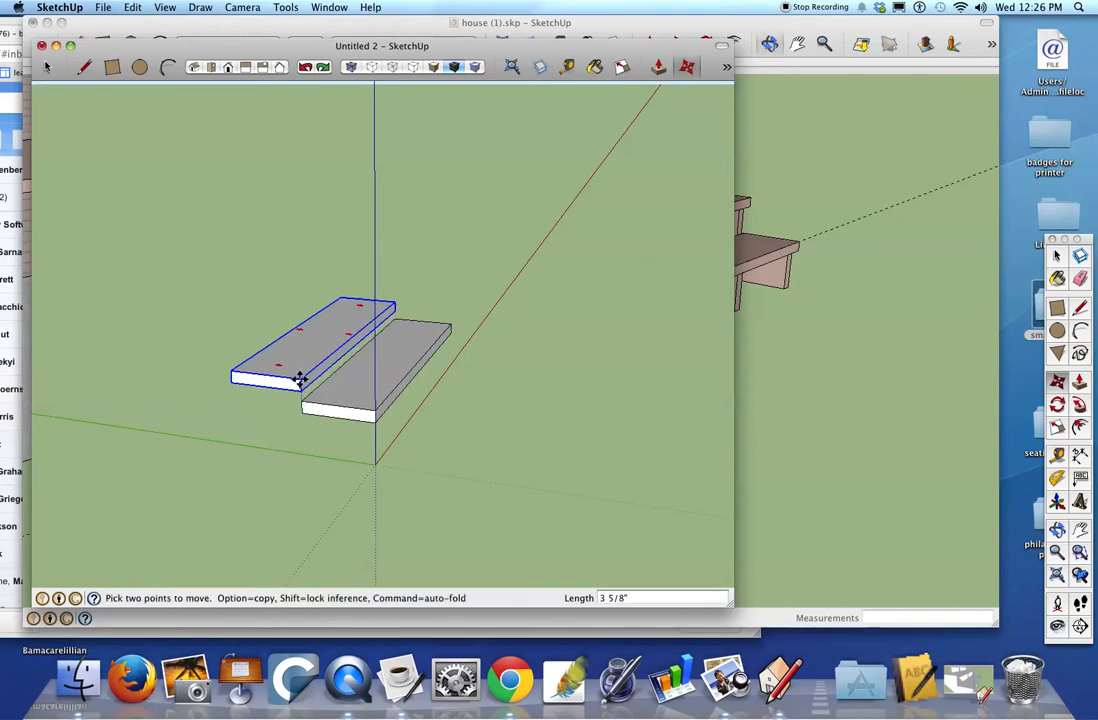
{"action": "left_click", "coordinate": [297, 365]}
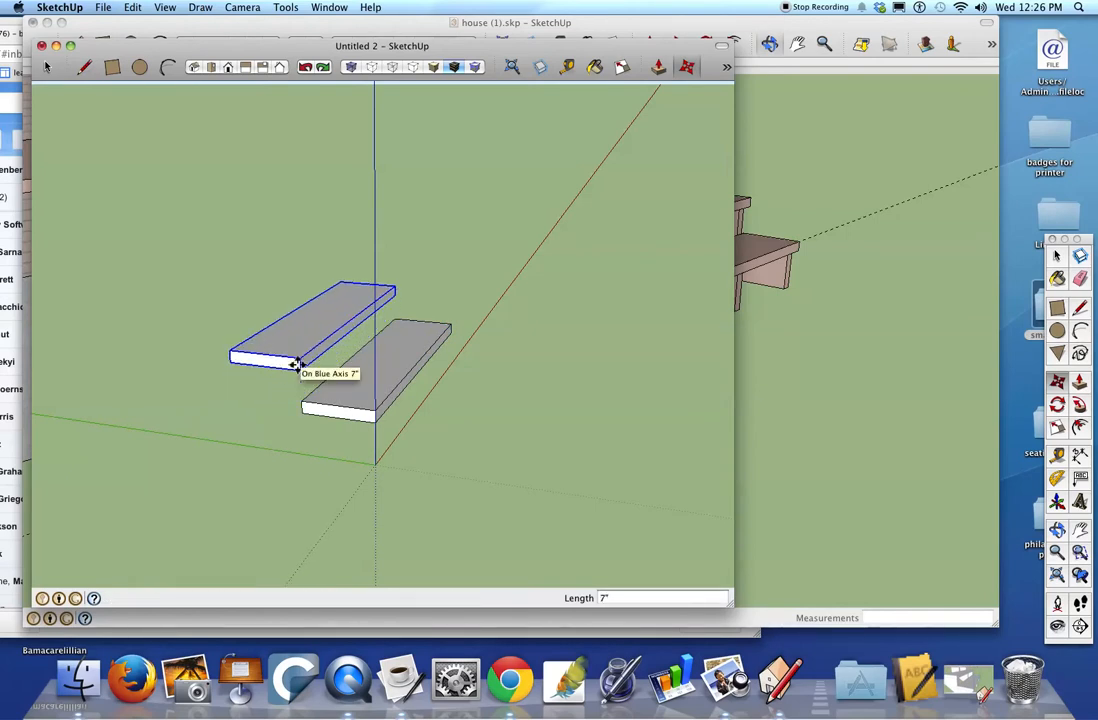
{"action": "key", "text": "Return"}
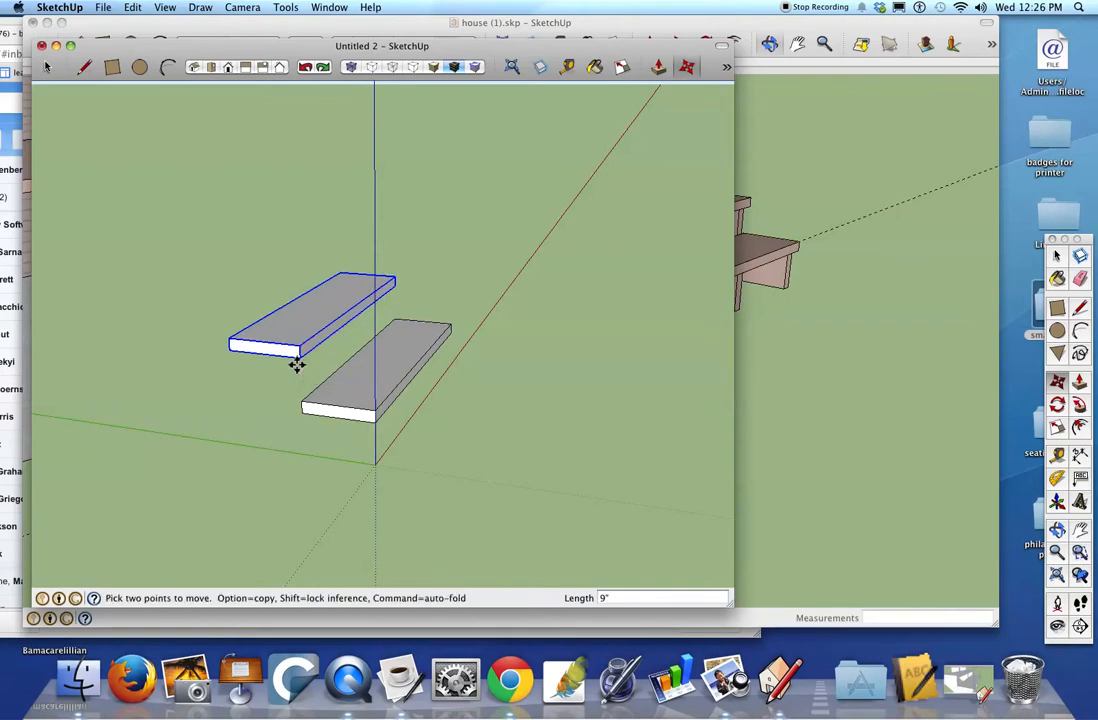
{"action": "key", "text": "t"}
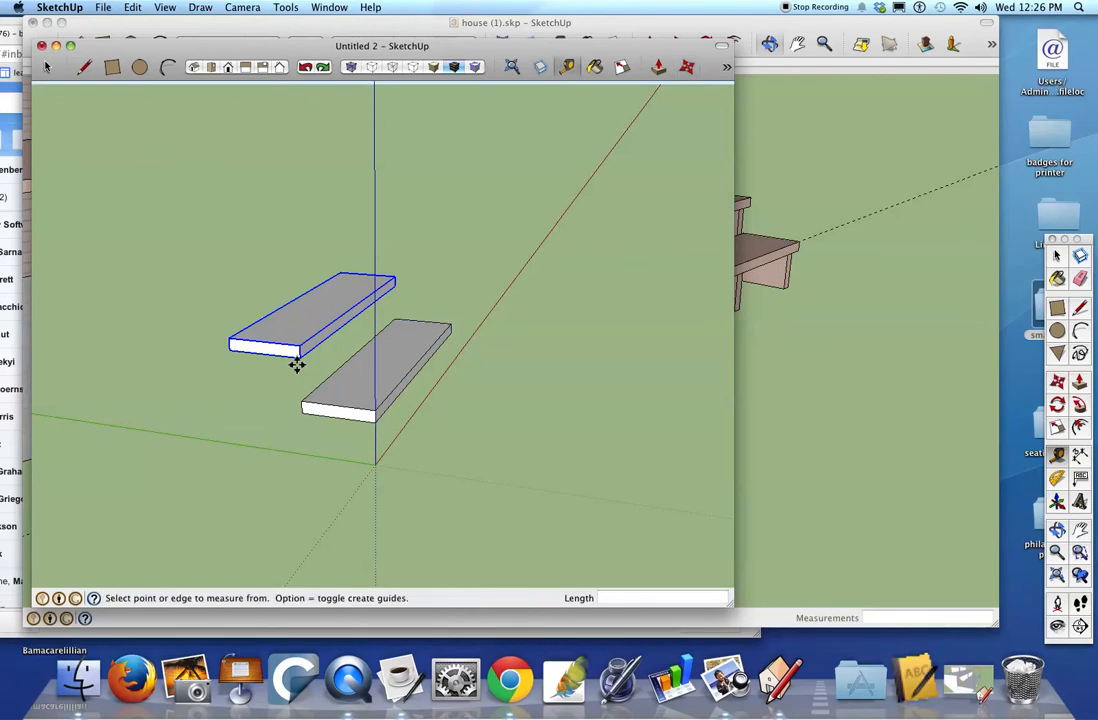
{"action": "left_click", "coordinate": [301, 403]}
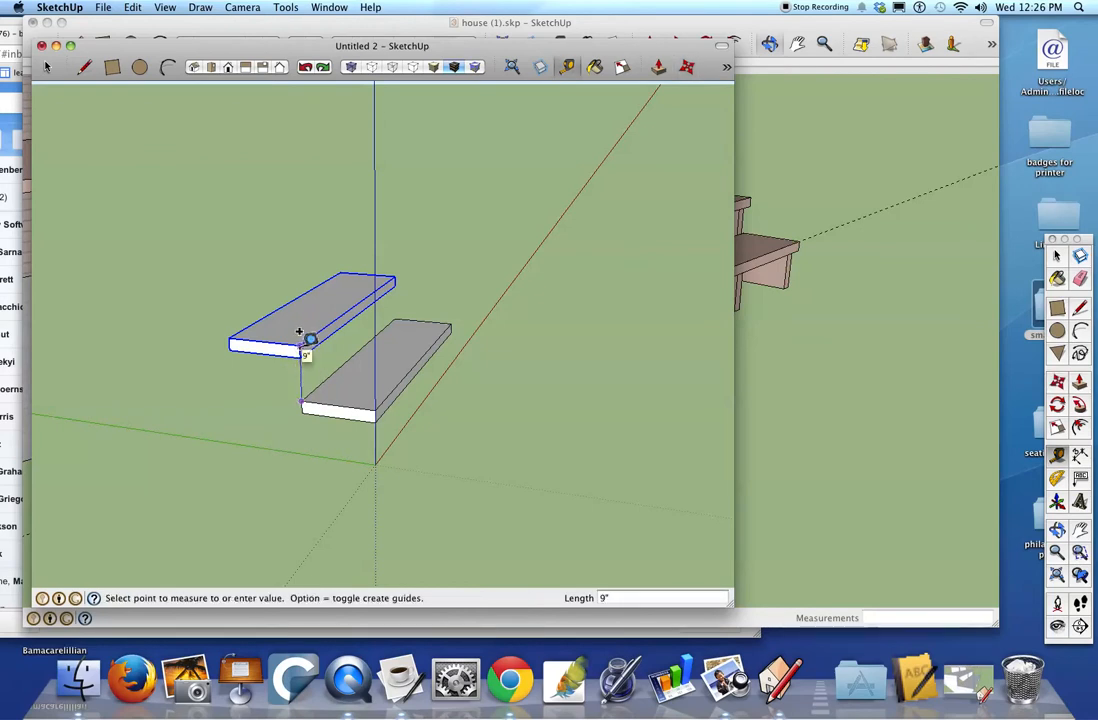
{"action": "key", "text": "space"}
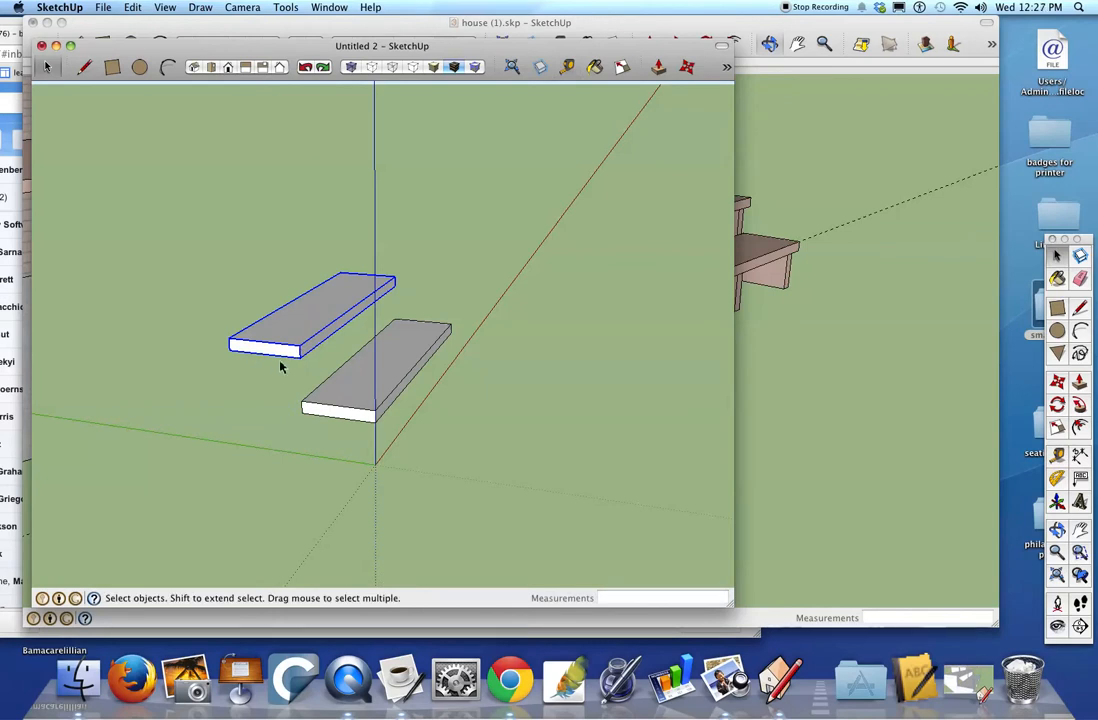
Copy the second step 1' farther back along the green axis and raise this third step 9" along the blue axis.
{"action": "key", "text": "m"}
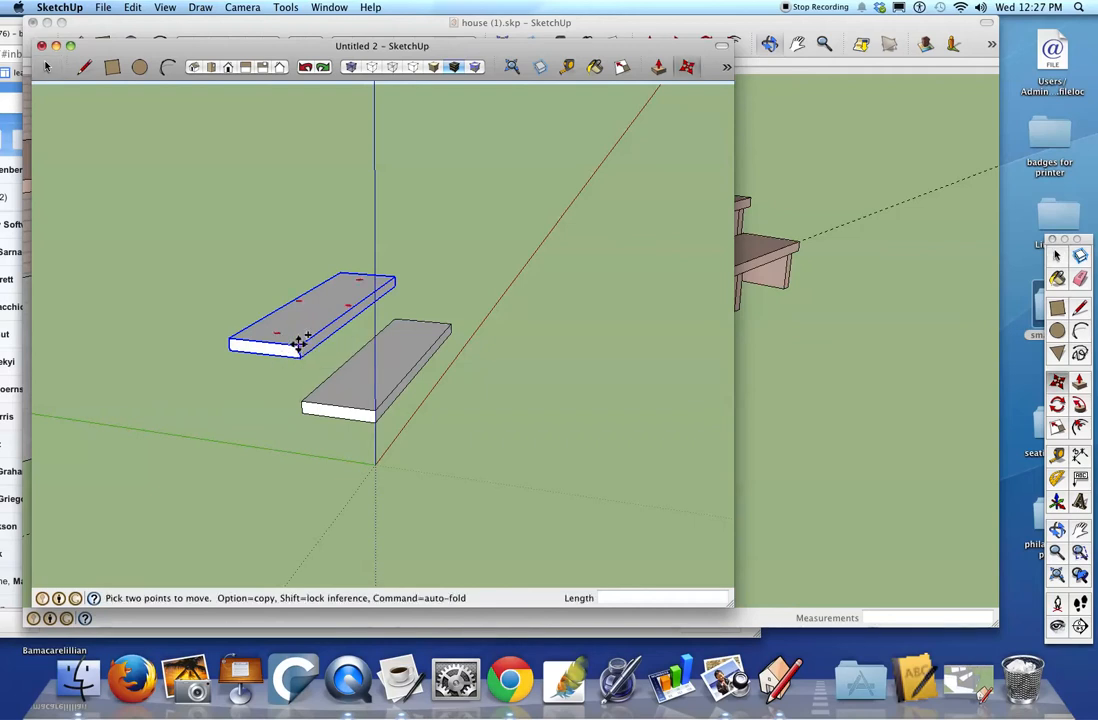
{"action": "left_click", "coordinate": [298, 344]}
{"action": "key", "text": "alt"}
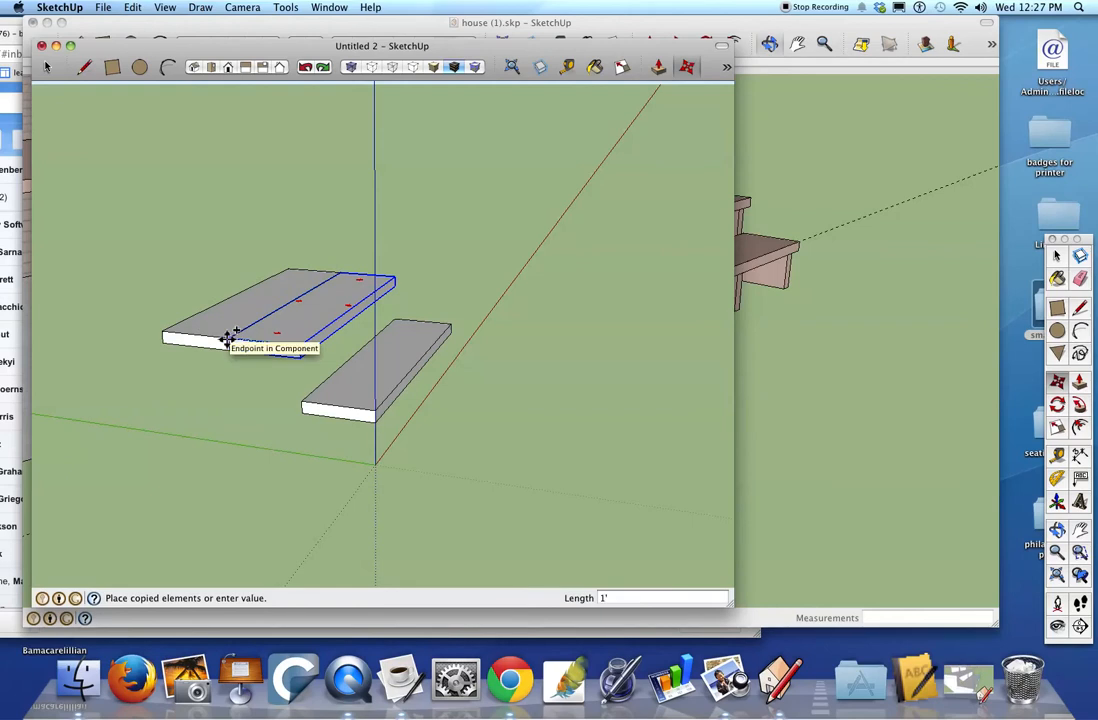
{"action": "left_click", "coordinate": [228, 340]}
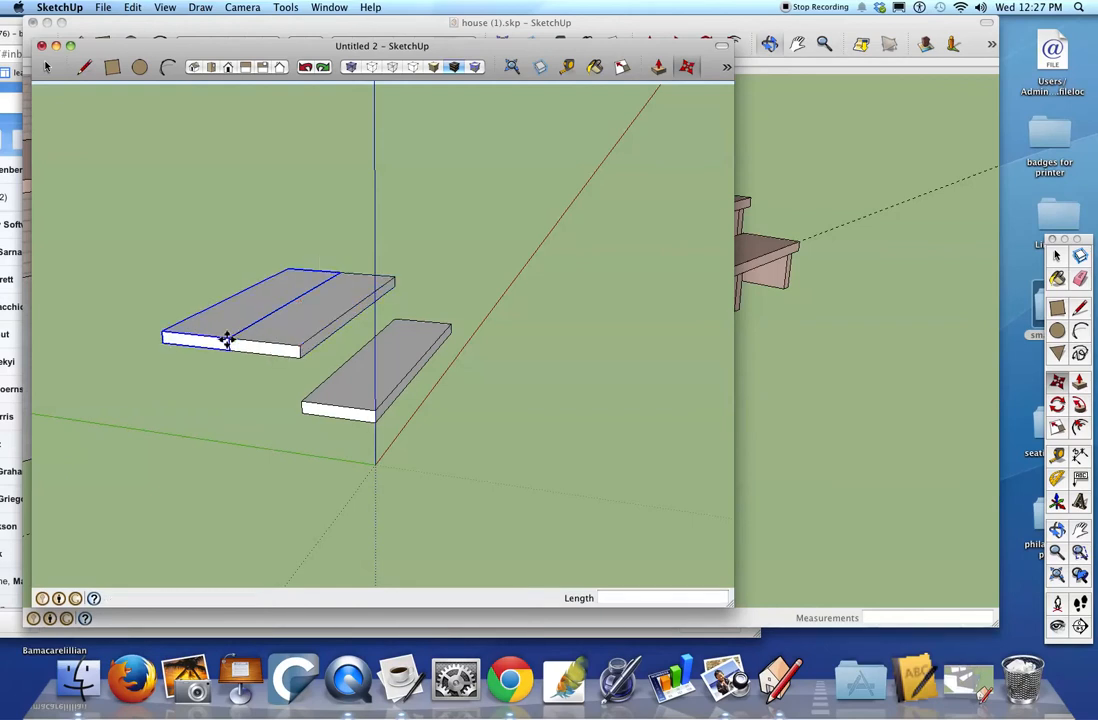
{"action": "left_click", "coordinate": [226, 338]}
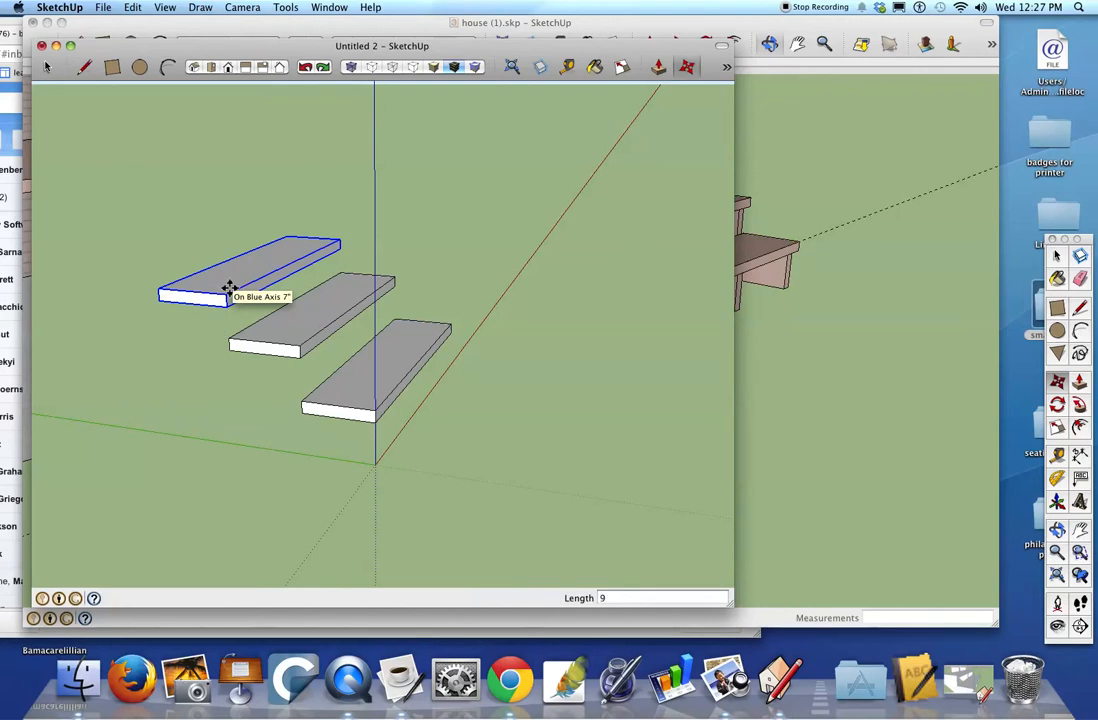
{"action": "key", "text": "Return"}
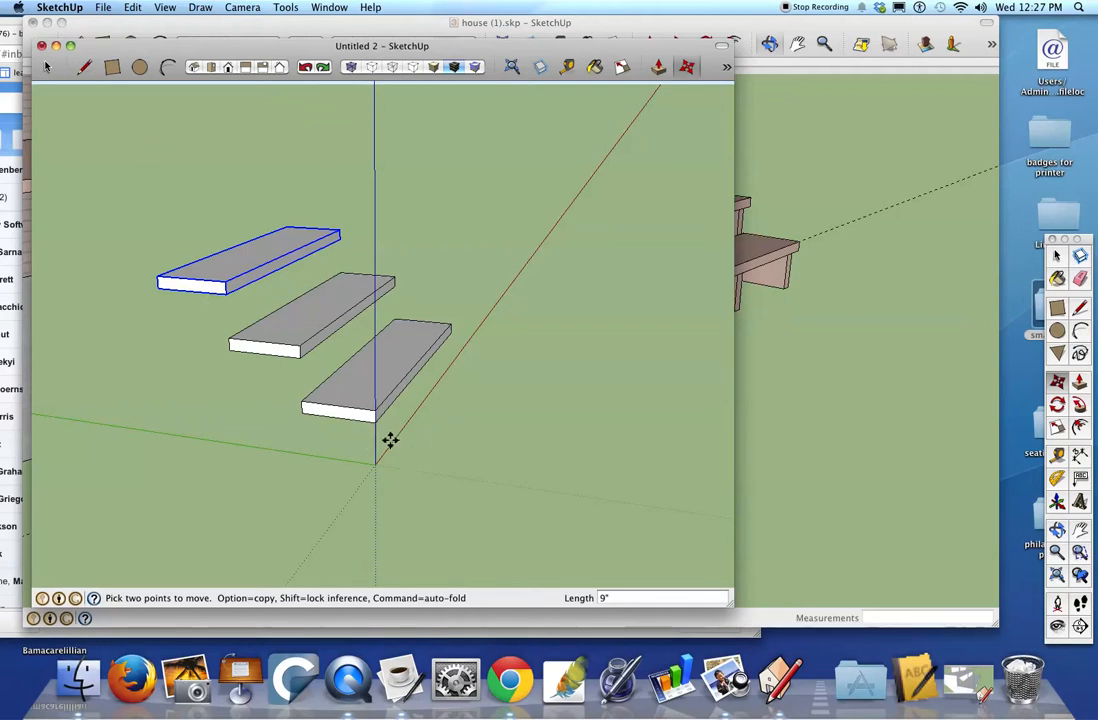
Add a guide line 1" in from the short end edge on the underside of the lowest step.
{"action": "key", "text": "o"}
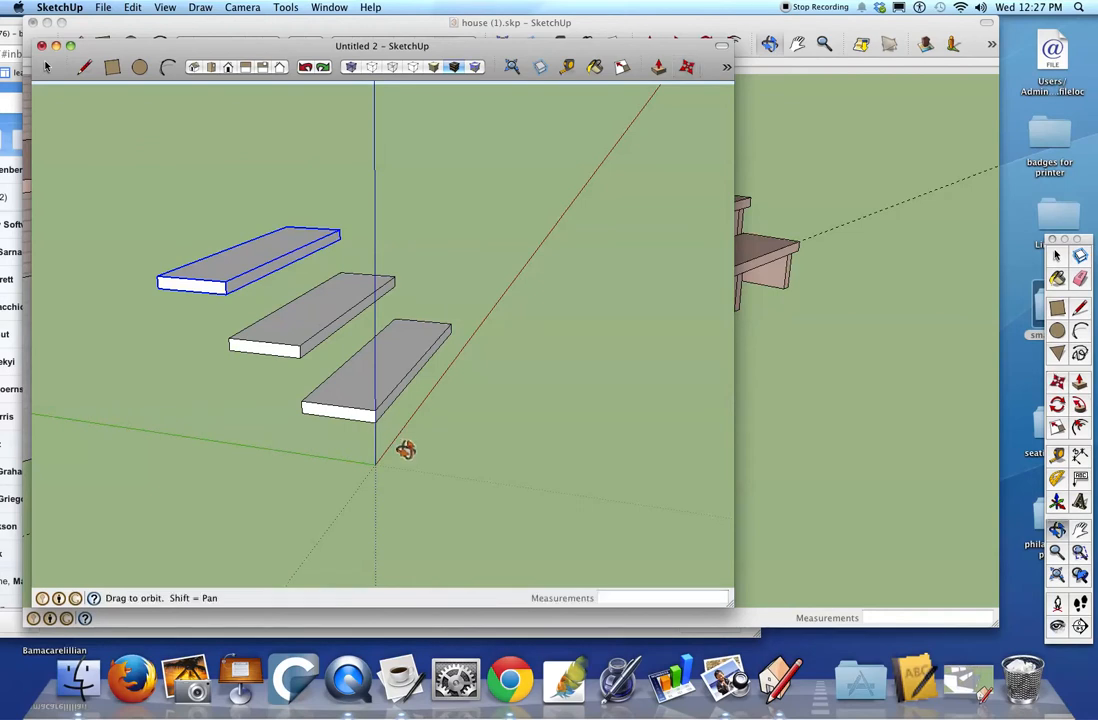
{"action": "left_click_drag", "start_coordinate": [453, 456], "coordinate": [608, 260]}
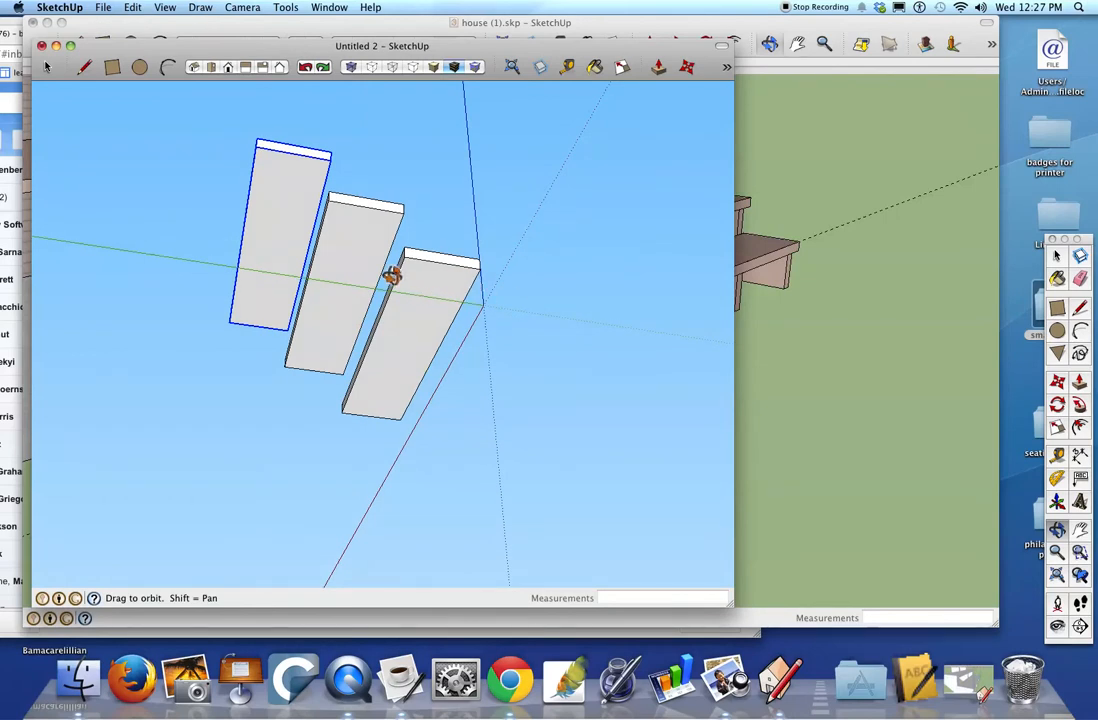
{"action": "key", "text": "t"}
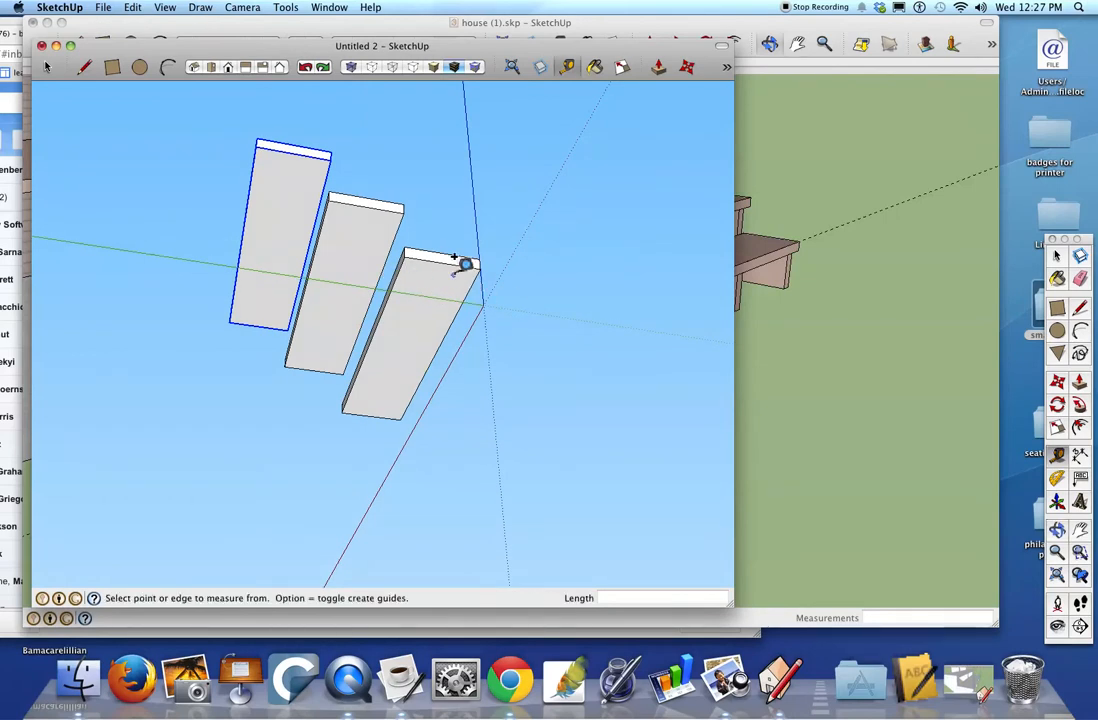
{"action": "left_click", "coordinate": [455, 257]}
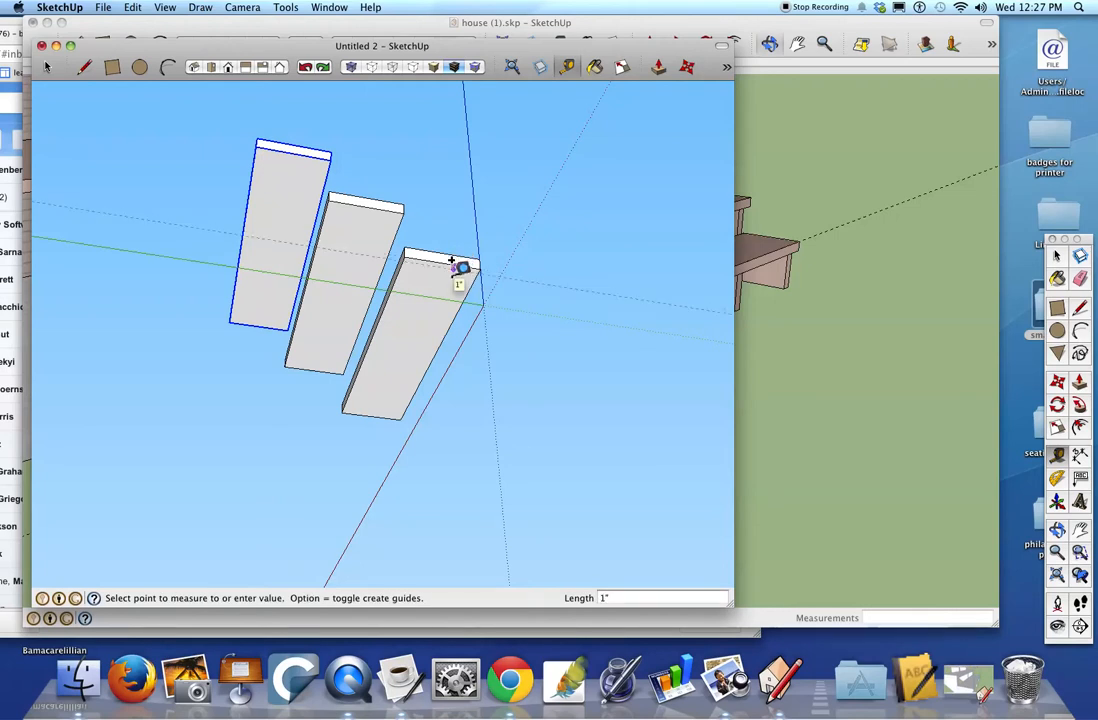
{"action": "left_click", "coordinate": [451, 261]}
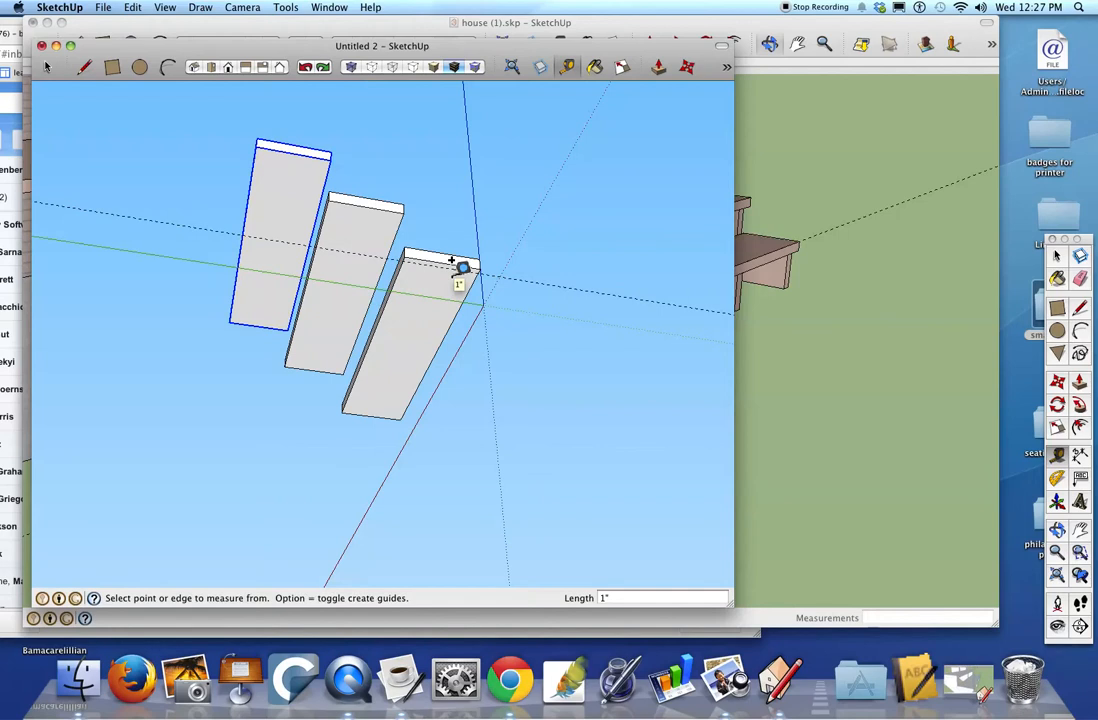
Draw a 2" by 1' rectangle on the lowest step's underside, starting where the guide meets the step's back edge.
{"action": "key", "text": "r"}
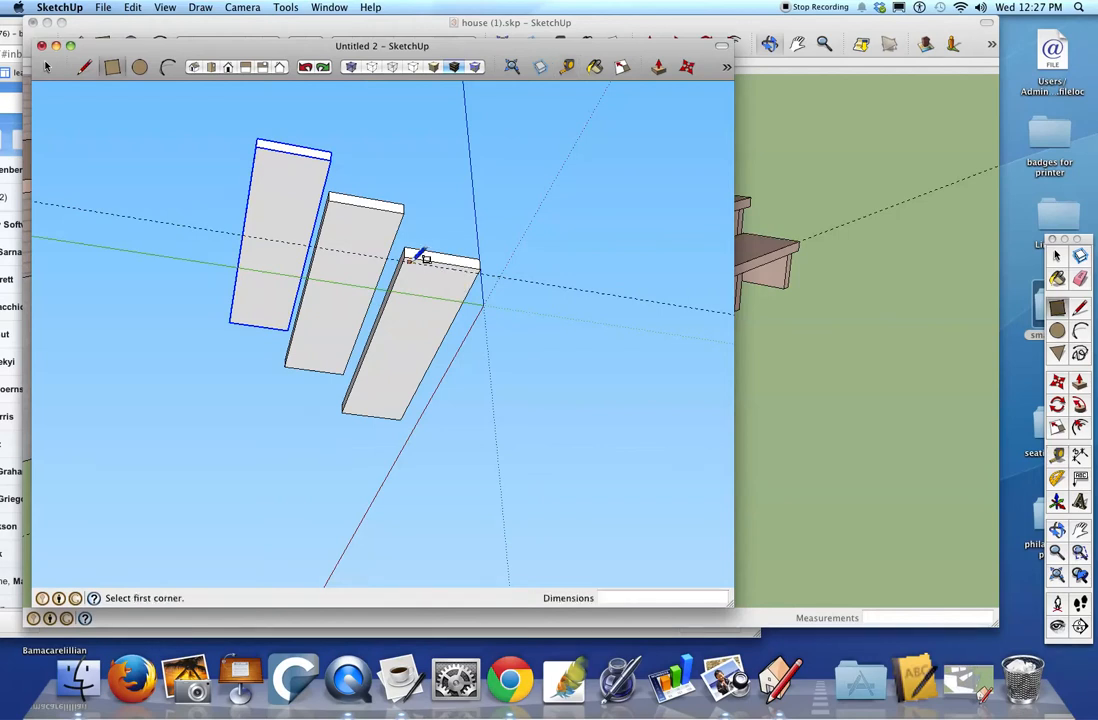
{"action": "scroll", "coordinate": [420, 289], "scroll_direction": "up", "scroll_amount": 3}
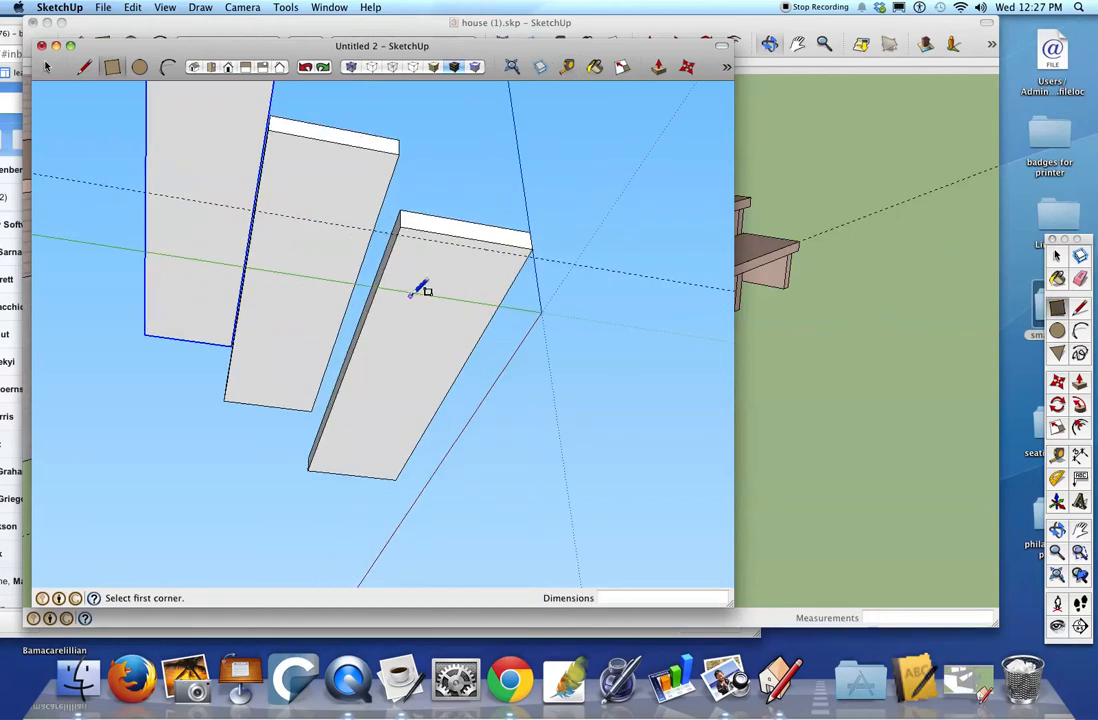
{"action": "scroll", "coordinate": [420, 289], "scroll_direction": "up", "scroll_amount": 1}
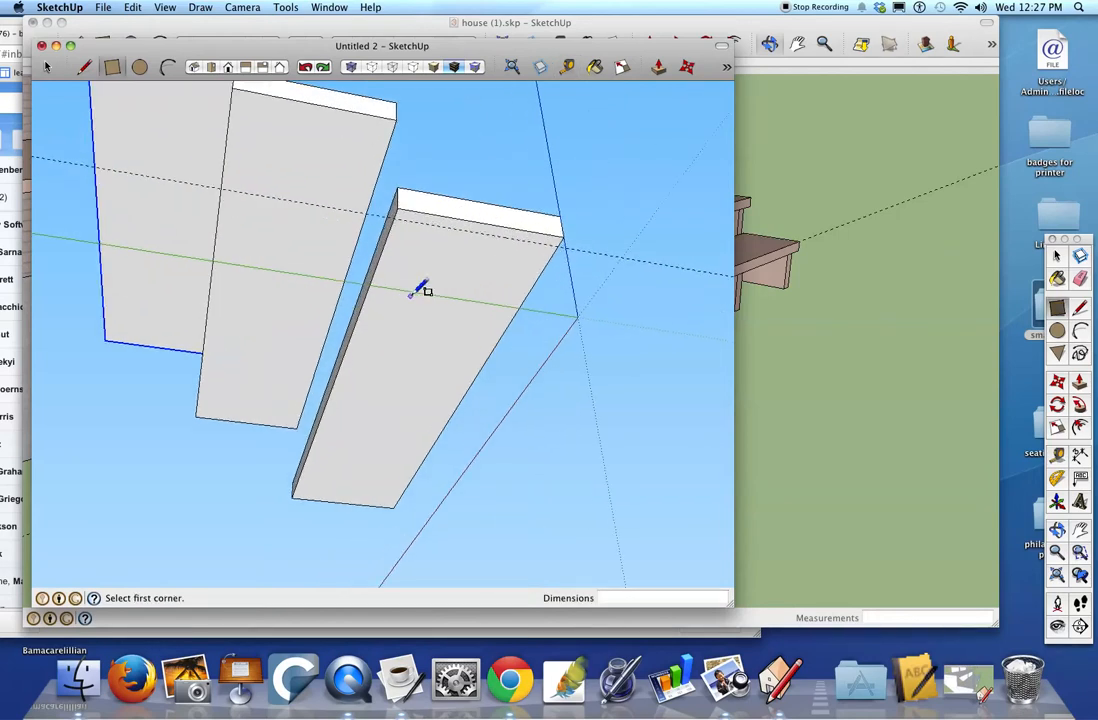
{"action": "left_click", "coordinate": [394, 218]}
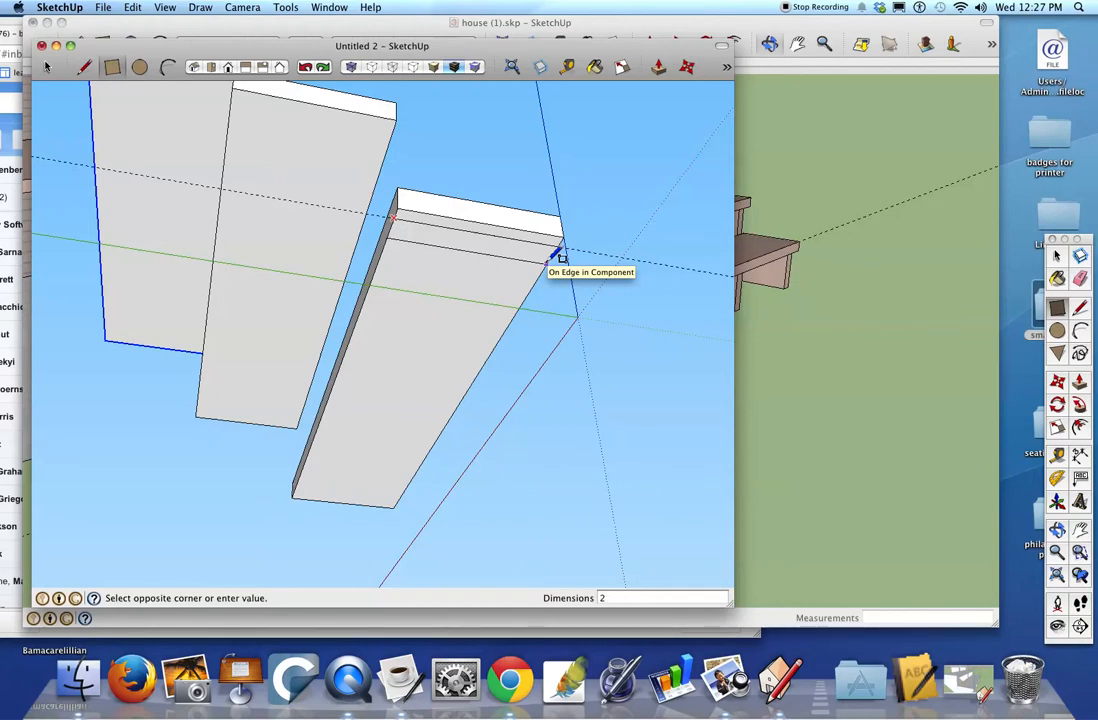
{"action": "type", "text": "\",1\""}
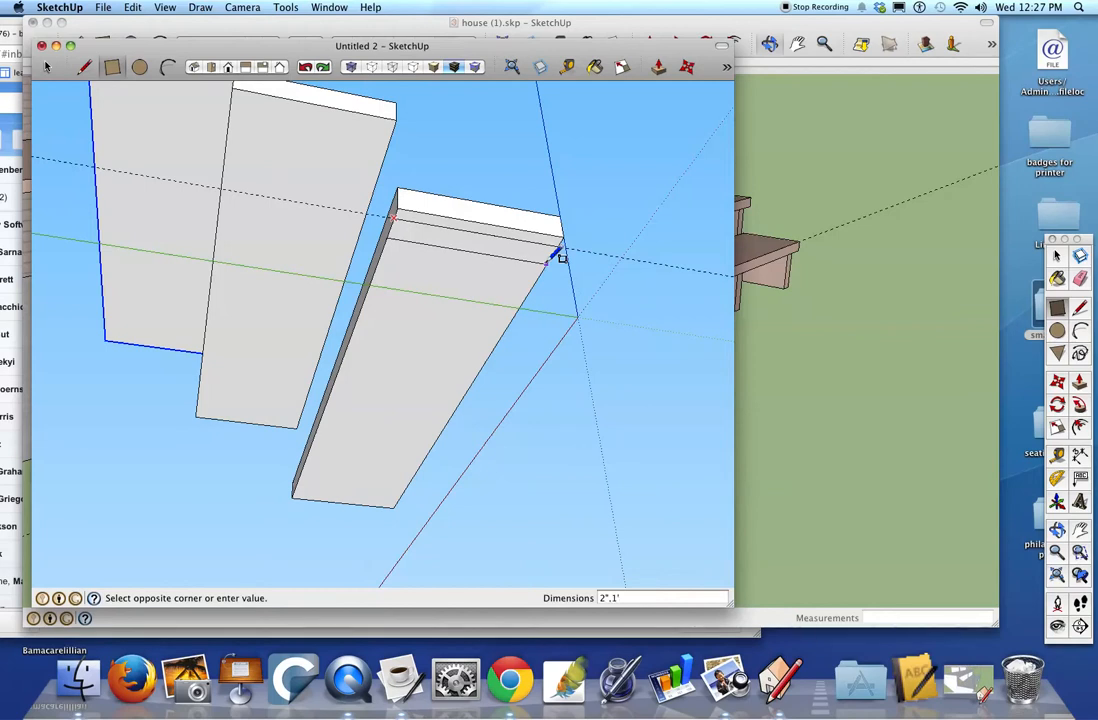
{"action": "key", "text": "Return"}
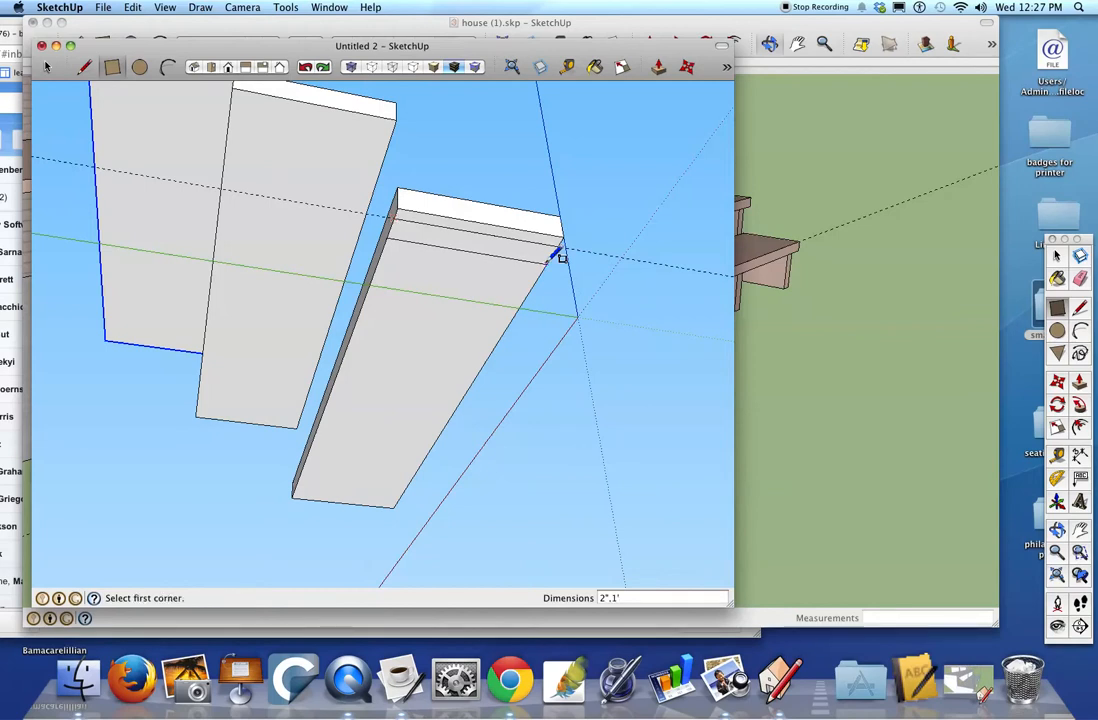
Extrude the rectangle under the lowest step 7" down to the origin to form a support block.
{"action": "key", "text": "o"}
{"action": "left_click_drag", "start_coordinate": [645, 255], "coordinate": [318, 364]}
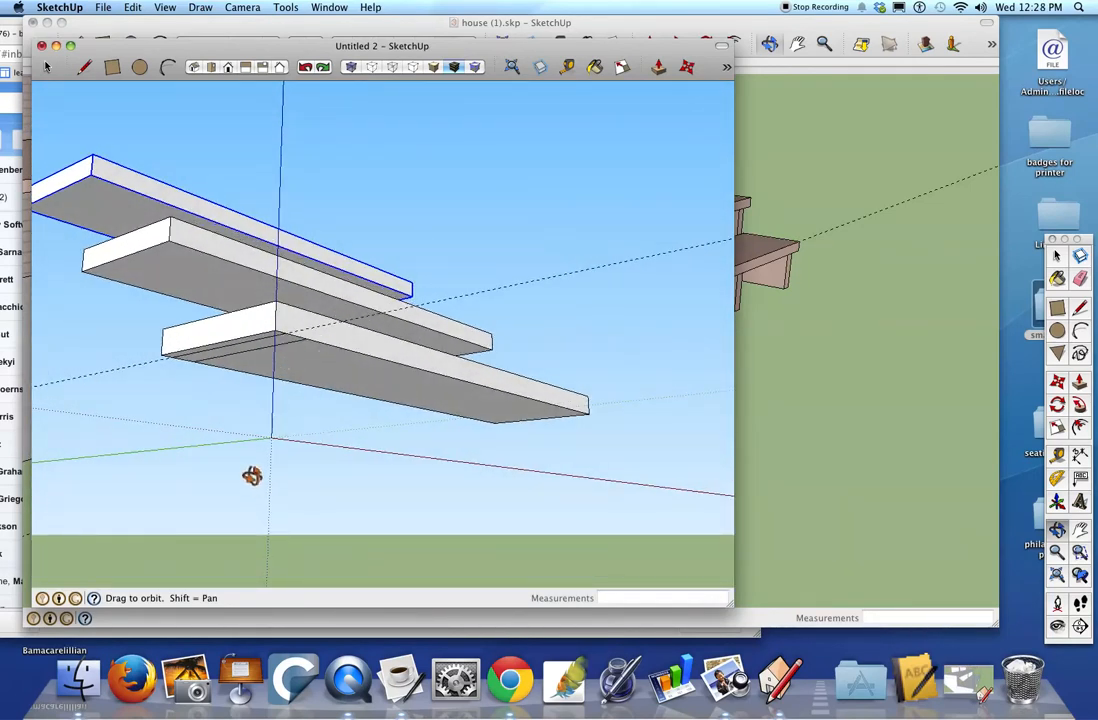
{"action": "key", "text": "p"}
{"action": "left_click", "coordinate": [283, 348]}
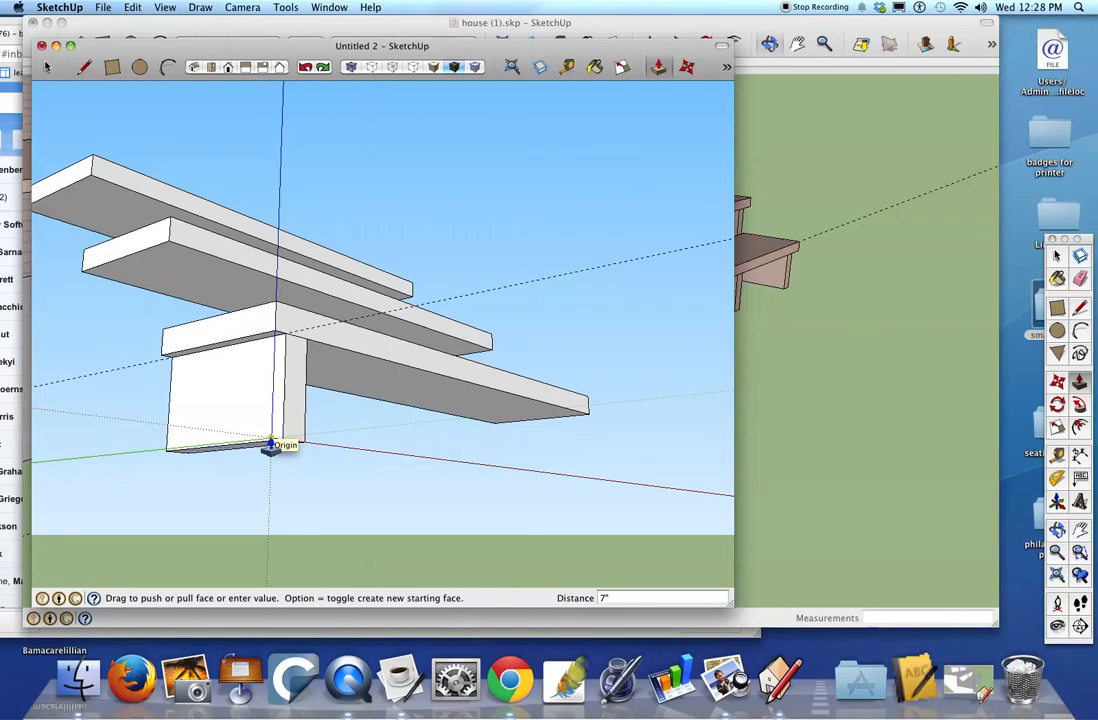
{"action": "left_click", "coordinate": [270, 444]}
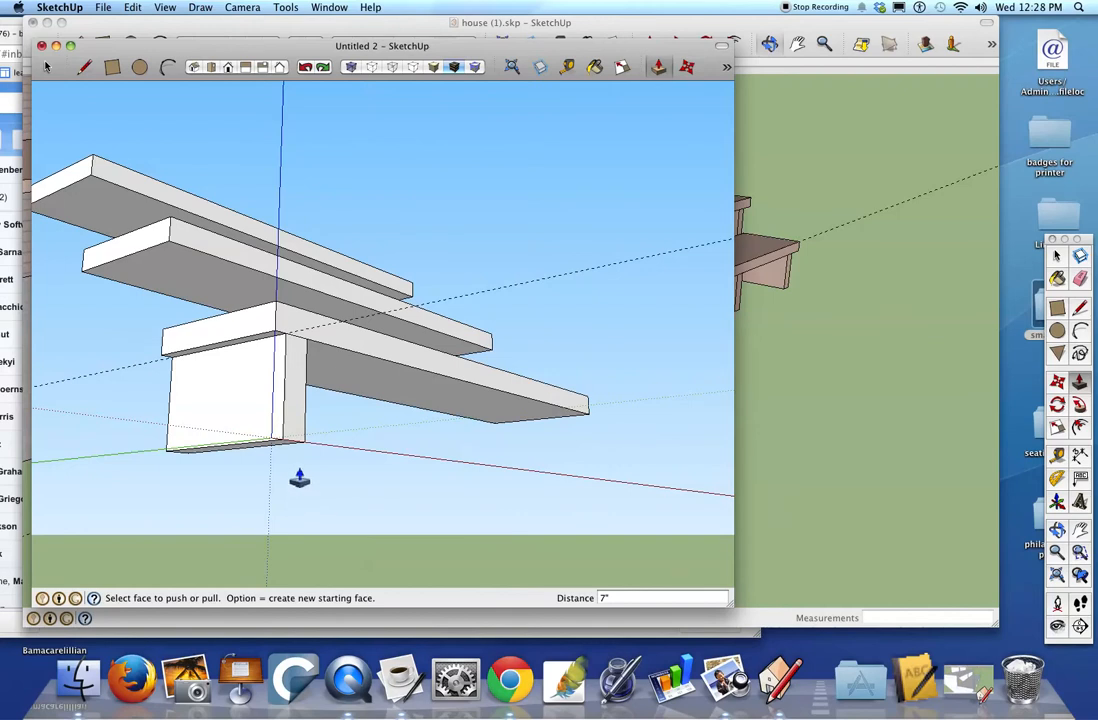
Make the whole support block under the lowest step a component named "small riser".
{"action": "key", "text": "o"}
{"action": "left_click_drag", "start_coordinate": [387, 458], "coordinate": [309, 377]}
{"action": "key", "text": "space"}
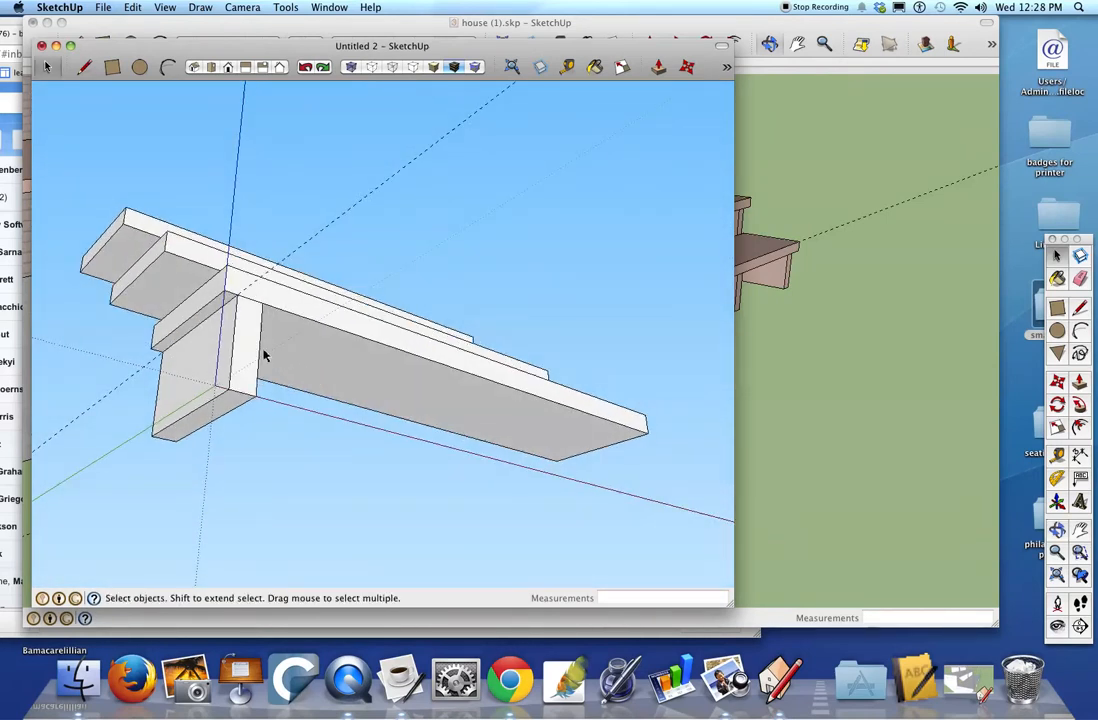
{"action": "triple_click", "coordinate": [249, 350]}
{"action": "right_click", "coordinate": [249, 350]}
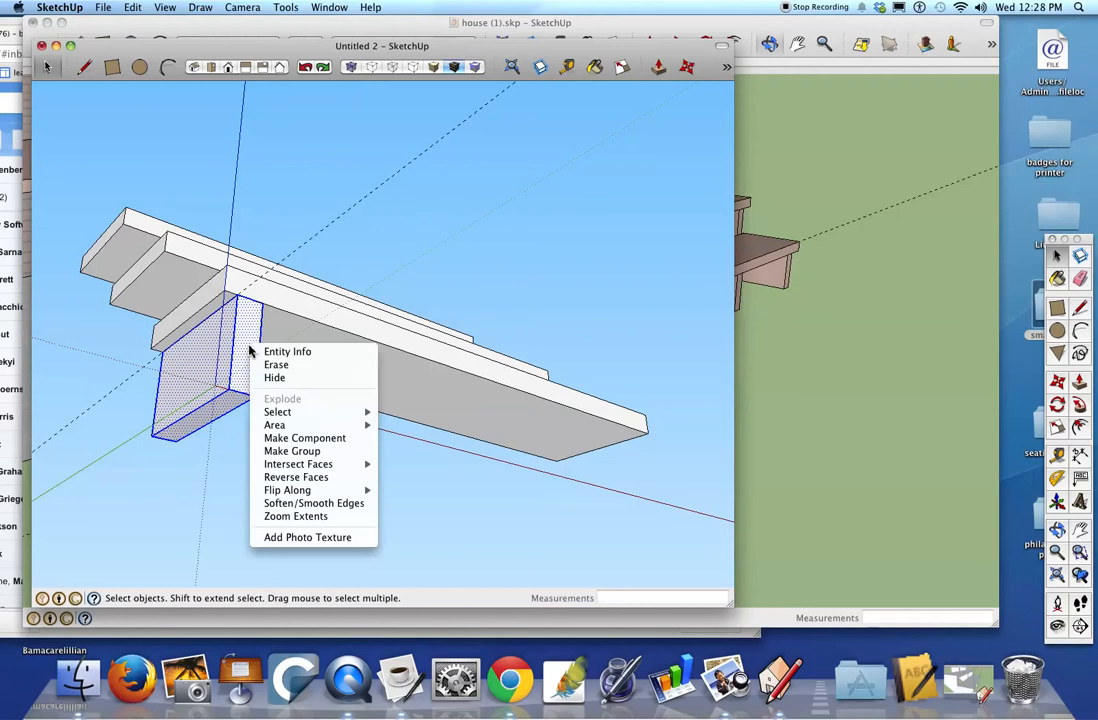
{"action": "left_click", "coordinate": [302, 438]}
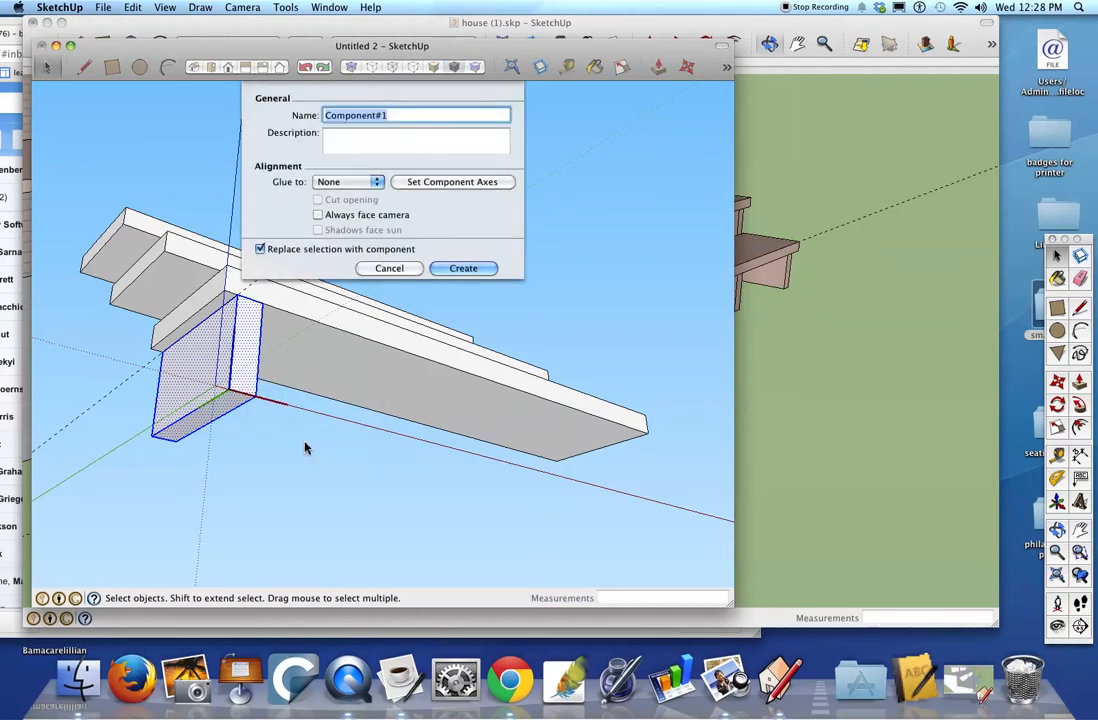
{"action": "type", "text": "small "}
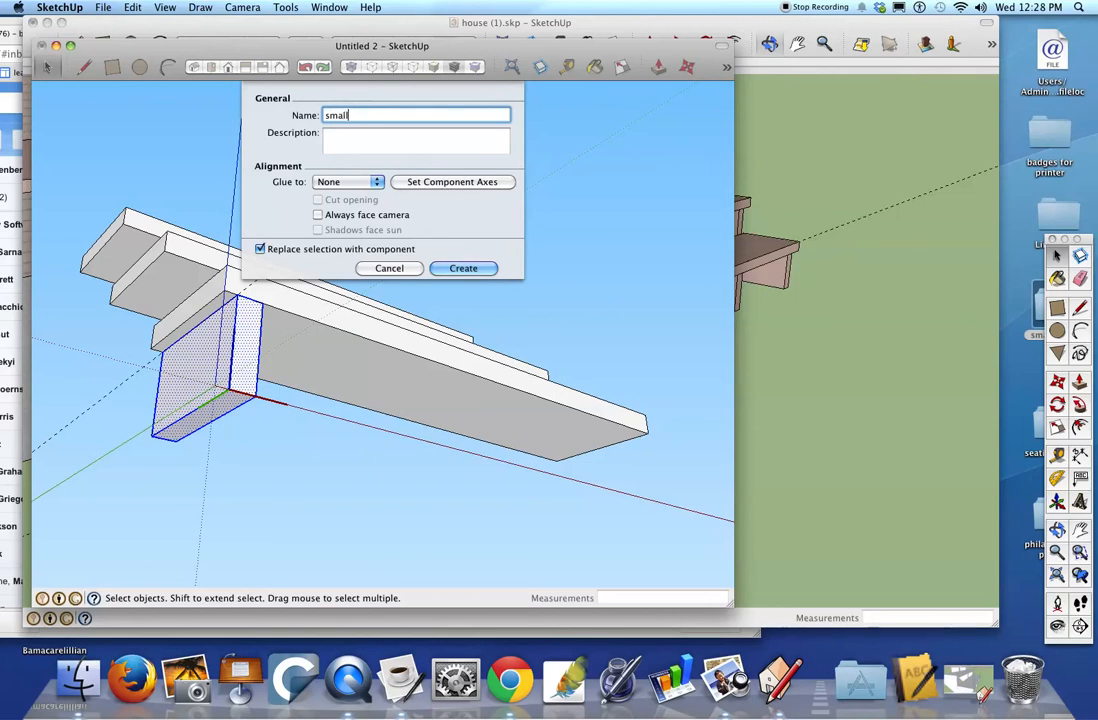
{"action": "type", "text": "riser"}
{"action": "key", "text": "Return"}
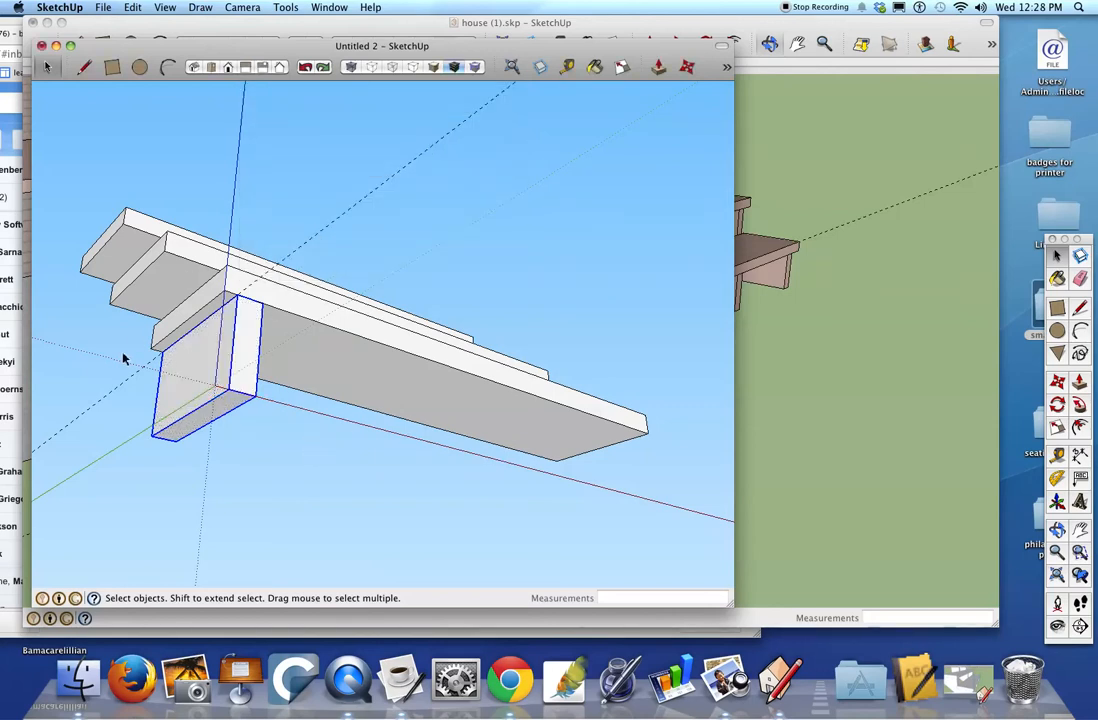
Add guide lines 1" in from the short end edges on the undersides of the second and third steps.
{"action": "middle_click_drag", "start_coordinate": [122, 358], "coordinate": [316, 328]}
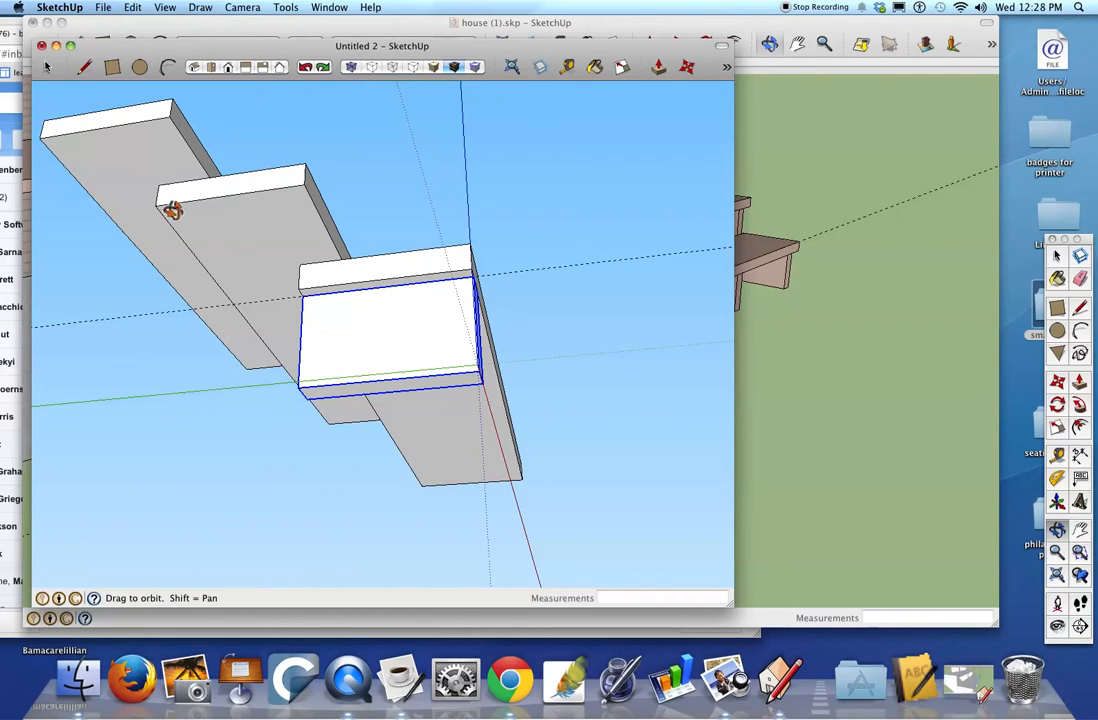
{"action": "key", "text": "t"}
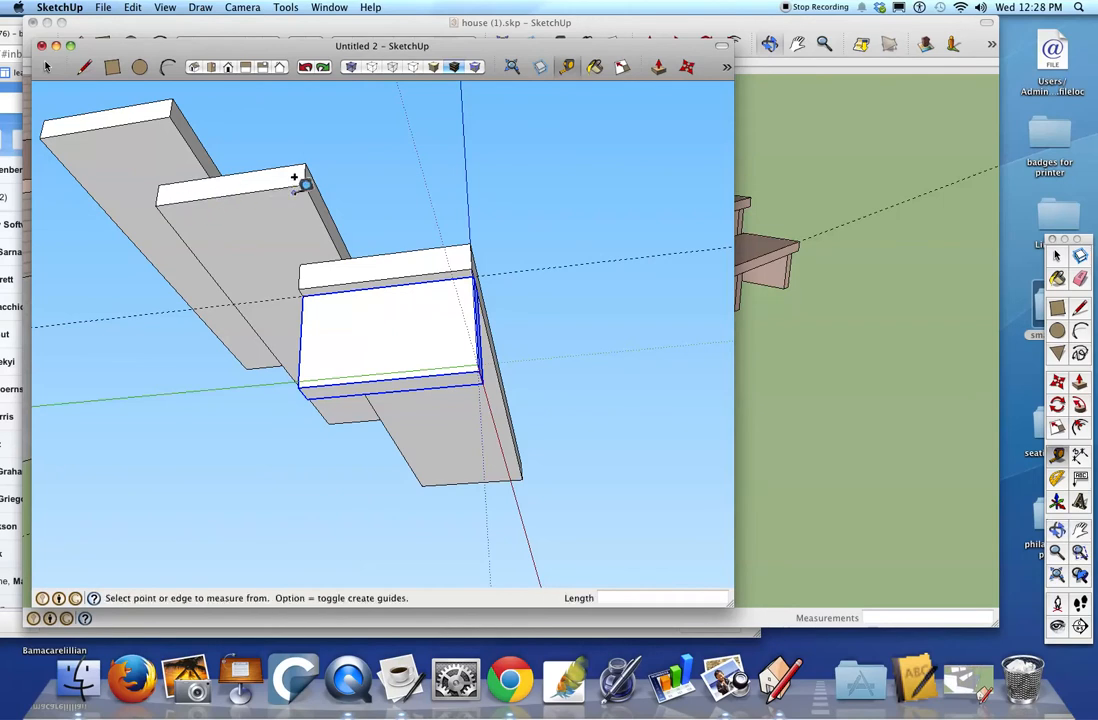
{"action": "left_click", "coordinate": [245, 192]}
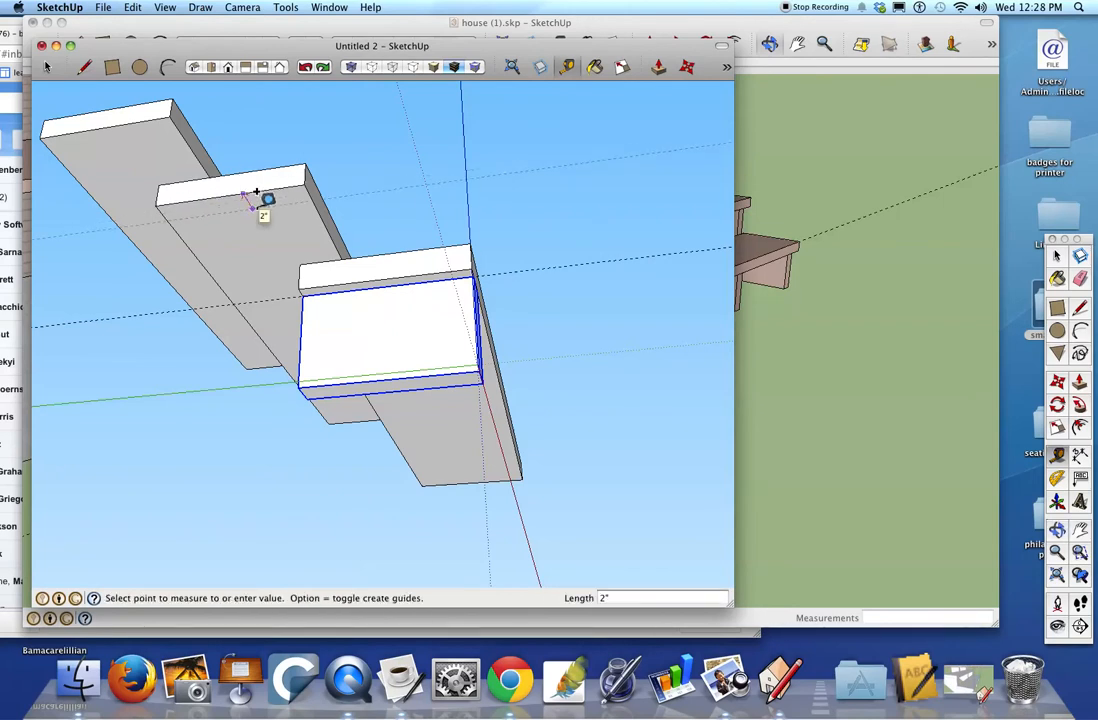
{"action": "left_click", "coordinate": [256, 192]}
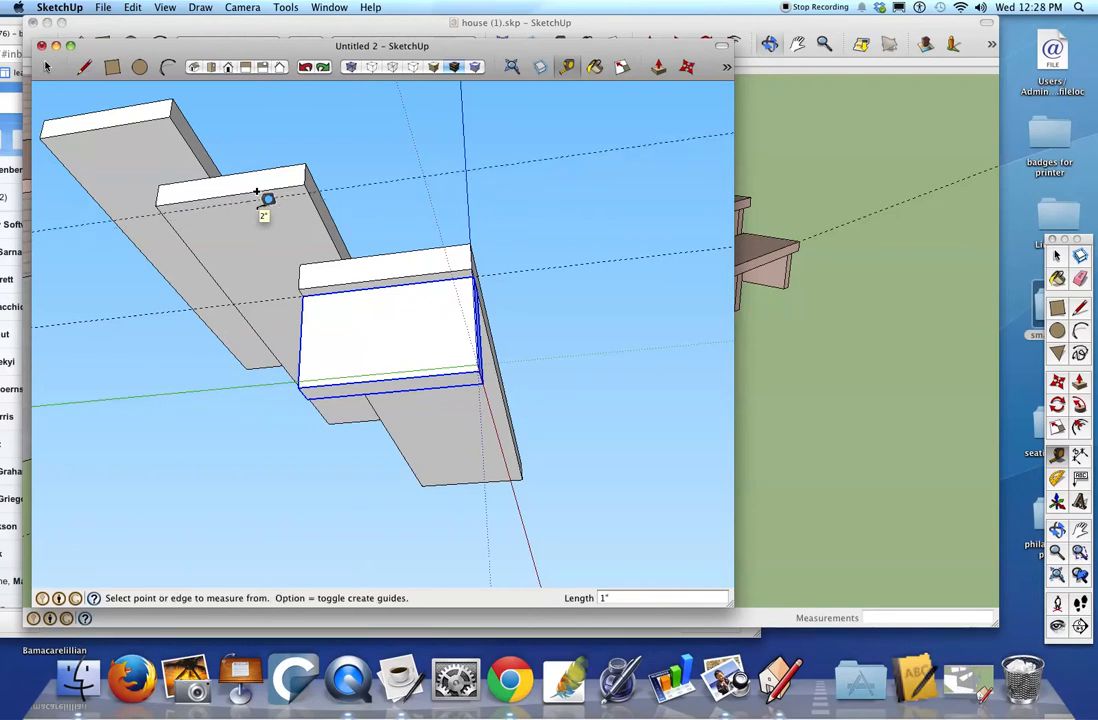
{"action": "left_click", "coordinate": [105, 128]}
{"action": "left_click", "coordinate": [110, 135]}
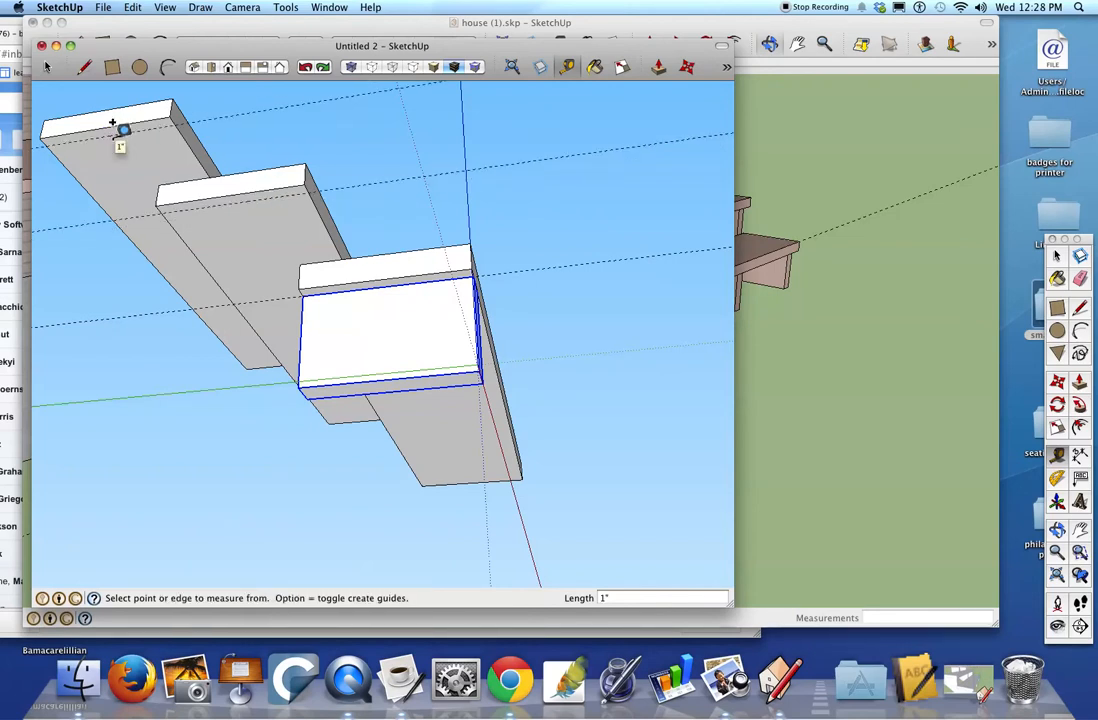
Copy the small riser from its upper back corner to the guide's edge point under the second step.
{"action": "key", "text": "space"}
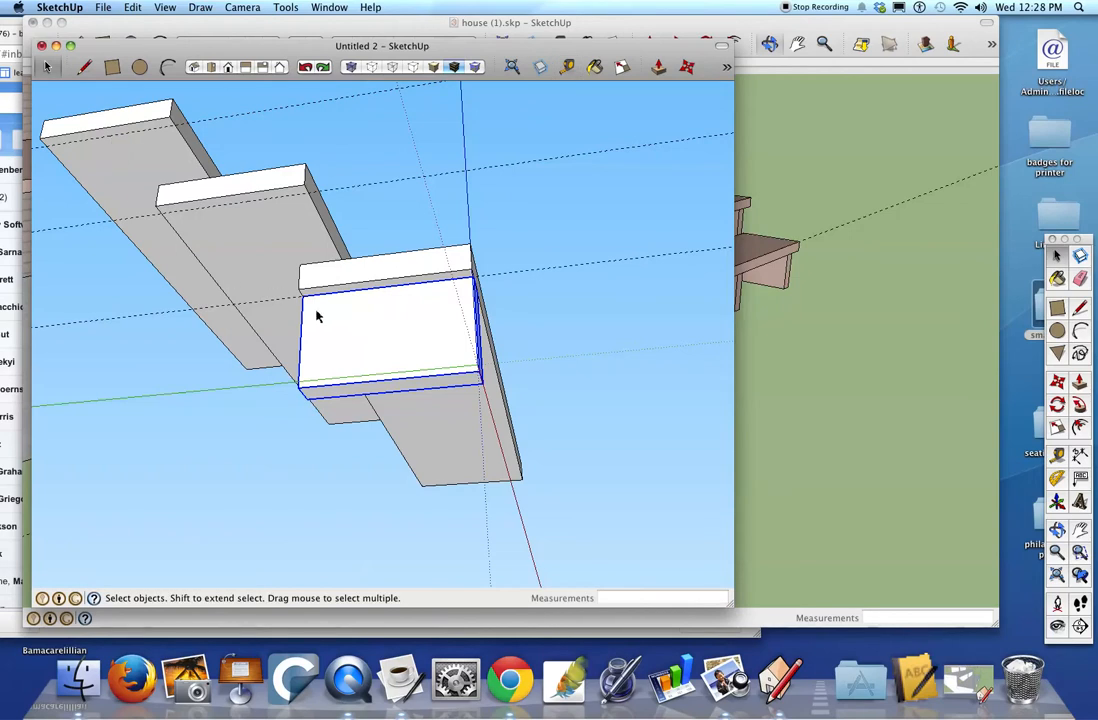
{"action": "key", "text": "m"}
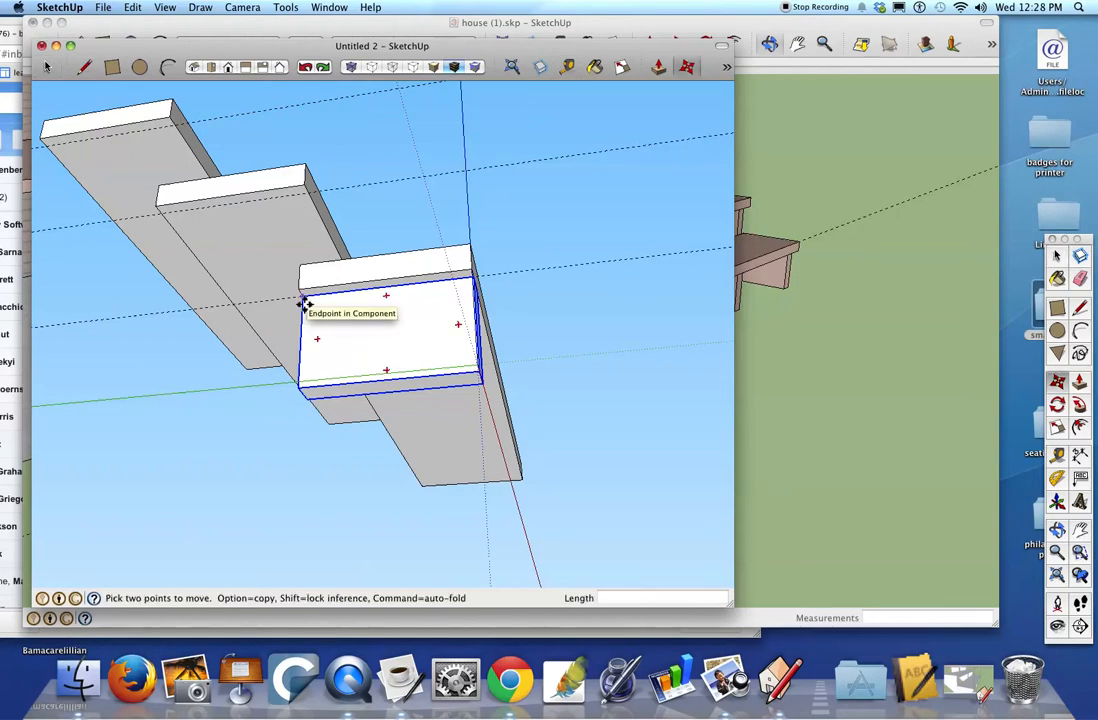
{"action": "left_click", "coordinate": [304, 303]}
{"action": "key", "text": "alt"}
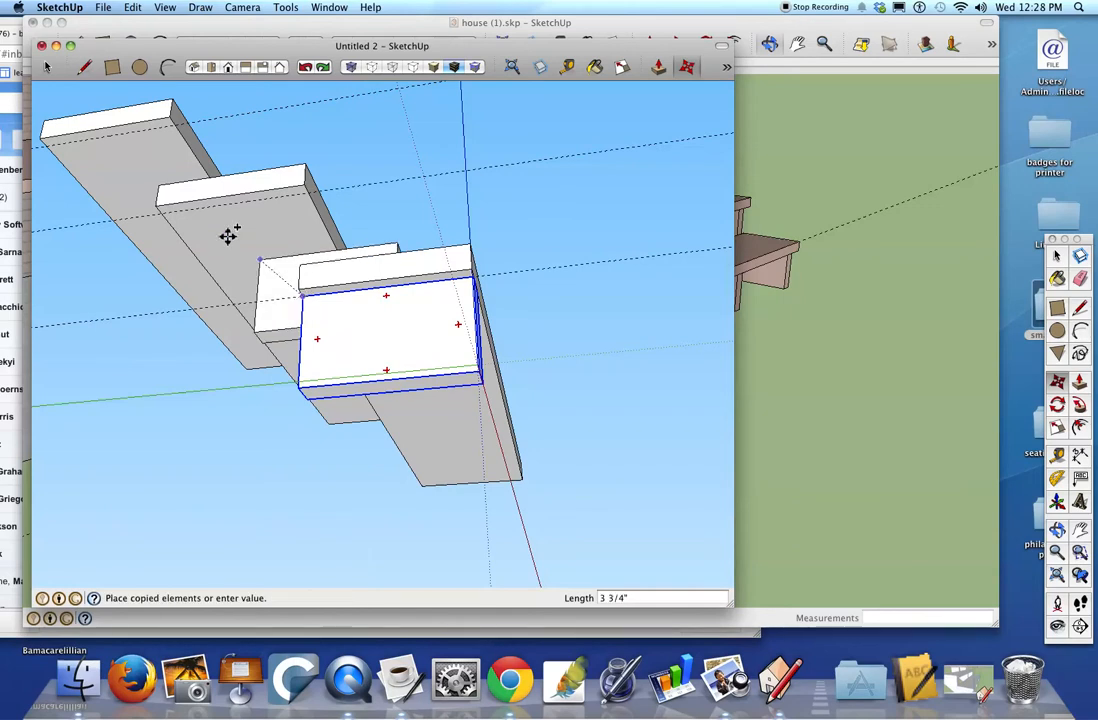
{"action": "left_click", "coordinate": [166, 213]}
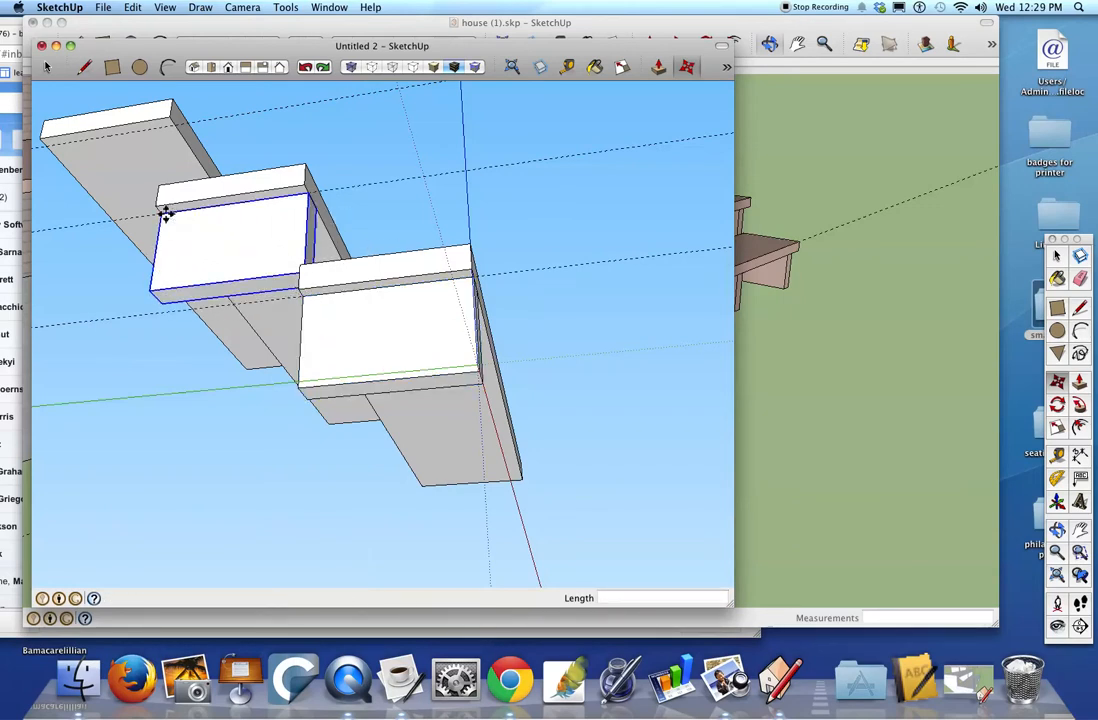
Copy the second step's riser to the matching guide point under the third step, 1' 3" away.
{"action": "key", "text": "alt"}
{"action": "left_click", "coordinate": [157, 211]}
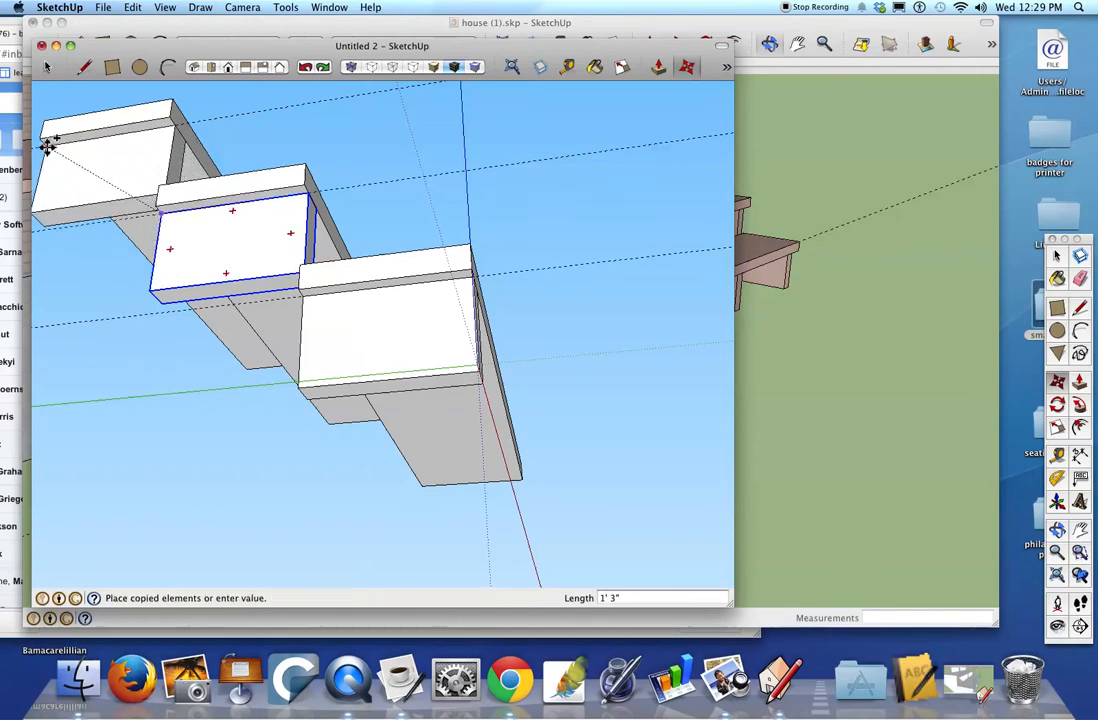
{"action": "left_click", "coordinate": [49, 147]}
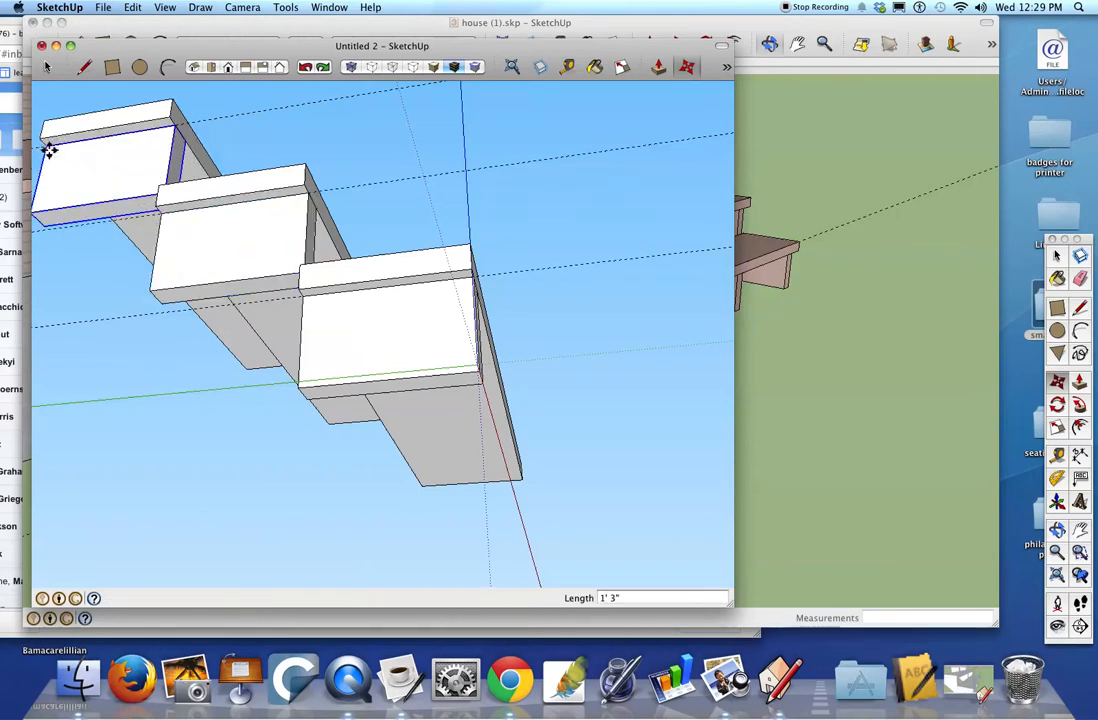
Open the small riser component under the top step for editing.
{"action": "key", "text": "o"}
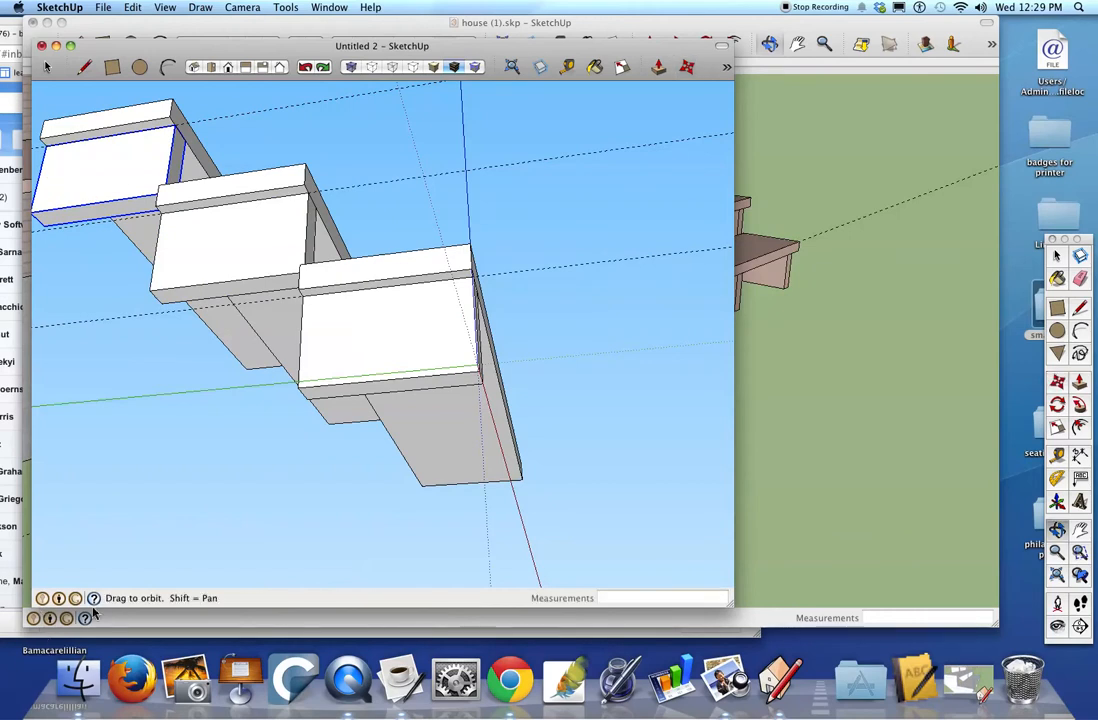
{"action": "left_click_drag", "start_coordinate": [330, 307], "coordinate": [314, 404]}
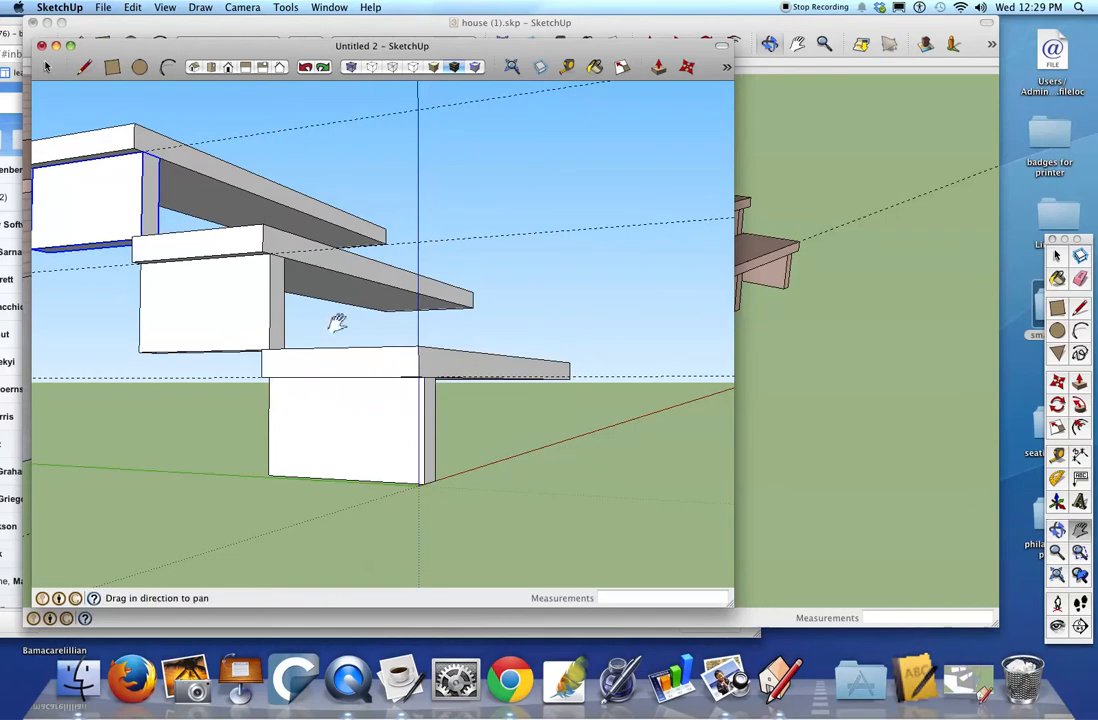
{"action": "left_click_drag", "start_coordinate": [373, 284], "coordinate": [488, 281], "text": "shift"}
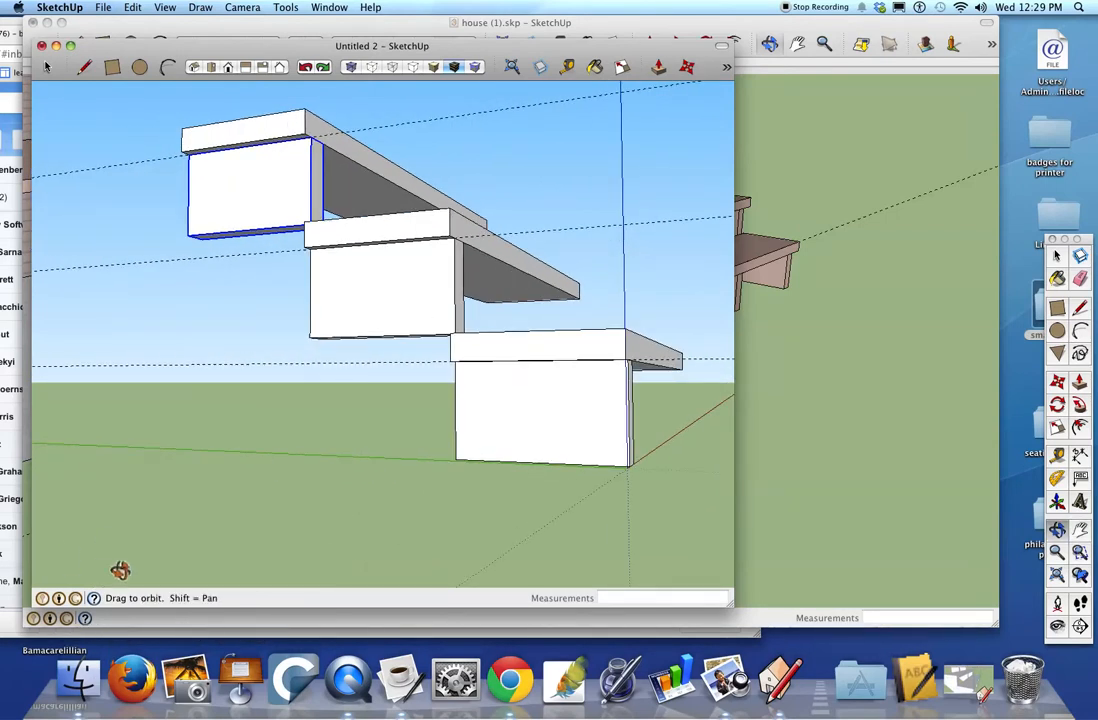
{"action": "left_click_drag", "start_coordinate": [203, 299], "coordinate": [222, 322]}
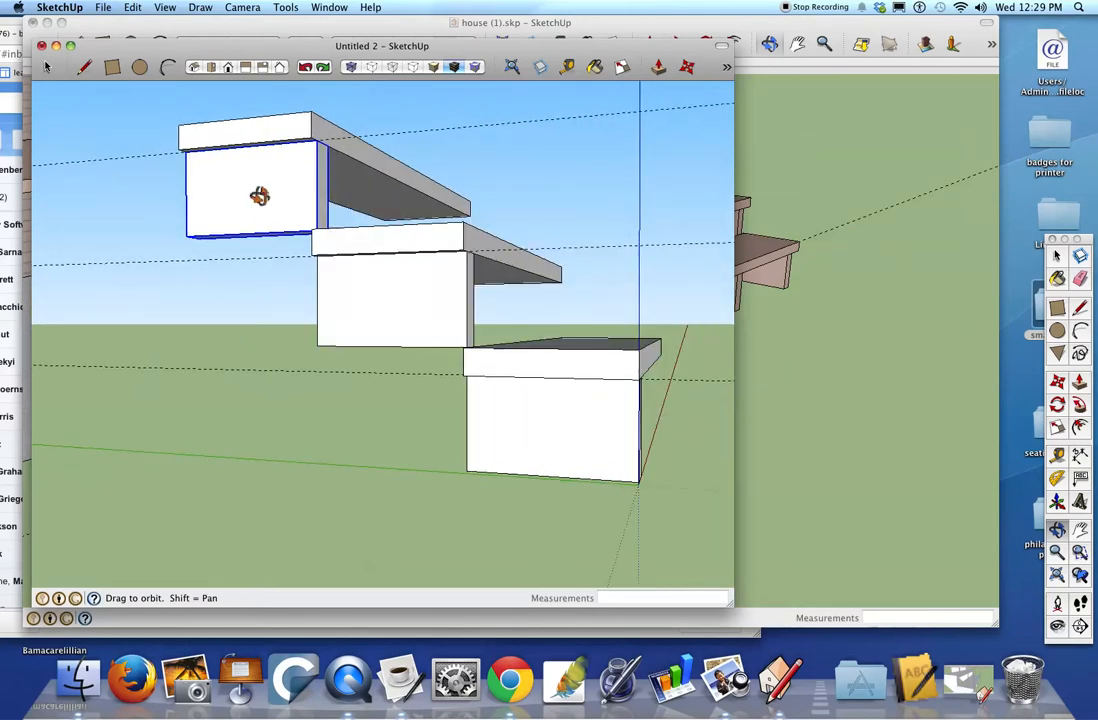
{"action": "key", "text": "space"}
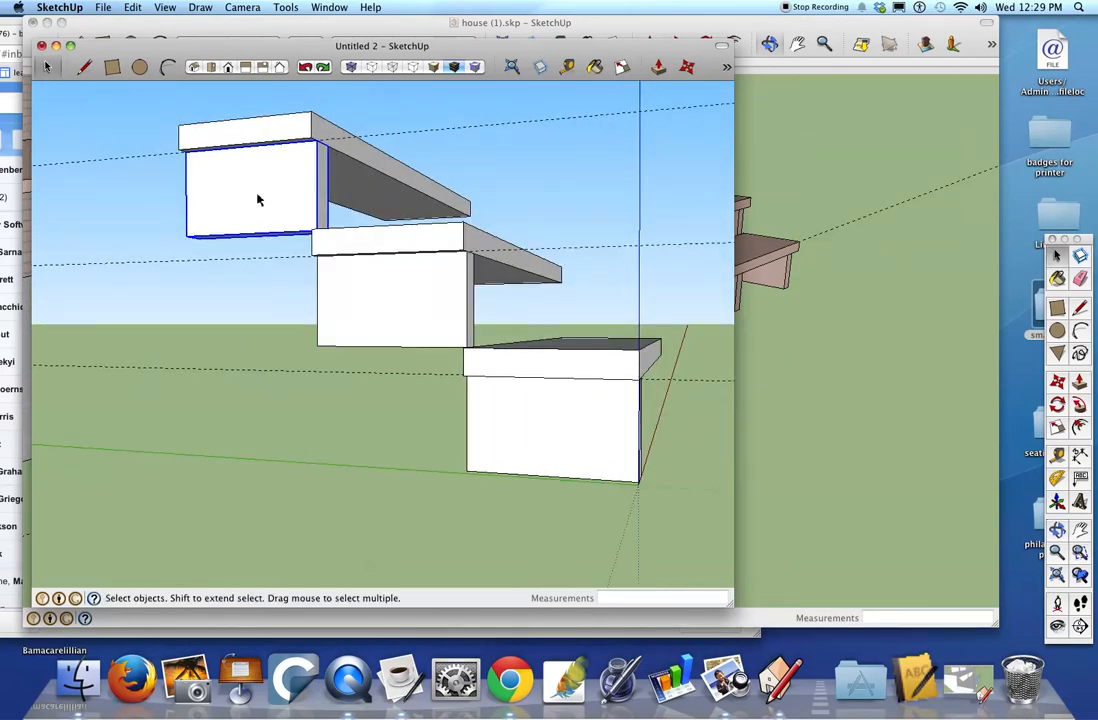
{"action": "right_click", "coordinate": [257, 200]}
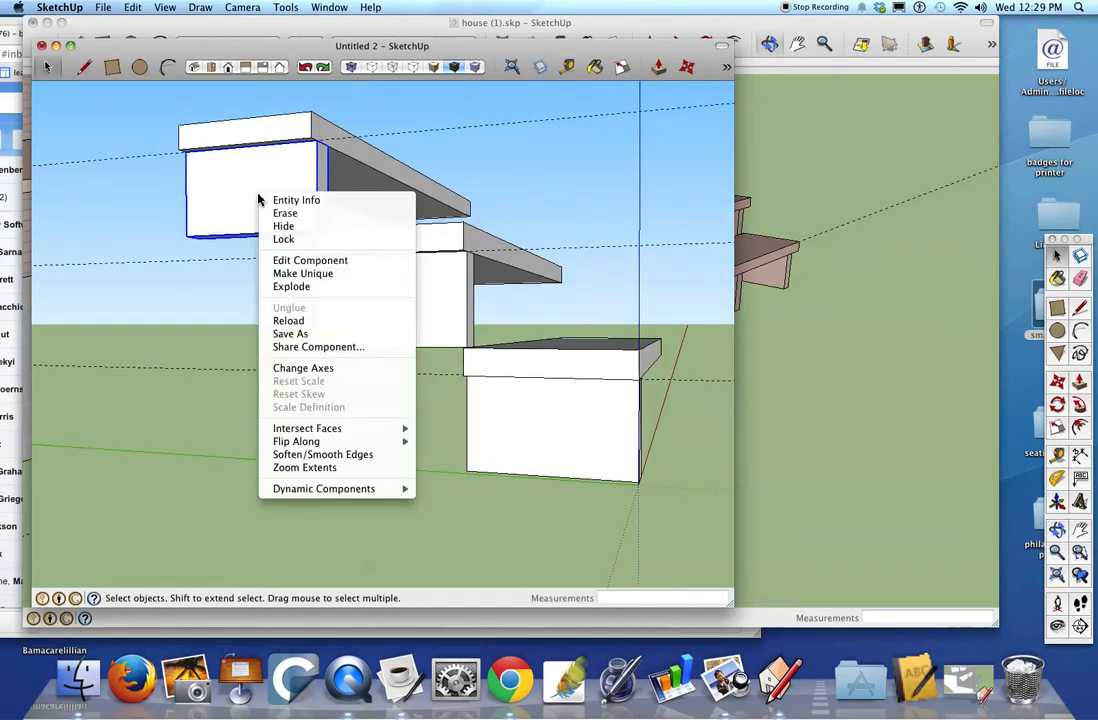
{"action": "left_click", "coordinate": [344, 263]}
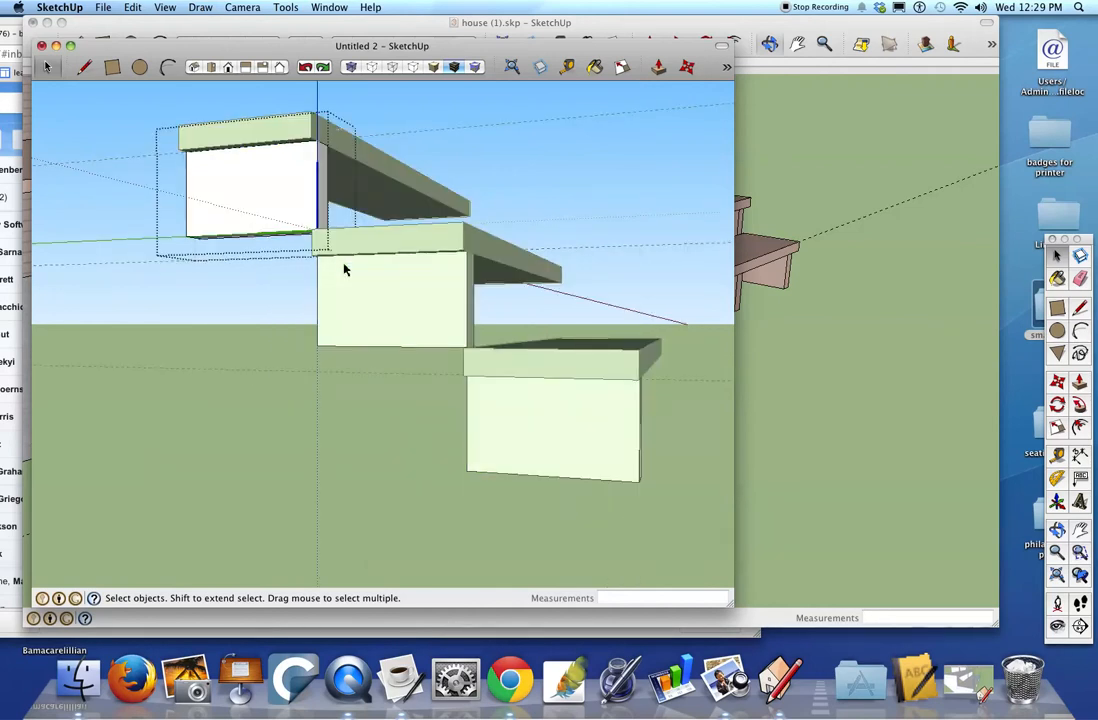
Draw a triangle below the top riser, from its back bottom corner to the second riser's back bottom corner, closing with a 9" vertical edge.
{"action": "key", "text": "o"}
{"action": "left_click_drag", "start_coordinate": [284, 287], "coordinate": [329, 177]}
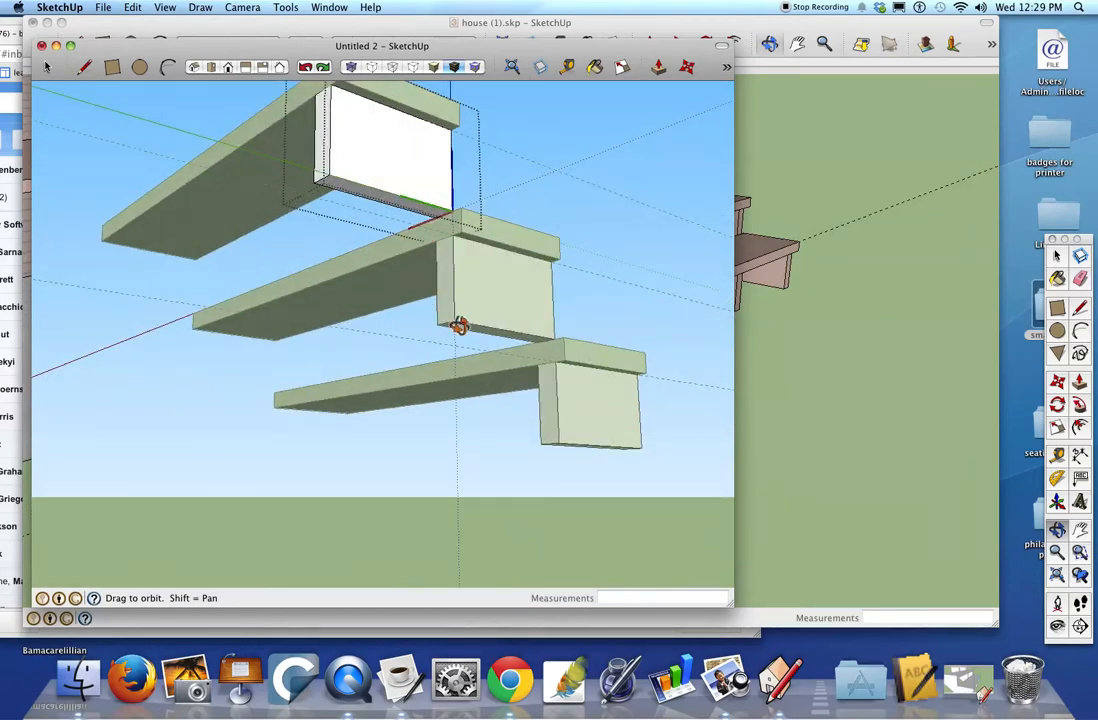
{"action": "key", "text": "l"}
{"action": "left_click", "coordinate": [334, 177]}
{"action": "left_click", "coordinate": [456, 316]}
{"action": "left_click", "coordinate": [455, 210]}
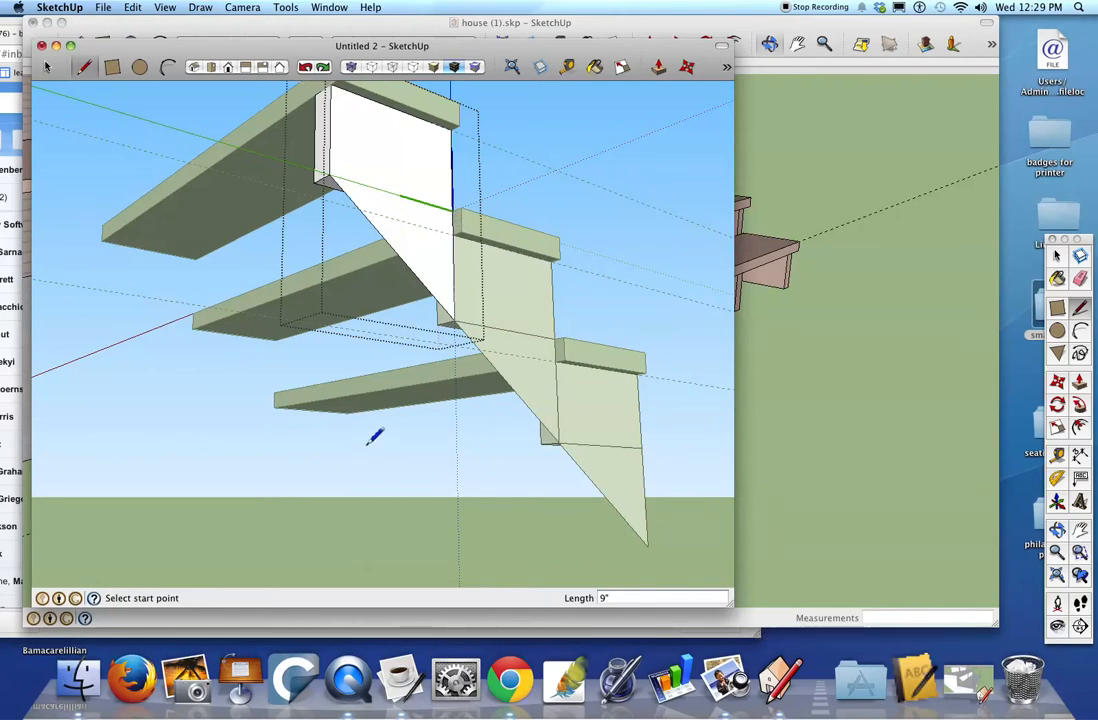
Push/Pull the triangular face 2" to match the riser's thickness.
{"action": "key", "text": "o"}
{"action": "left_click_drag", "start_coordinate": [243, 370], "coordinate": [647, 247]}
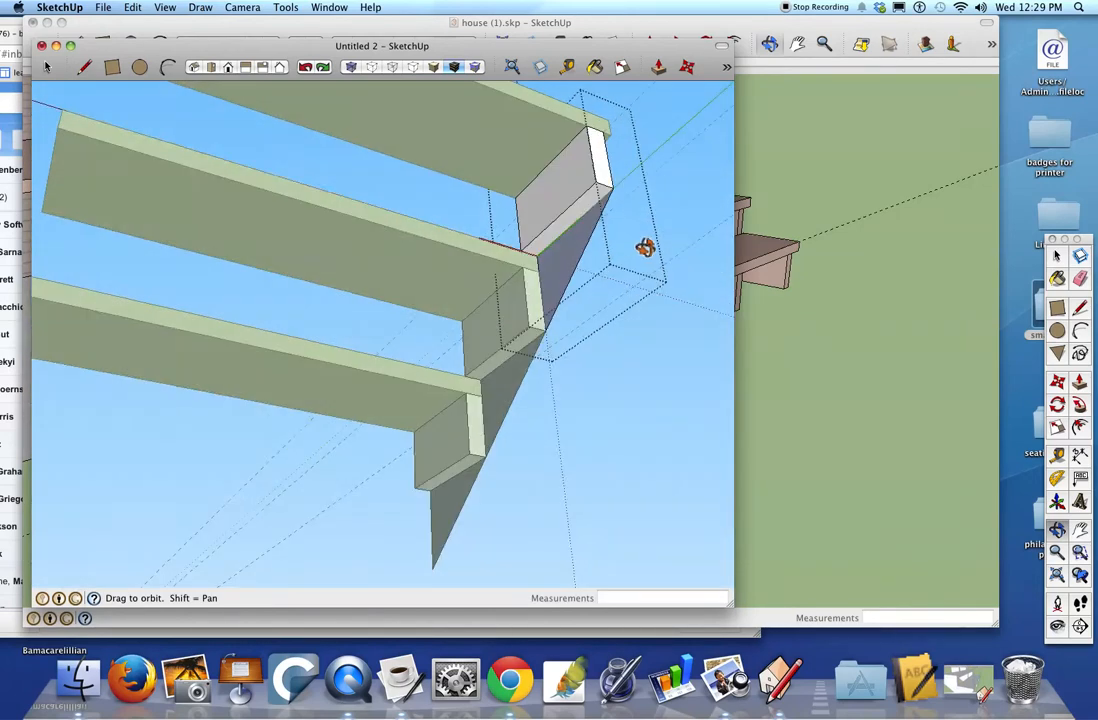
{"action": "key", "text": "p"}
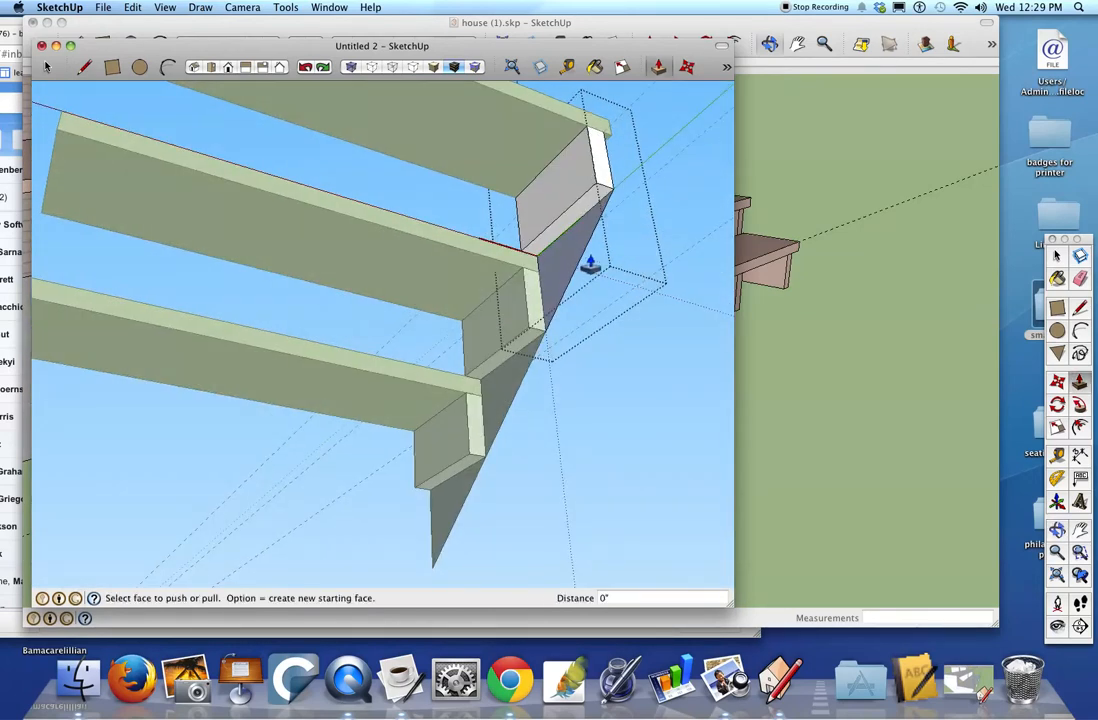
{"action": "left_click", "coordinate": [601, 197]}
{"action": "left_click", "coordinate": [599, 193]}
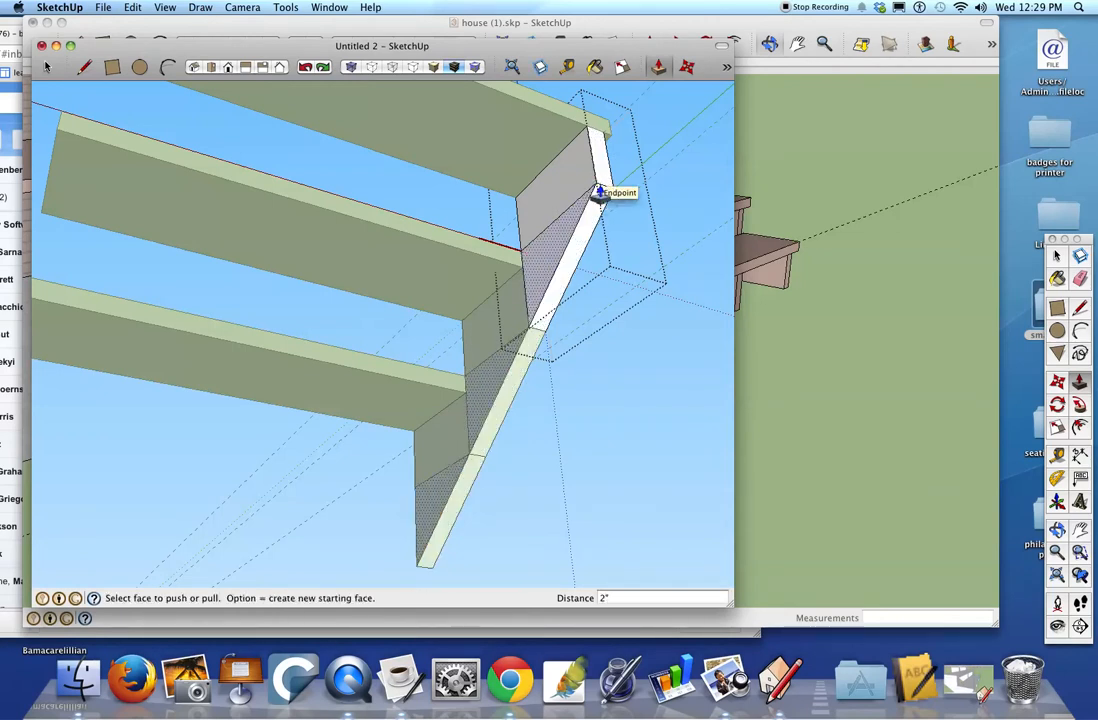
Leave component editing and explode the small riser under the lowest step.
{"action": "key", "text": "o"}
{"action": "left_click_drag", "start_coordinate": [625, 301], "coordinate": [167, 466]}
{"action": "left_click_drag", "start_coordinate": [674, 455], "coordinate": [240, 348]}
{"action": "key", "text": "space"}
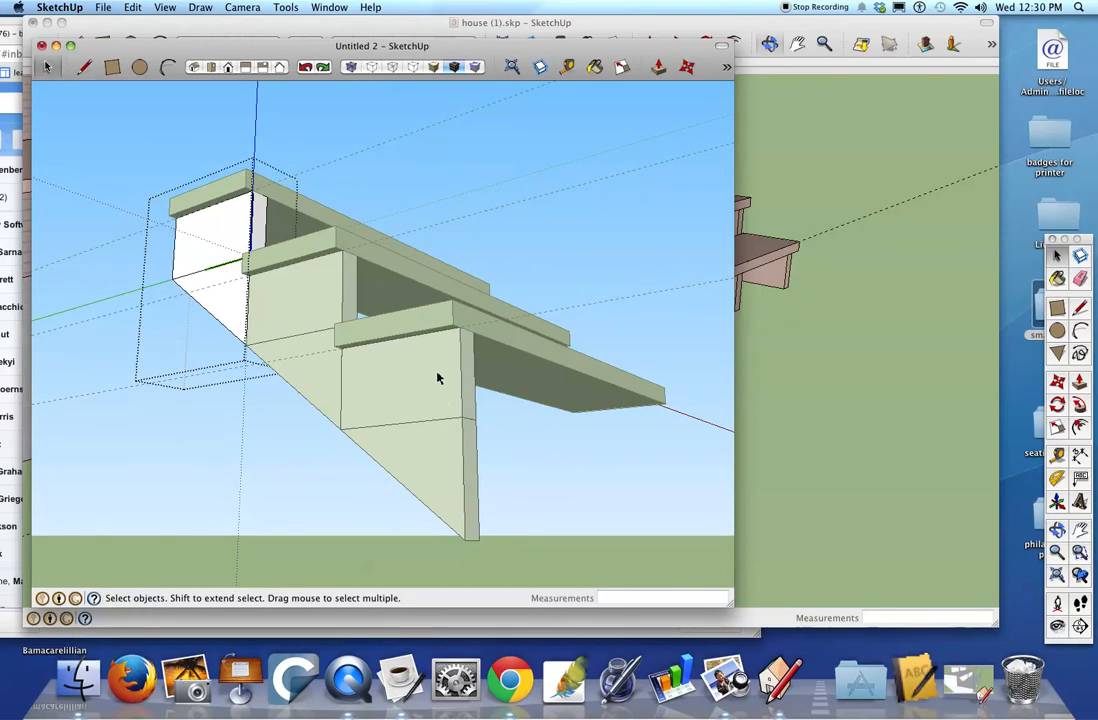
{"action": "left_click", "coordinate": [437, 379]}
{"action": "left_click", "coordinate": [437, 384]}
{"action": "right_click", "coordinate": [437, 384]}
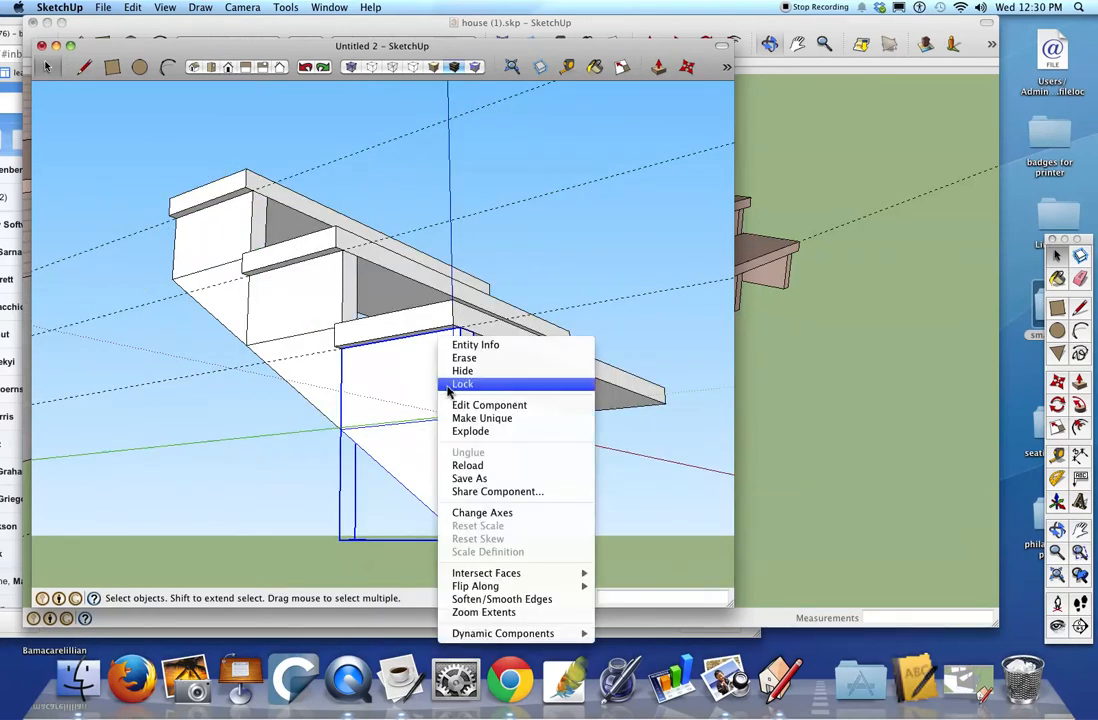
{"action": "left_click", "coordinate": [474, 432]}
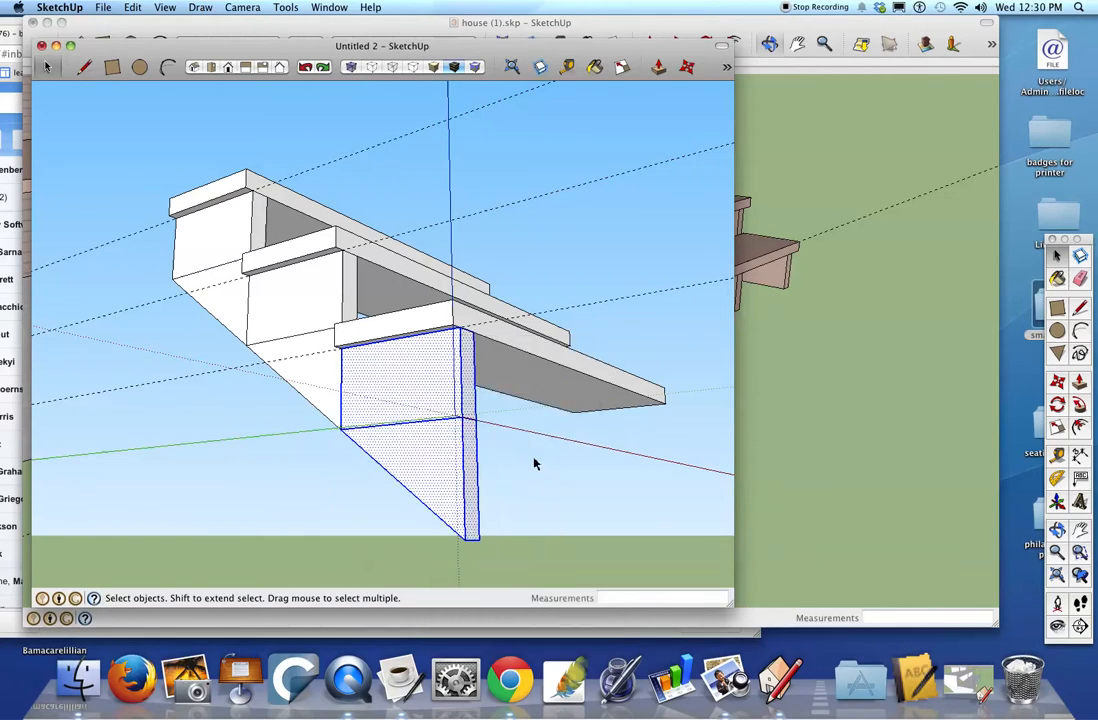
Delete the faces and edges of the triangular extension below the lowest step's riser.
{"action": "left_click", "coordinate": [460, 485]}
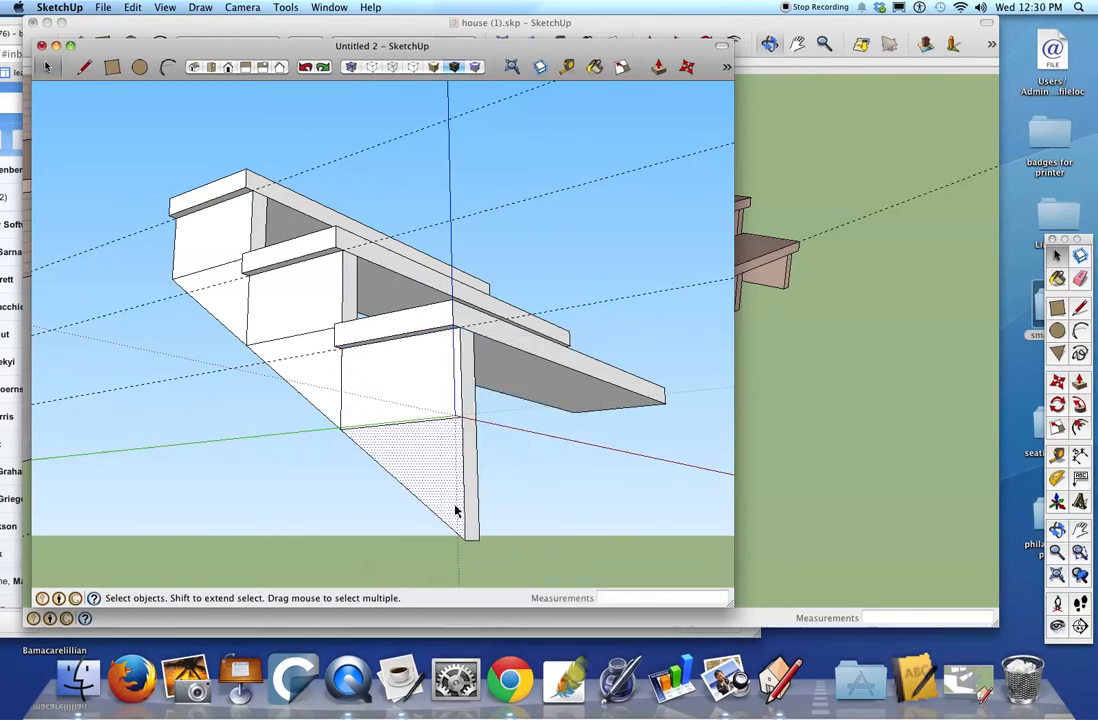
{"action": "key", "text": "Delete"}
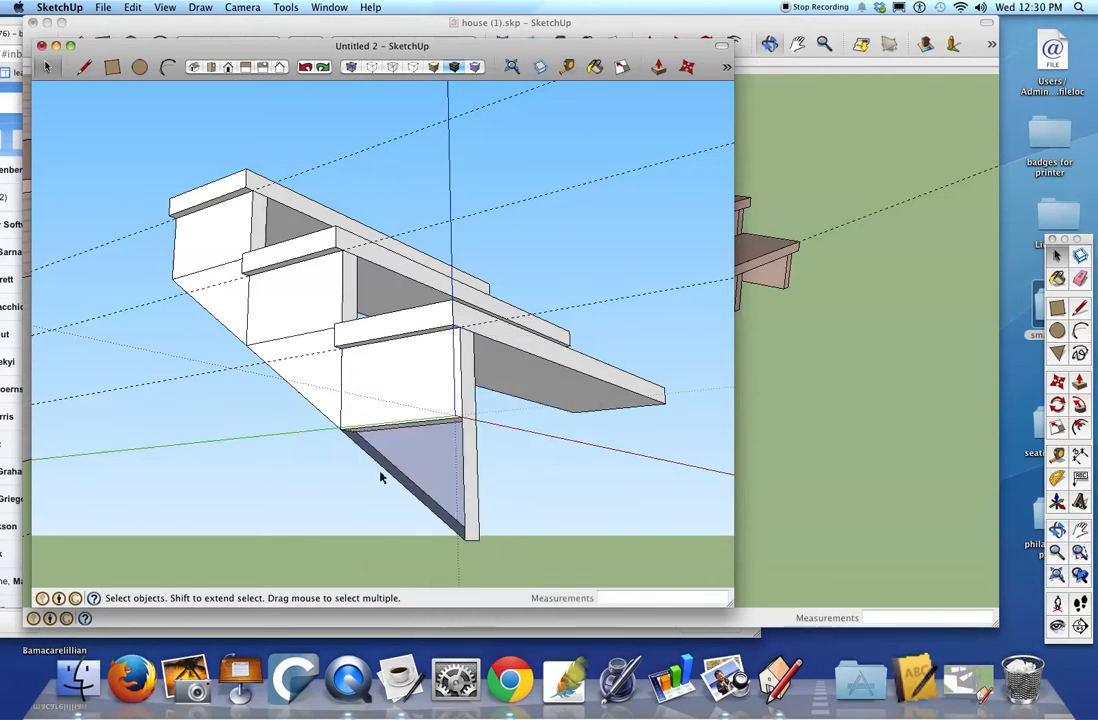
{"action": "key", "text": "Delete"}
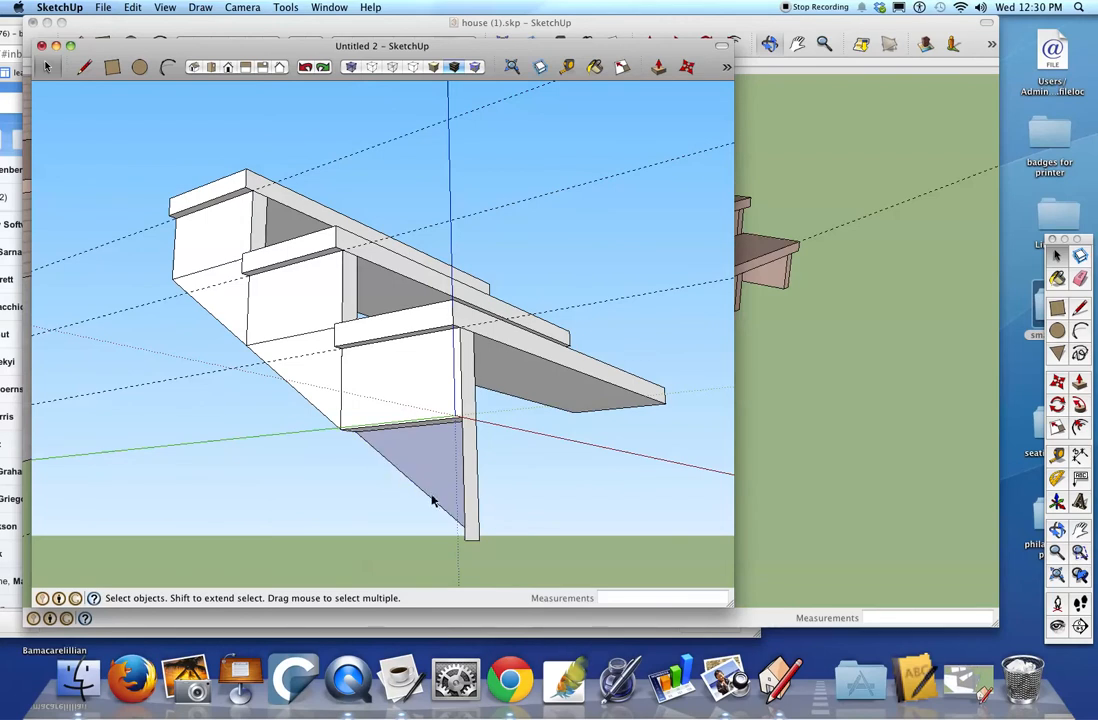
{"action": "key", "text": "Delete"}
{"action": "left_click", "coordinate": [470, 530]}
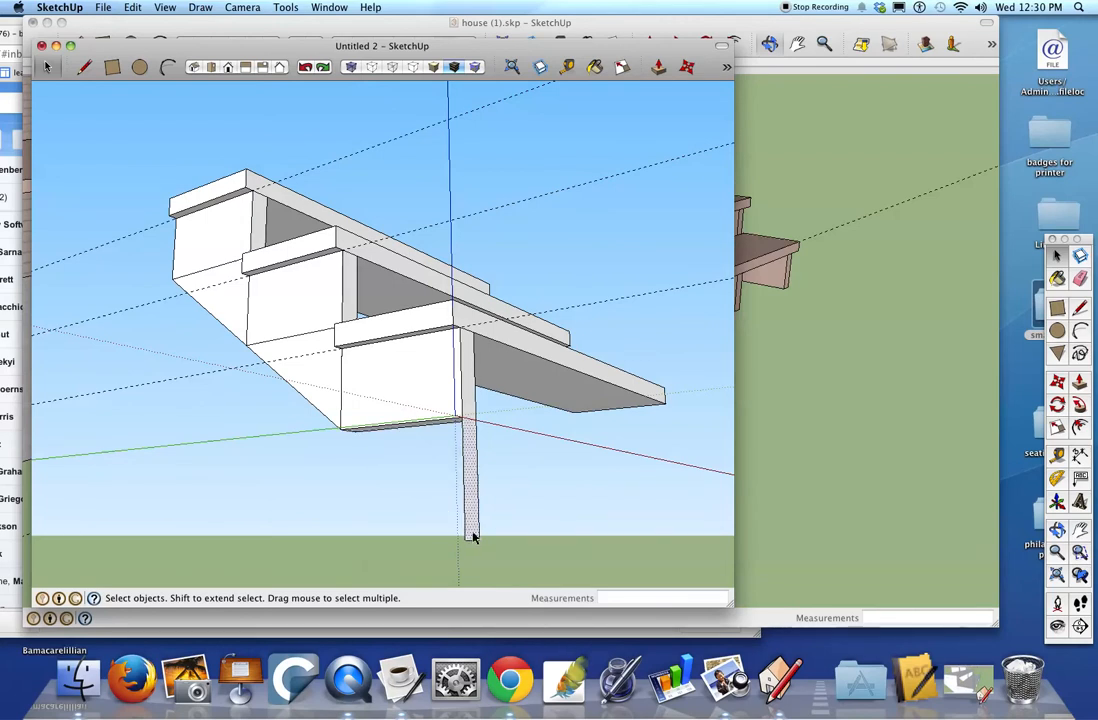
{"action": "key", "text": "Delete"}
{"action": "left_click", "coordinate": [464, 507]}
{"action": "key", "text": "Delete"}
{"action": "left_click", "coordinate": [478, 514]}
{"action": "key", "text": "Delete"}
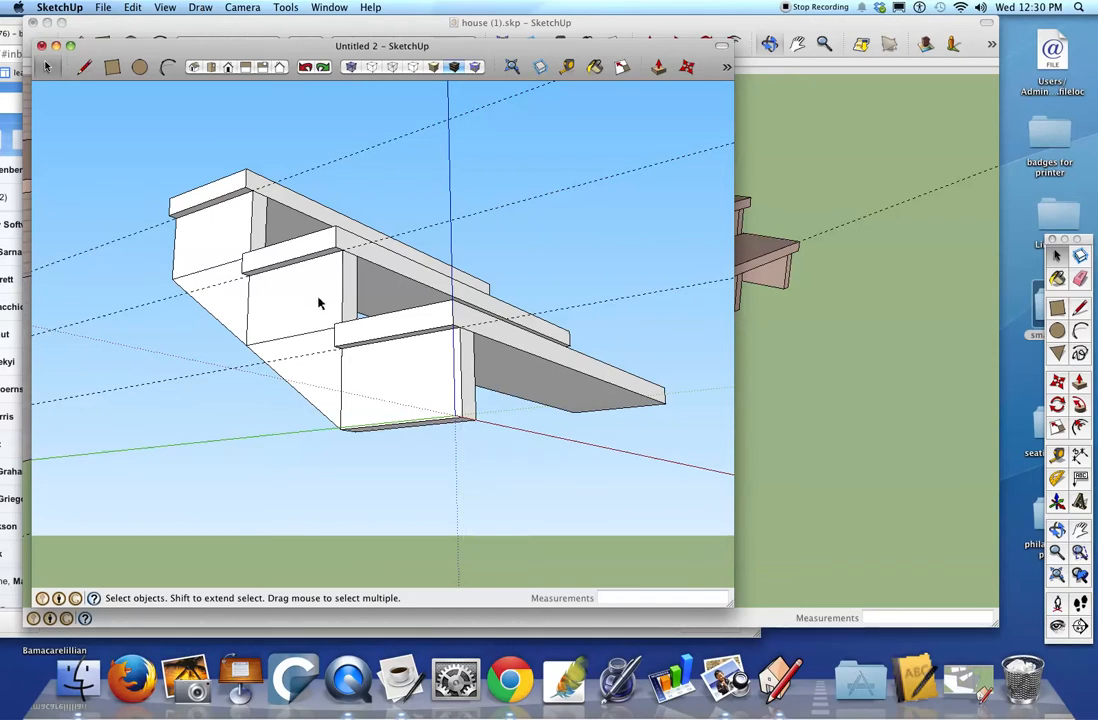
{"action": "double_click", "coordinate": [317, 303]}
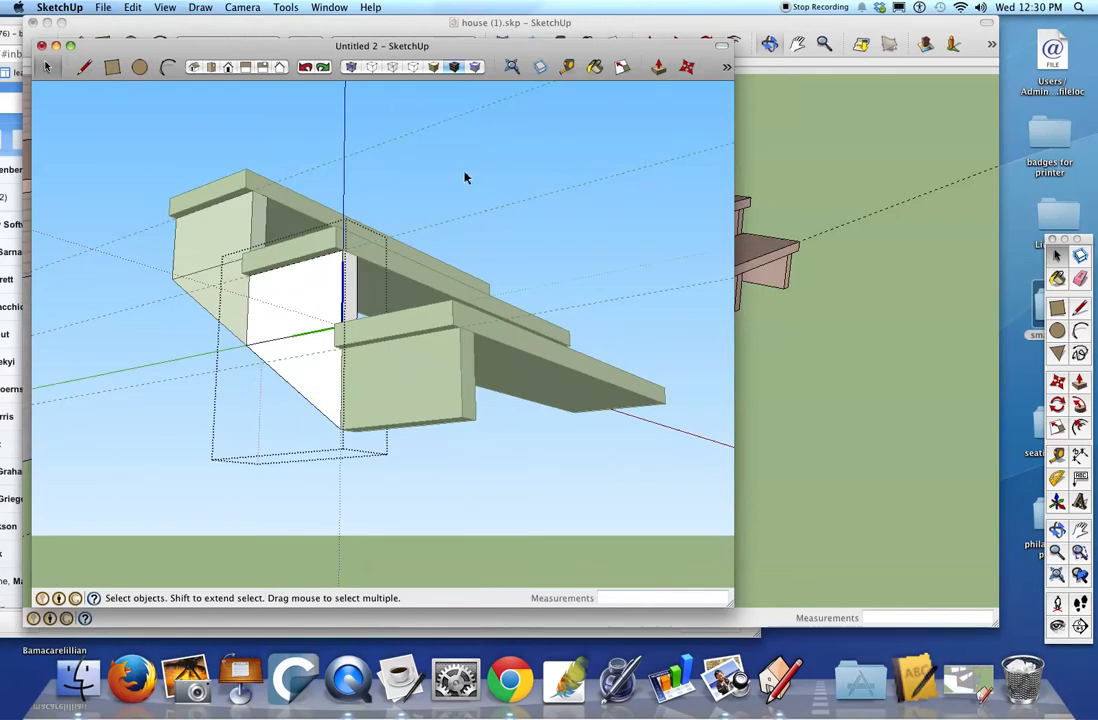
{"action": "left_click", "coordinate": [382, 152]}
{"action": "left_click", "coordinate": [317, 299]}
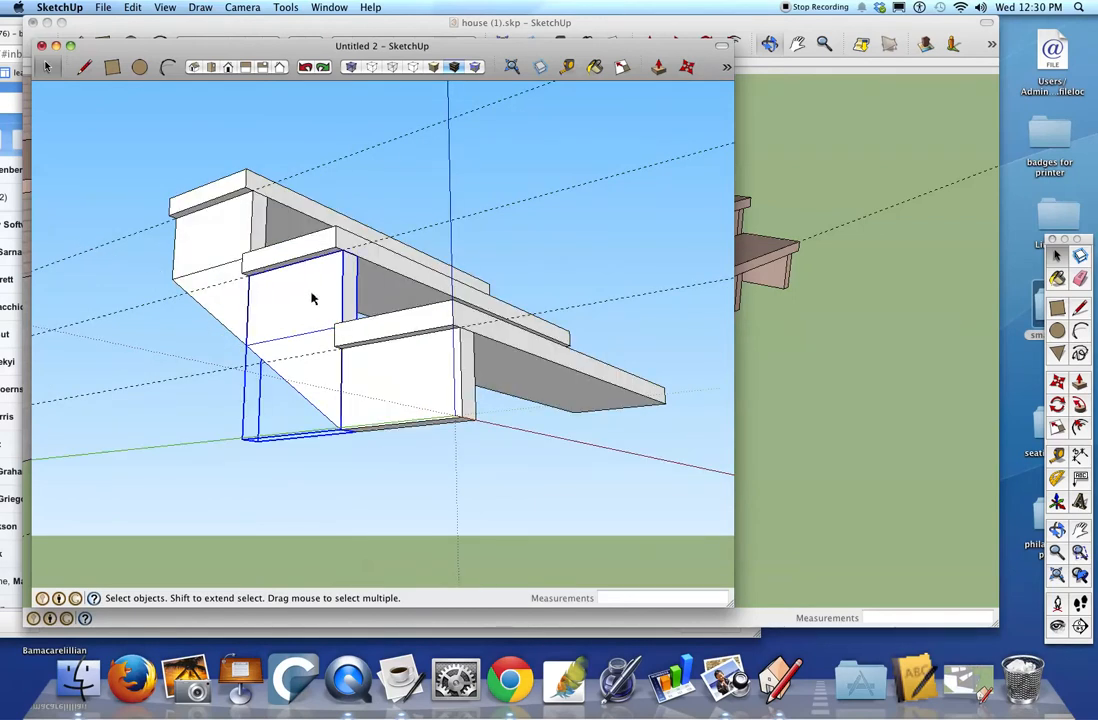
{"action": "left_click", "coordinate": [215, 246], "text": "shift"}
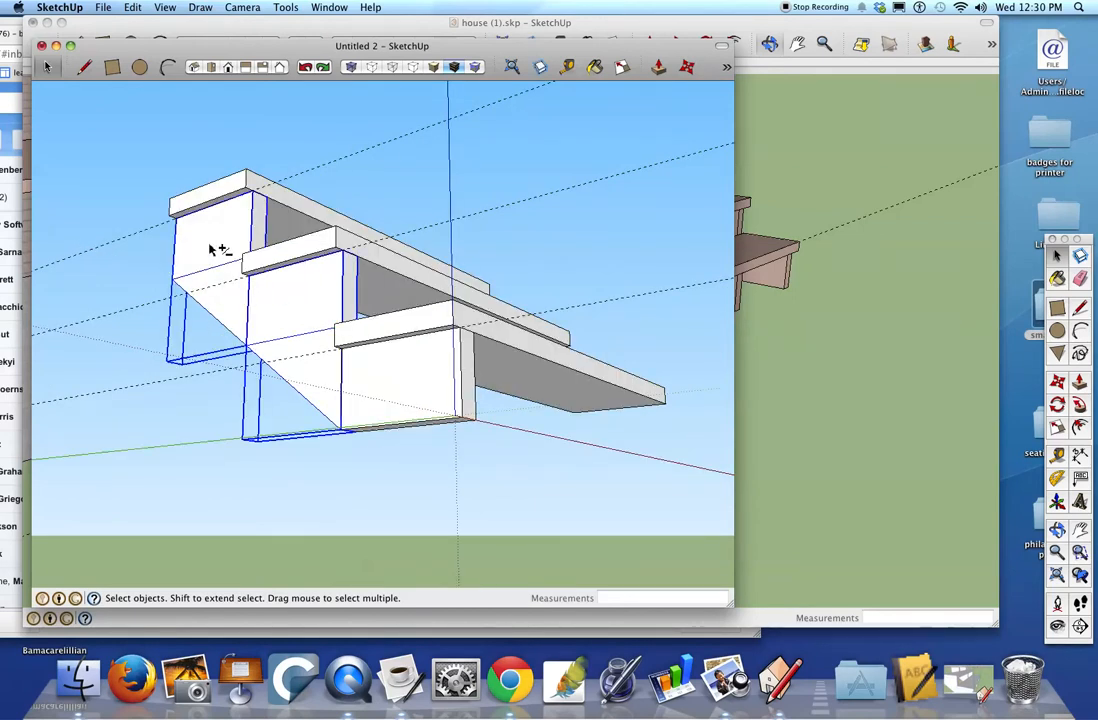
{"action": "left_click", "coordinate": [379, 393], "text": "shift"}
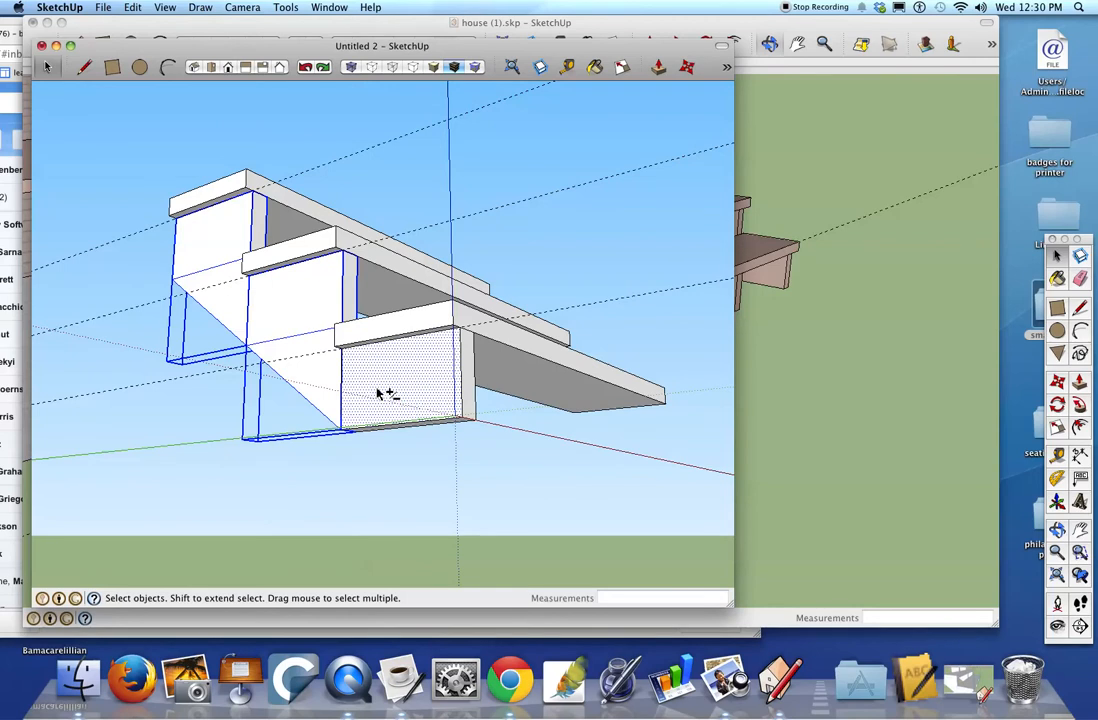
{"action": "left_click", "coordinate": [565, 489]}
Group all the loose geometry of the rectangular block under the lowest step.
{"action": "left_click", "coordinate": [445, 378]}
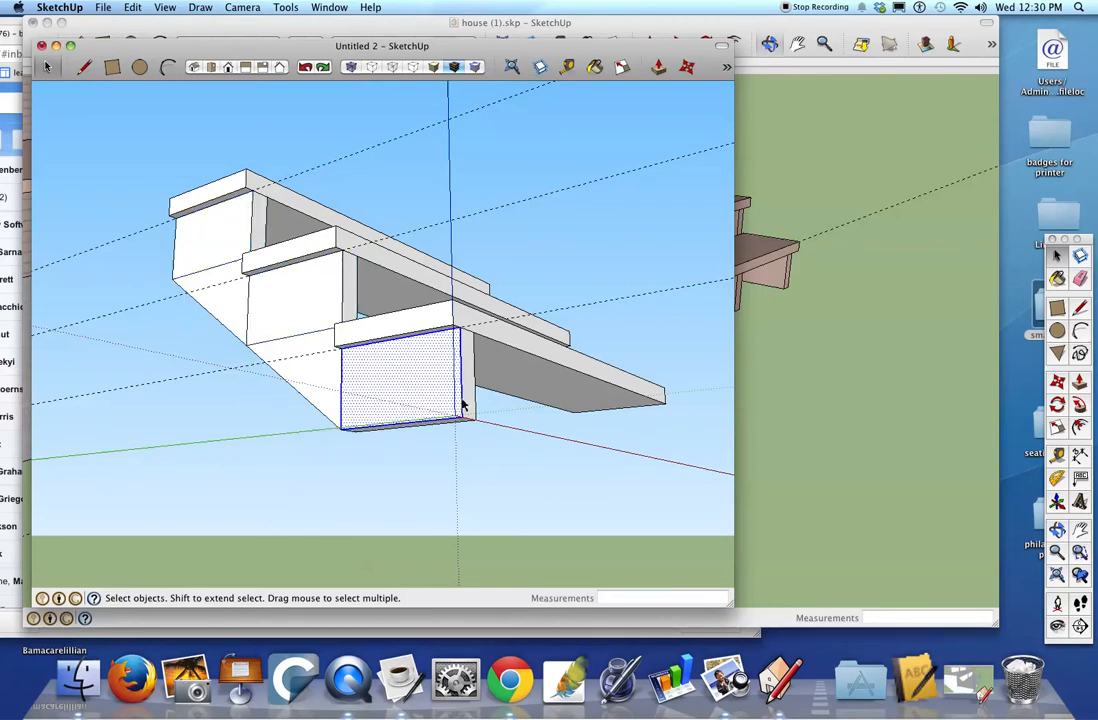
{"action": "triple_click", "coordinate": [393, 387]}
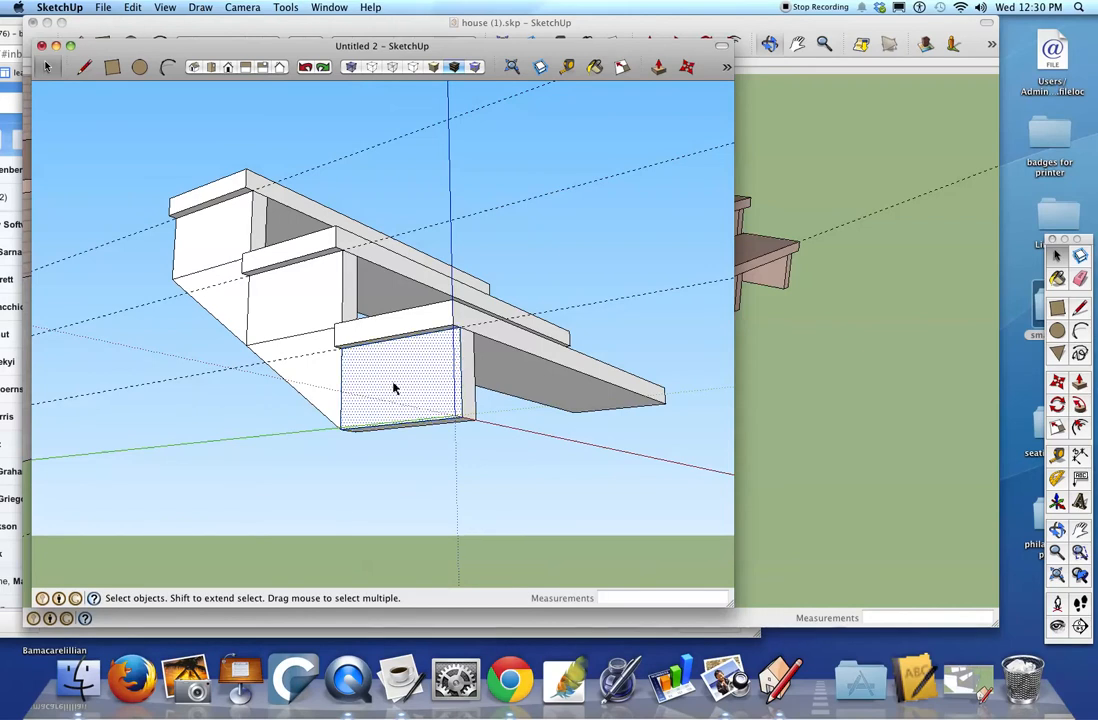
{"action": "right_click", "coordinate": [393, 387]}
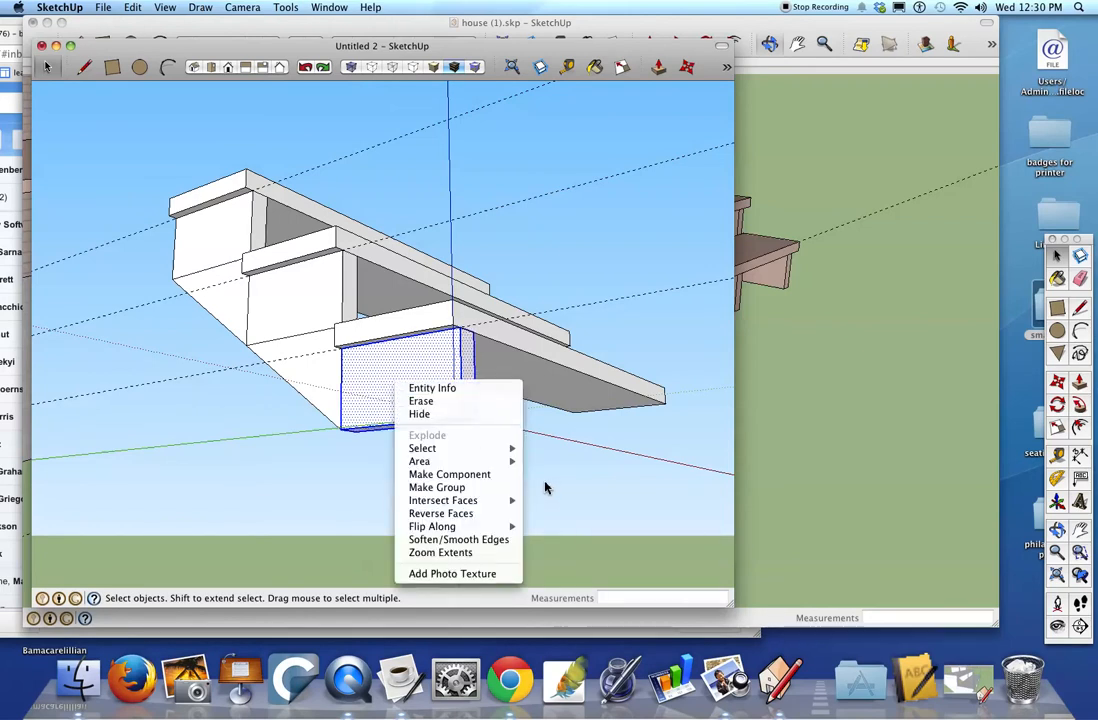
{"action": "left_click", "coordinate": [475, 487]}
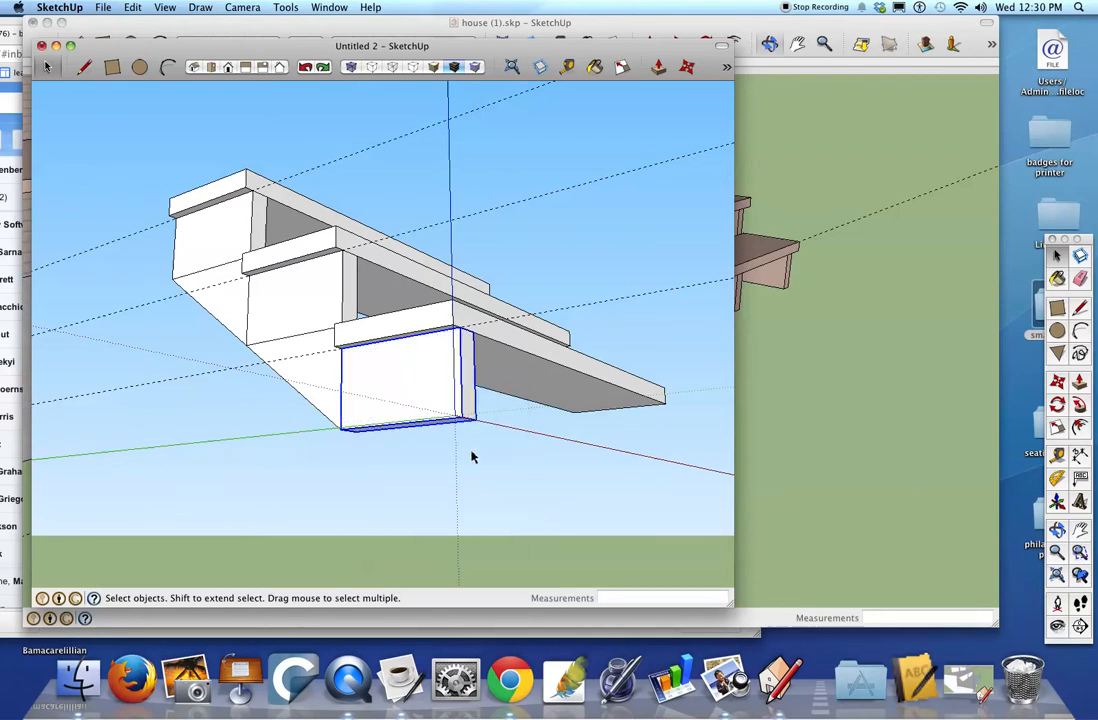
Combine the lowest block with the second and third steps' small risers into one group.
{"action": "left_click", "coordinate": [282, 294], "text": "shift"}
{"action": "left_click", "coordinate": [205, 247], "text": "shift"}
{"action": "right_click", "coordinate": [291, 312]}
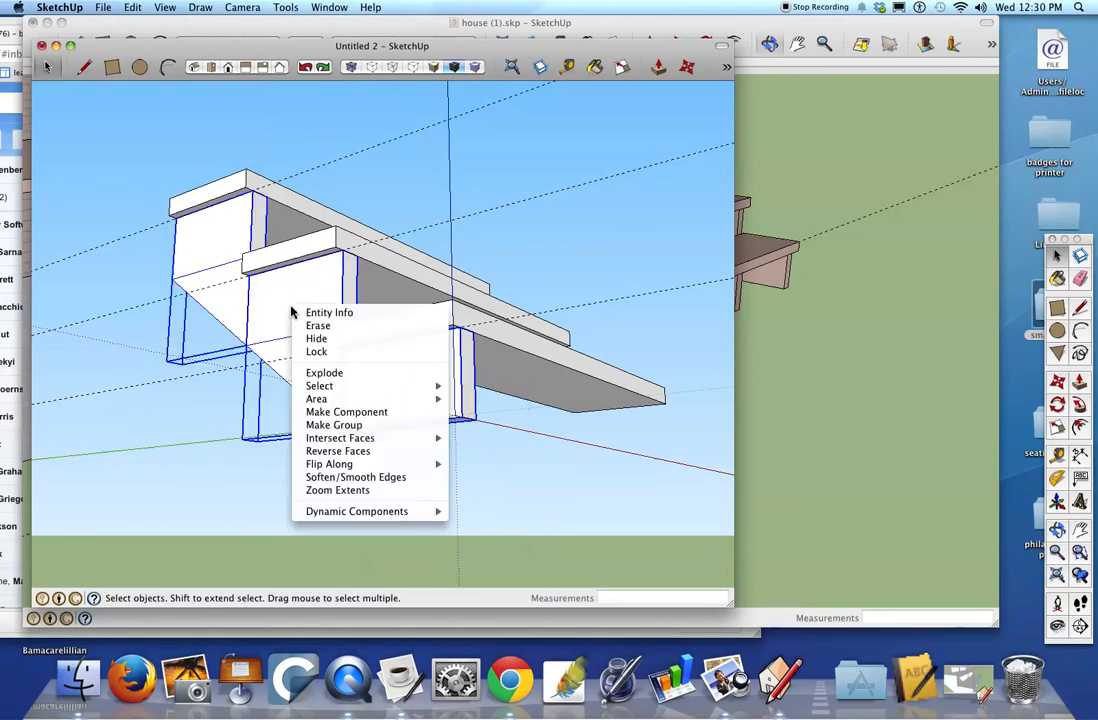
{"action": "left_click", "coordinate": [385, 425]}
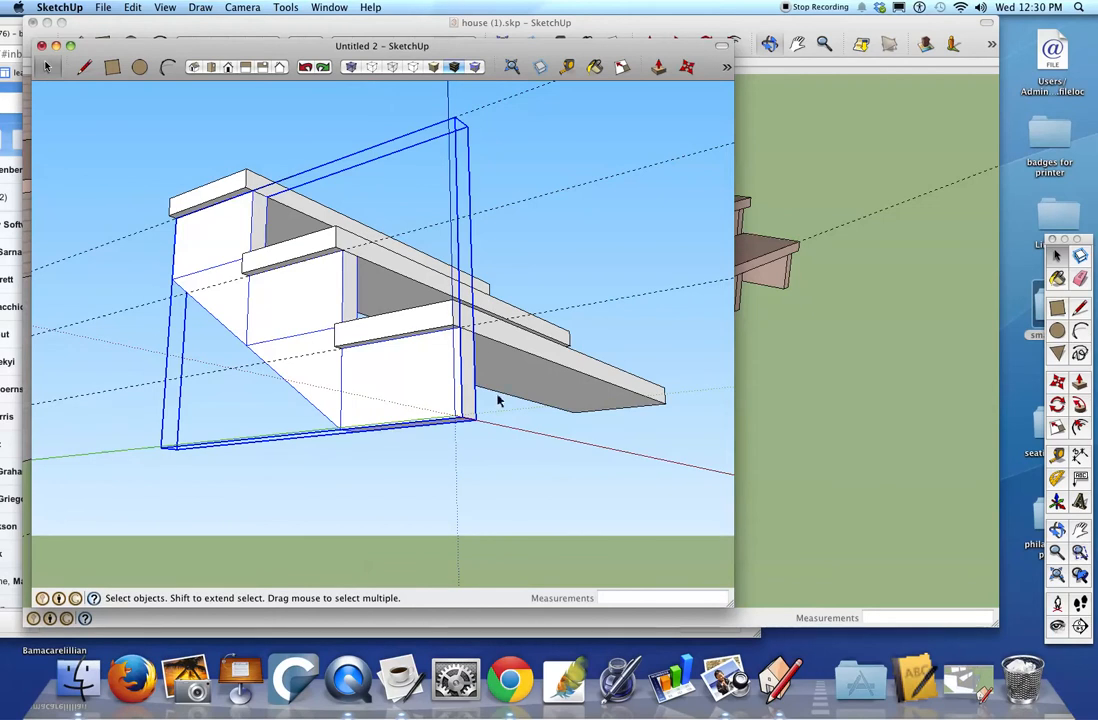
Place a tape-measure guide along the lowest step's lower front edge, measuring 2' from its end to the midpoint.
{"action": "key", "text": "o"}
{"action": "left_click_drag", "start_coordinate": [613, 453], "coordinate": [175, 387]}
{"action": "left_click_drag", "start_coordinate": [694, 218], "coordinate": [510, 294]}
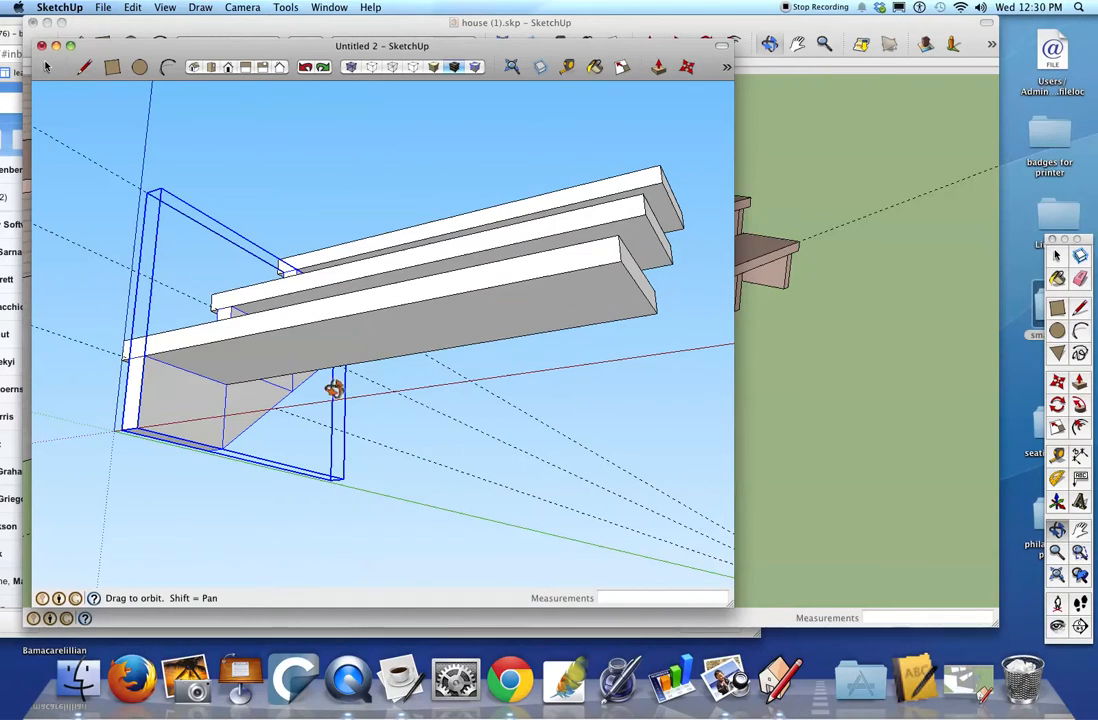
{"action": "left_click_drag", "start_coordinate": [387, 328], "coordinate": [451, 239]}
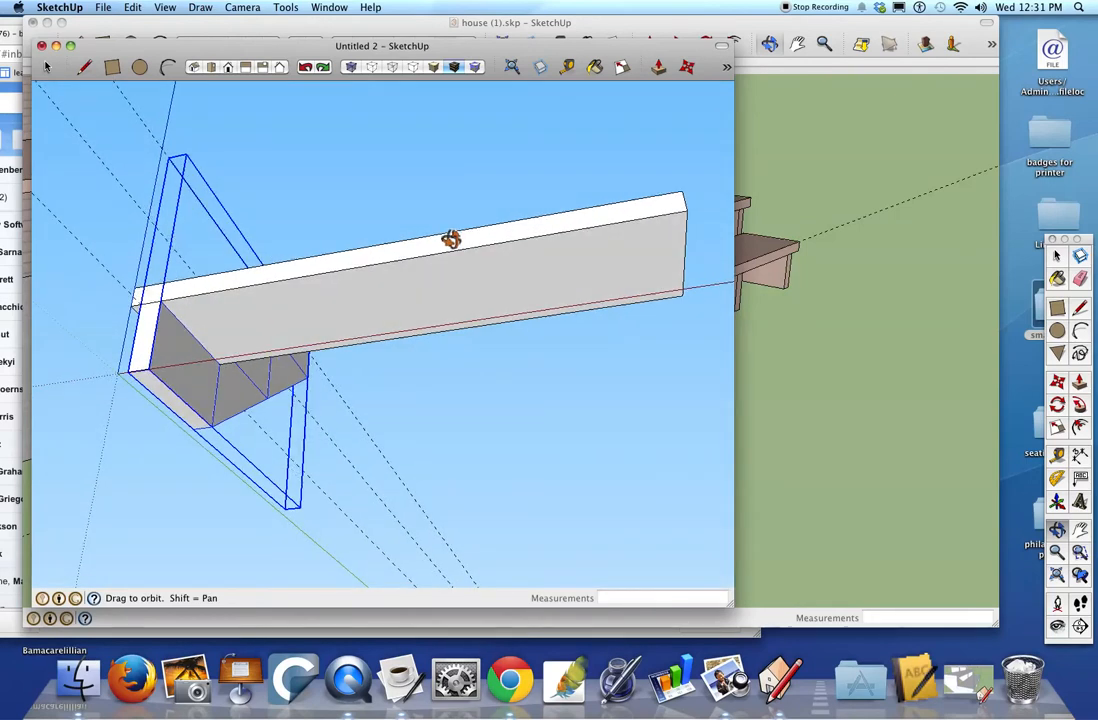
{"action": "key", "text": "t"}
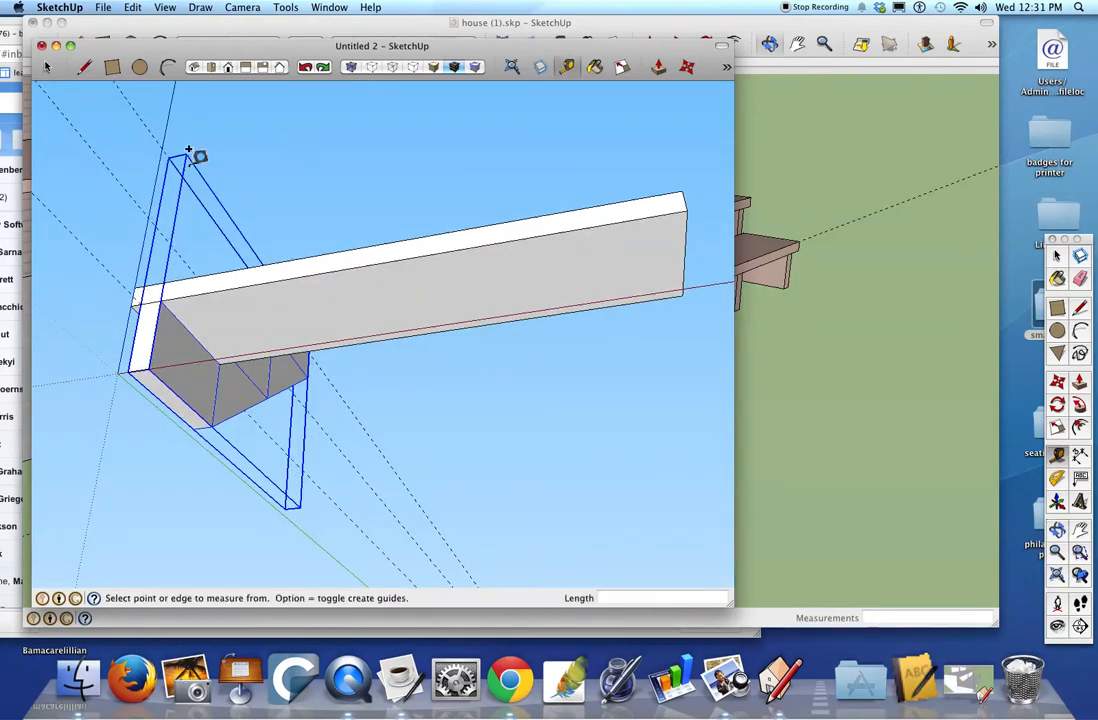
{"action": "left_click", "coordinate": [134, 294]}
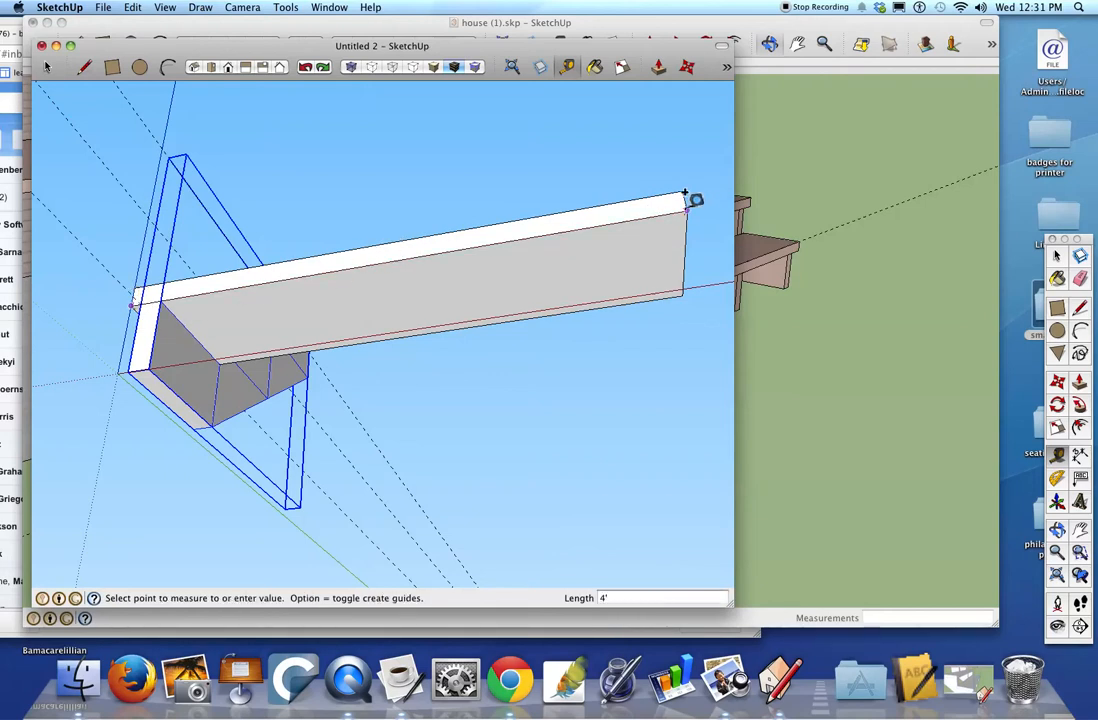
{"action": "left_click", "coordinate": [382, 246]}
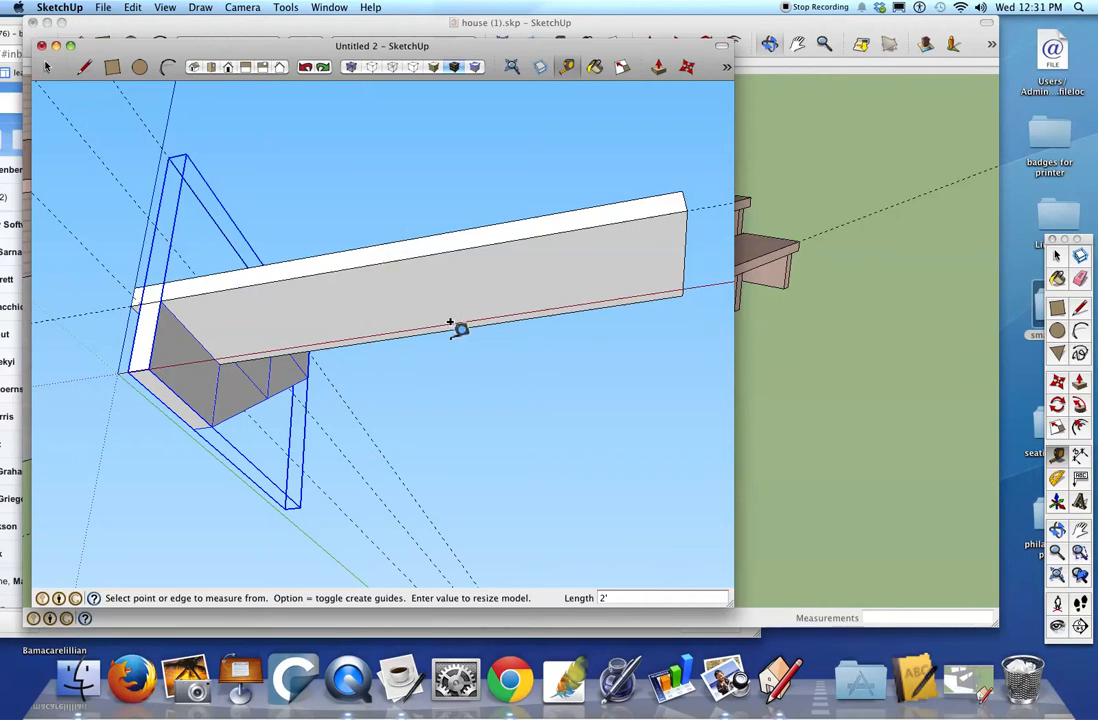
Place a guide 2' in from the far end edge of the lowest step and another guide 1" from it toward the existing stringer.
{"action": "left_click", "coordinate": [668, 213]}
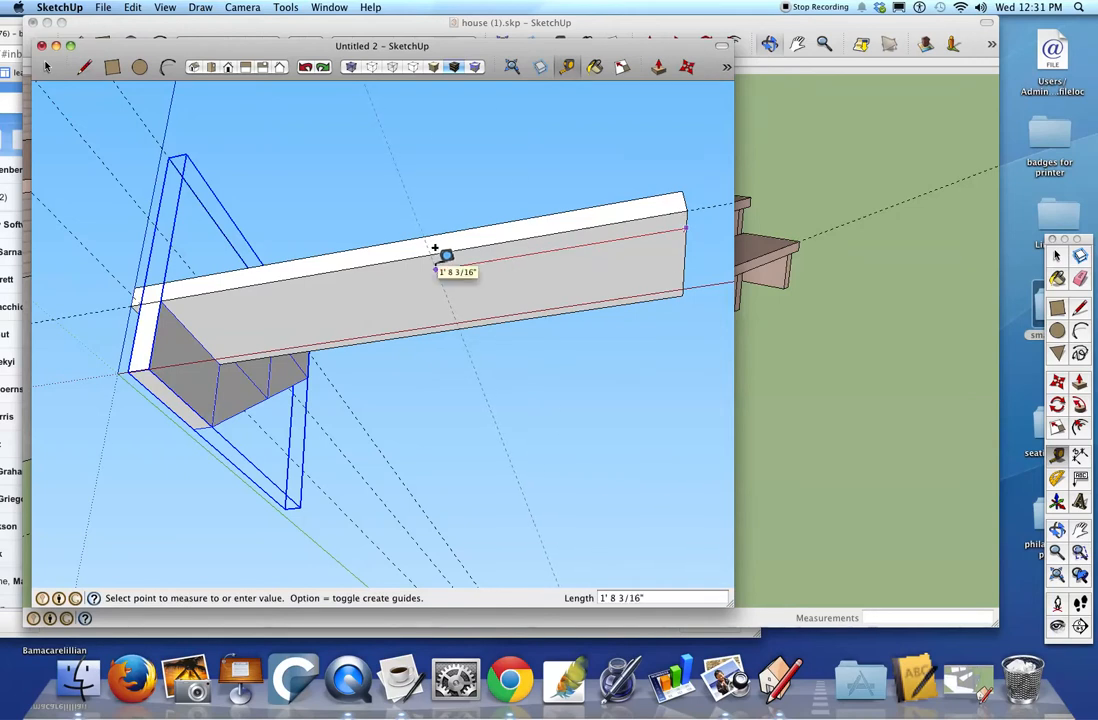
{"action": "type", "text": "2'"}
{"action": "key", "text": "Return"}
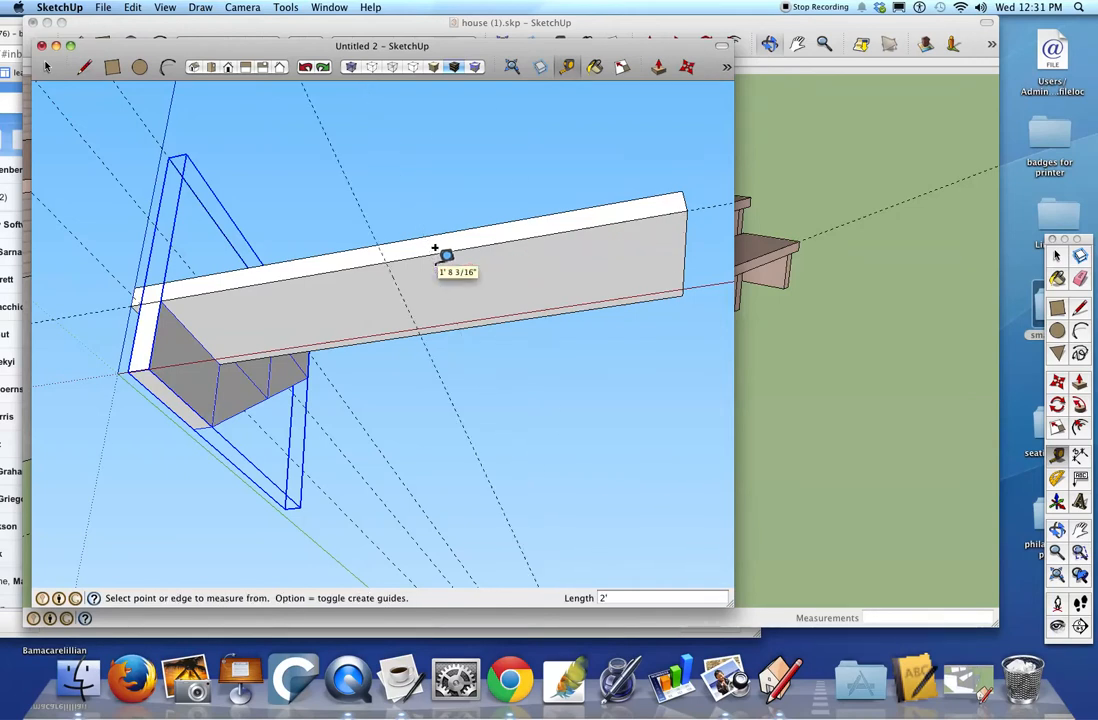
{"action": "left_click", "coordinate": [394, 270]}
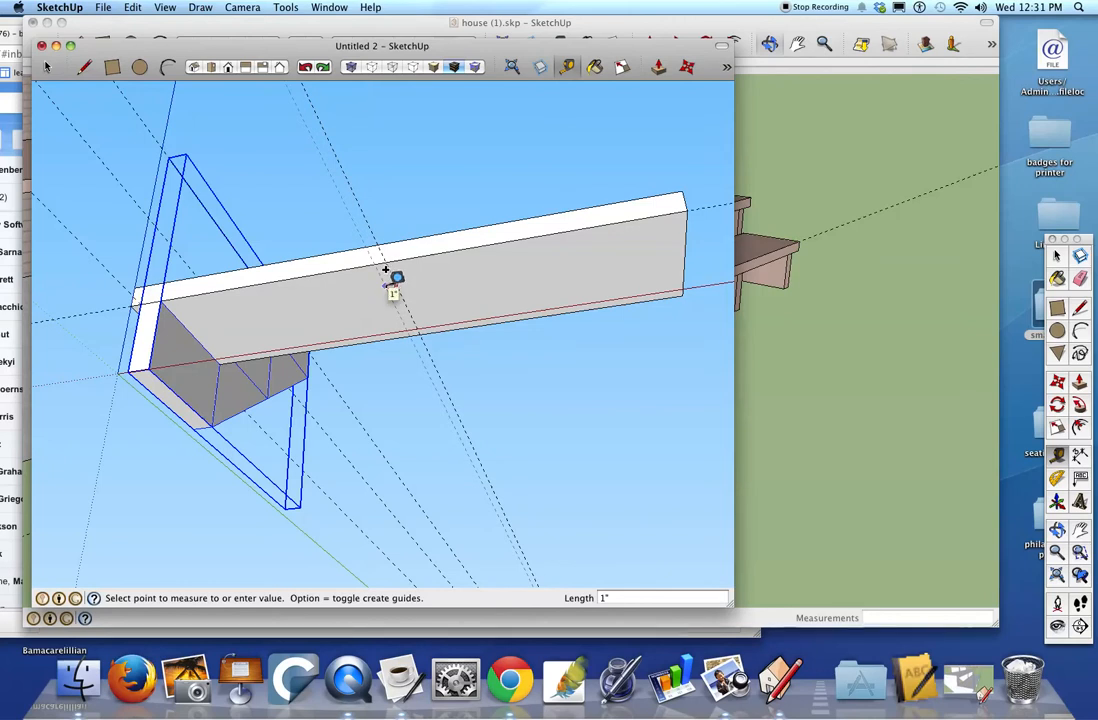
{"action": "left_click", "coordinate": [386, 271]}
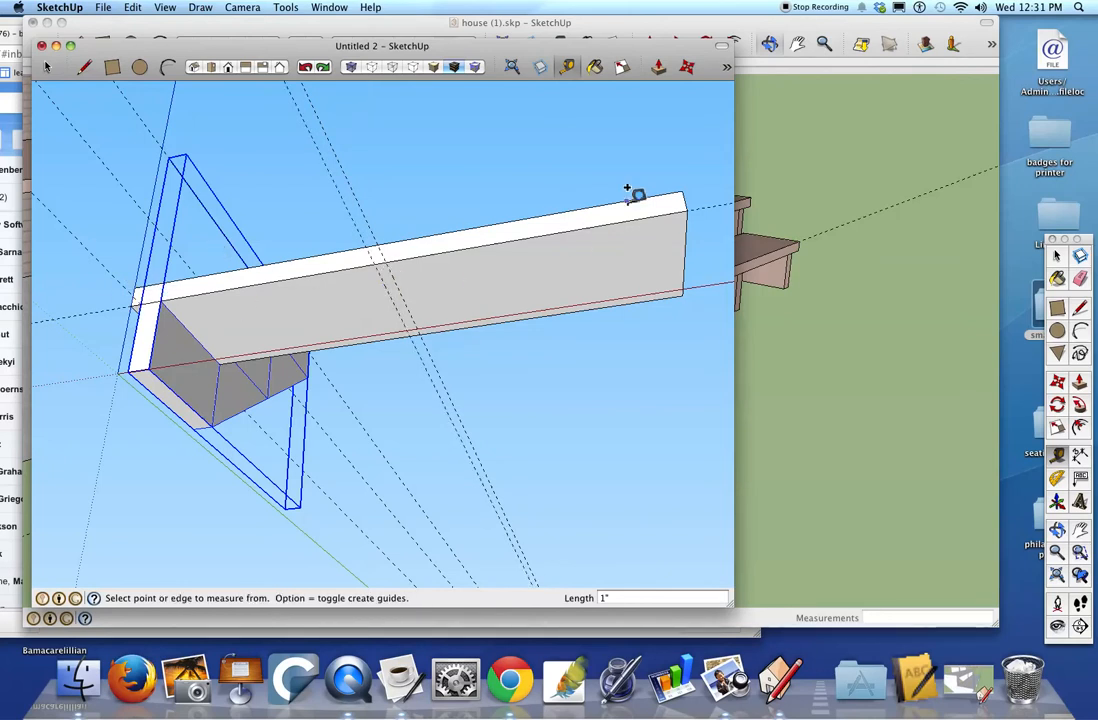
Place a guide 1" in from the far end edge of the lowest step's riser face.
{"action": "left_click", "coordinate": [685, 204]}
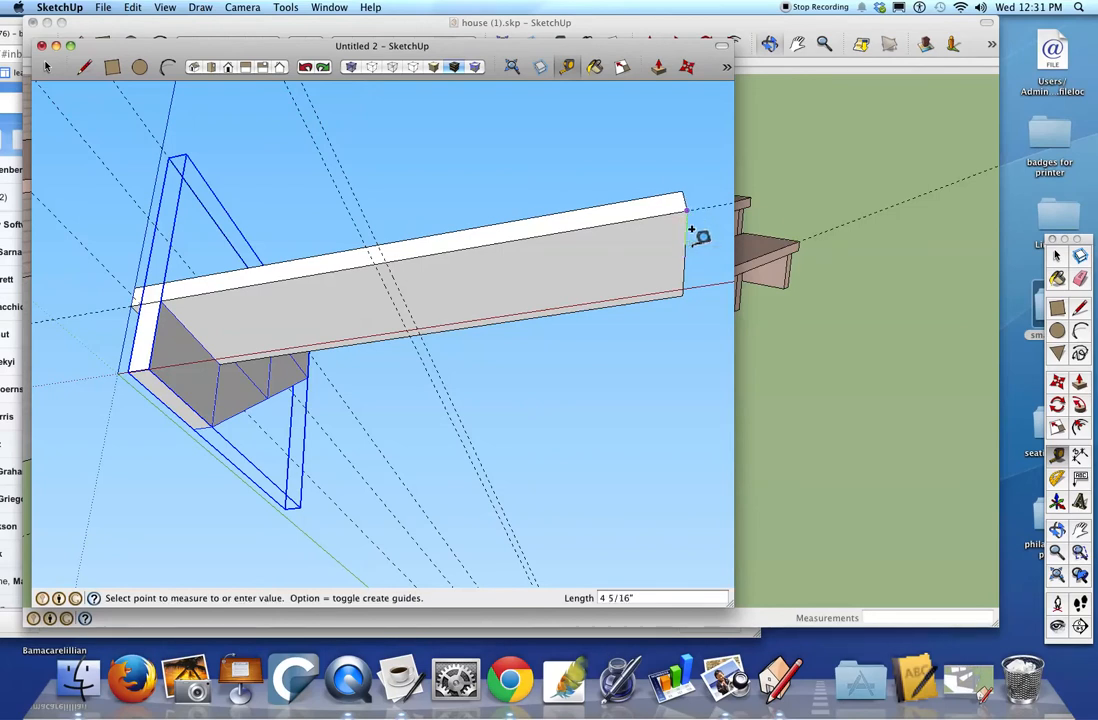
{"action": "key", "text": "space"}
{"action": "key", "text": "t"}
{"action": "left_click", "coordinate": [682, 229]}
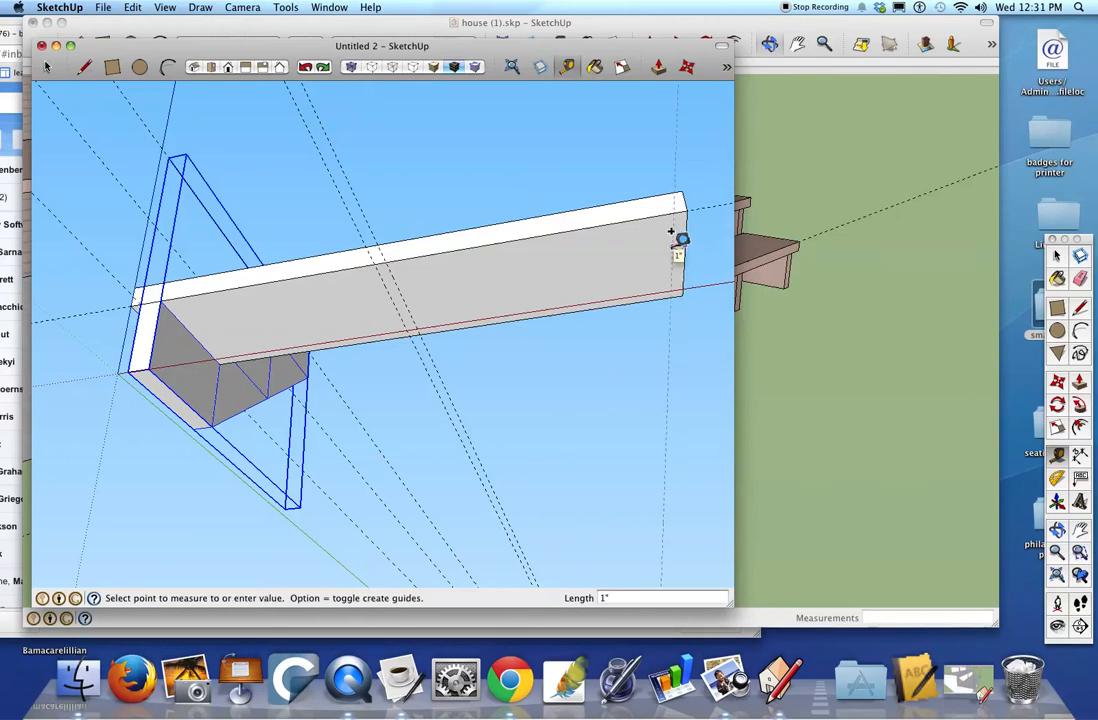
{"action": "left_click", "coordinate": [672, 232]}
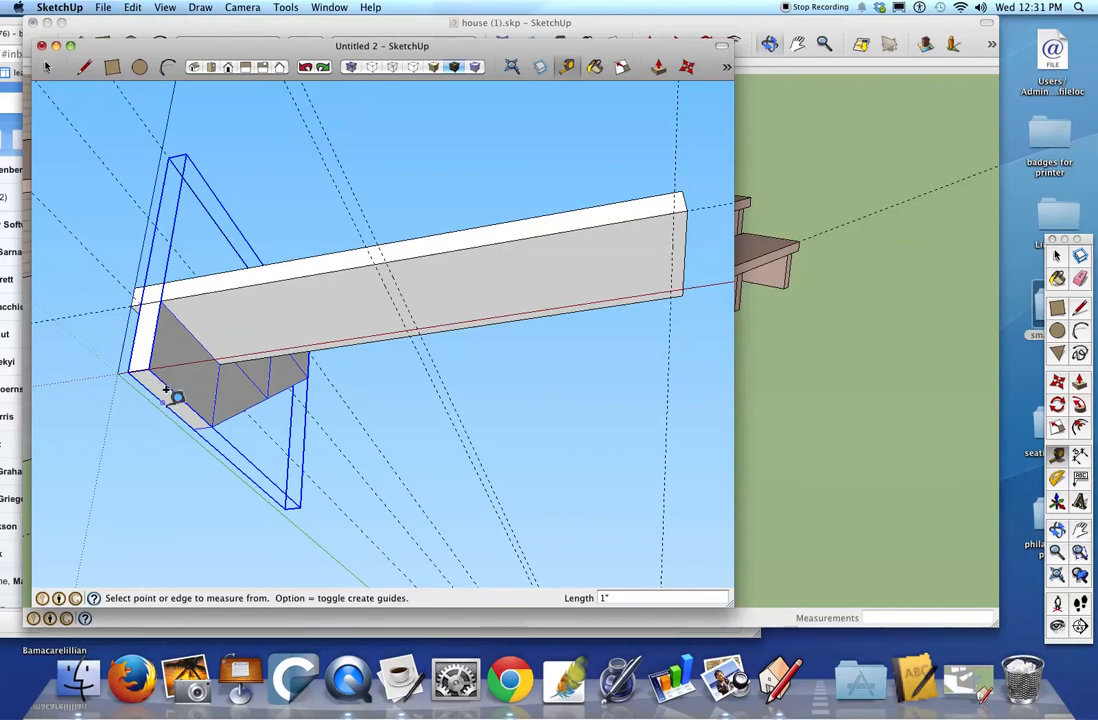
Copy the stringer group 1' 10" along the red axis to the middle guide under the steps.
{"action": "middle_click_drag", "start_coordinate": [170, 395], "coordinate": [198, 376]}
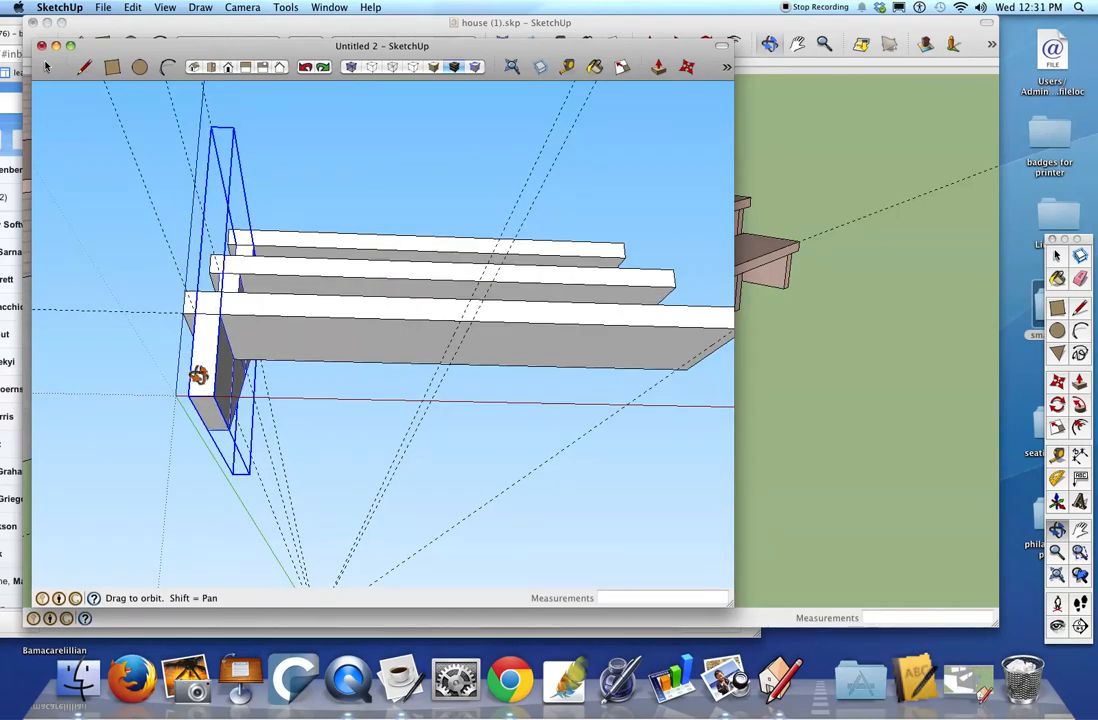
{"action": "key", "text": "m"}
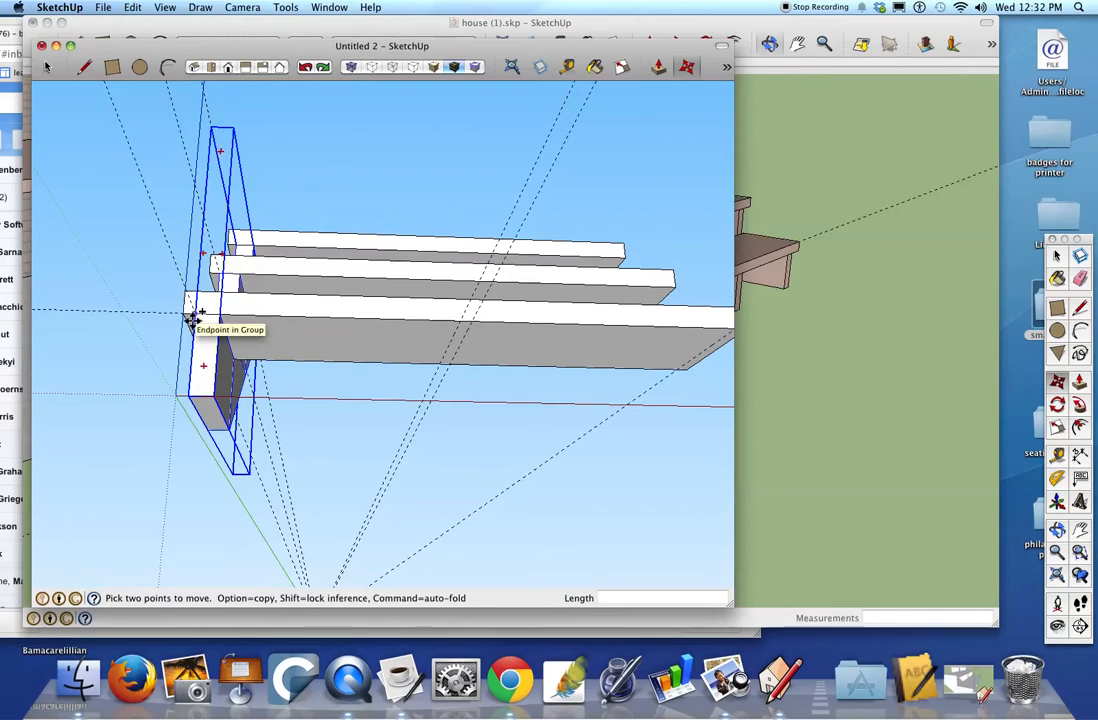
{"action": "left_click", "coordinate": [190, 318], "text": "alt"}
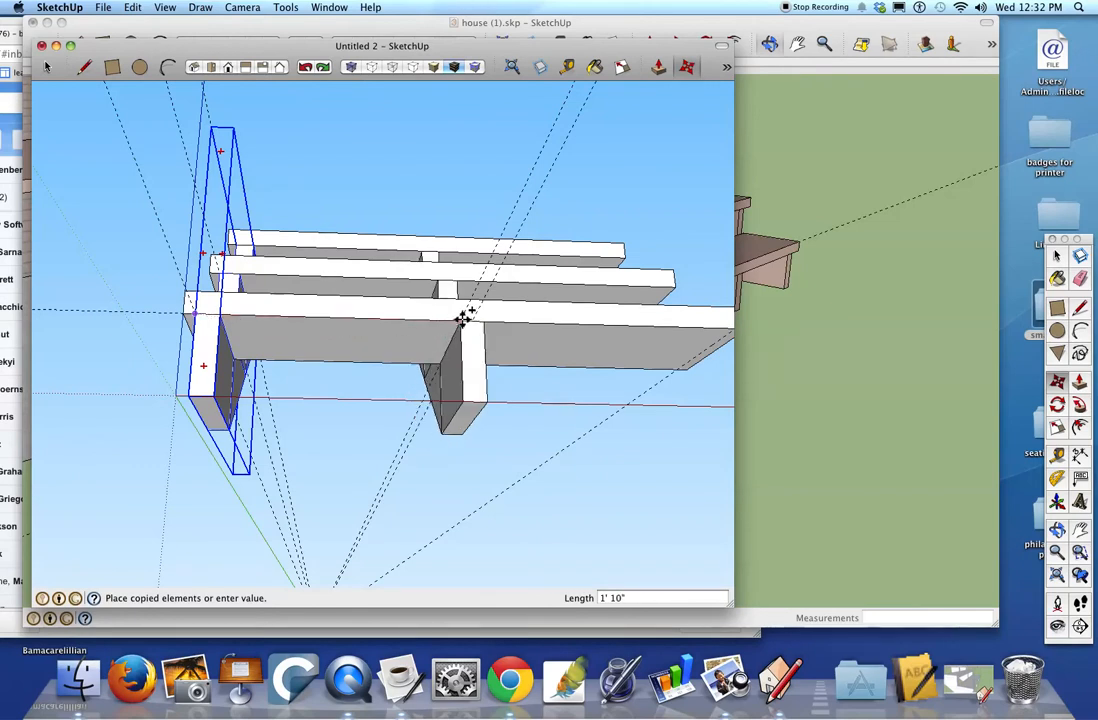
{"action": "left_click", "coordinate": [463, 319]}
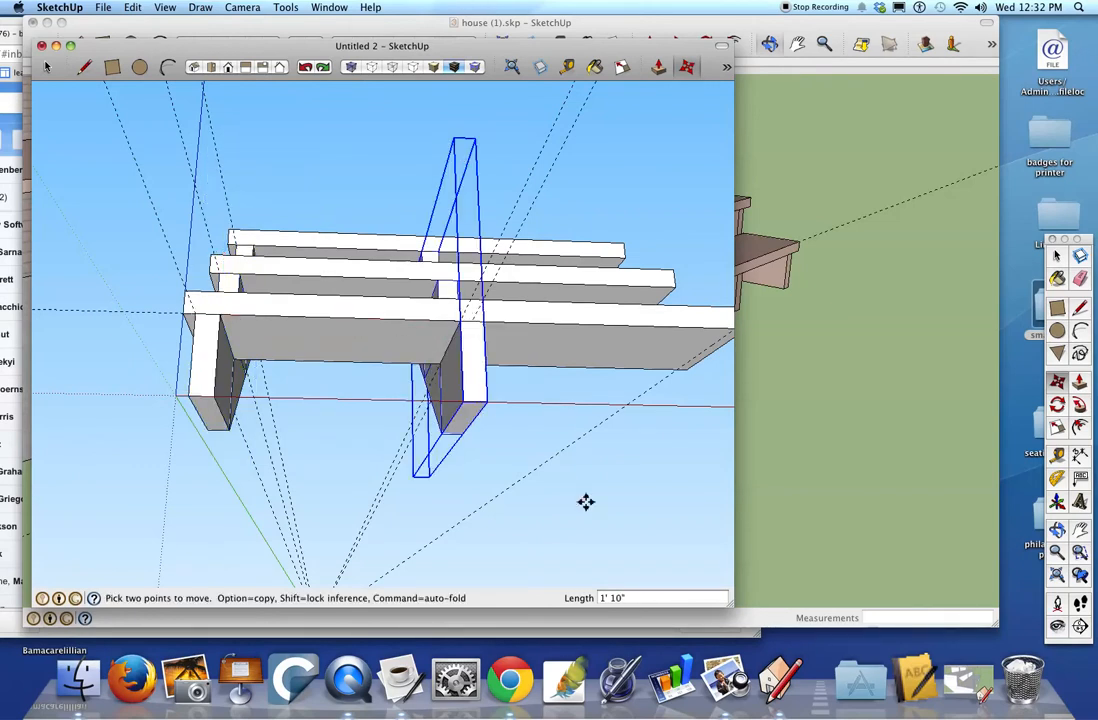
Copy the middle stringer 1' 10" further to the guide near the far end of the lowest step.
{"action": "key", "text": "h"}
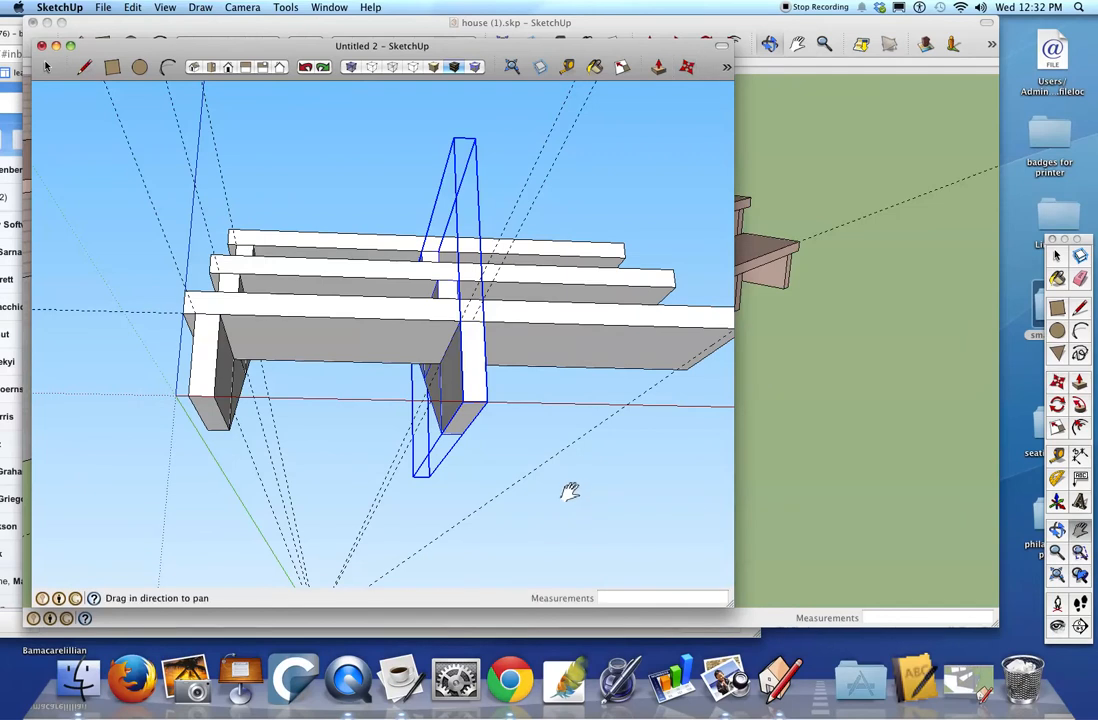
{"action": "left_click_drag", "start_coordinate": [605, 448], "coordinate": [430, 428]}
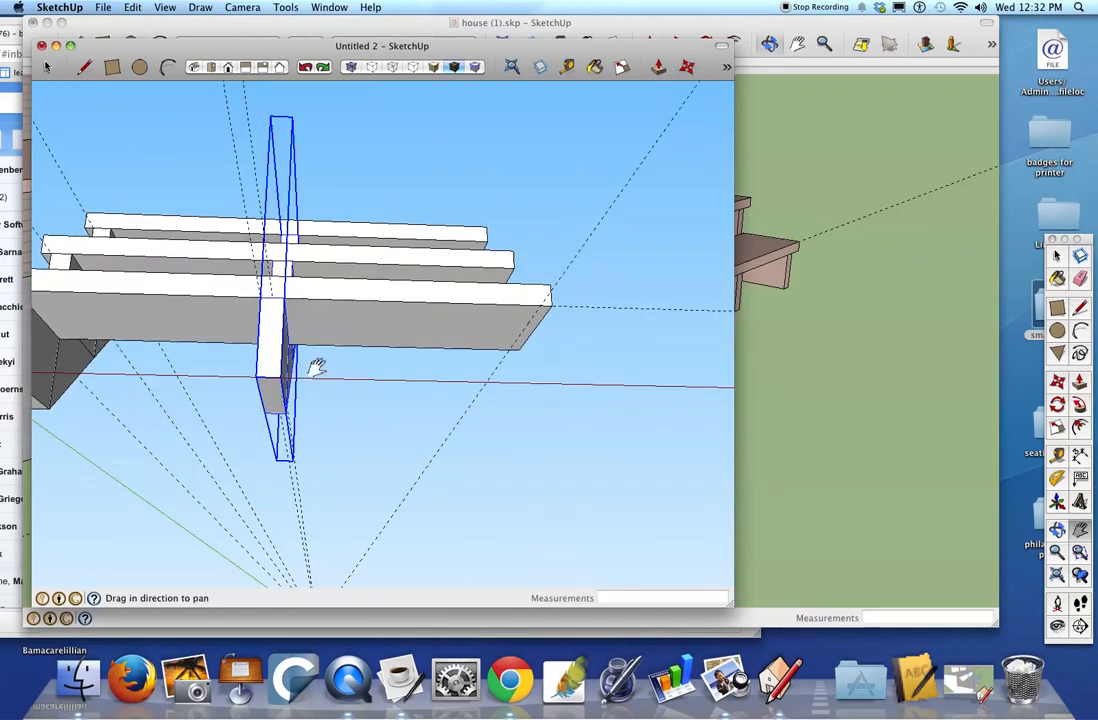
{"action": "key", "text": "m"}
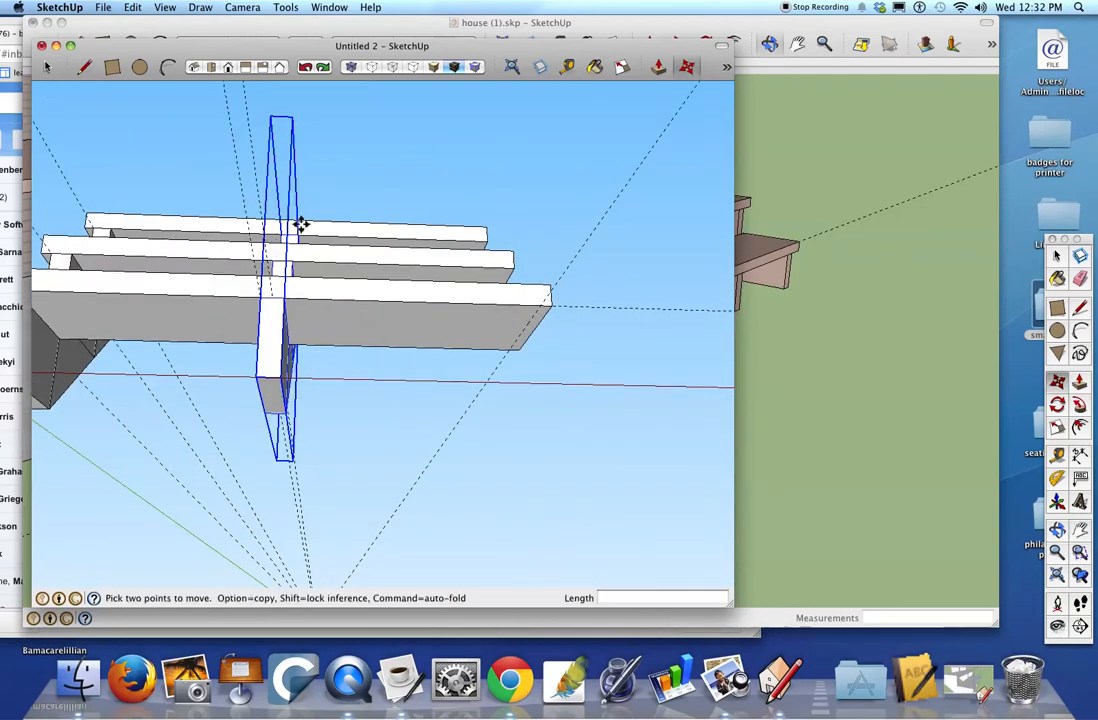
{"action": "left_click", "coordinate": [285, 297], "text": "alt"}
{"action": "left_click", "coordinate": [540, 310]}
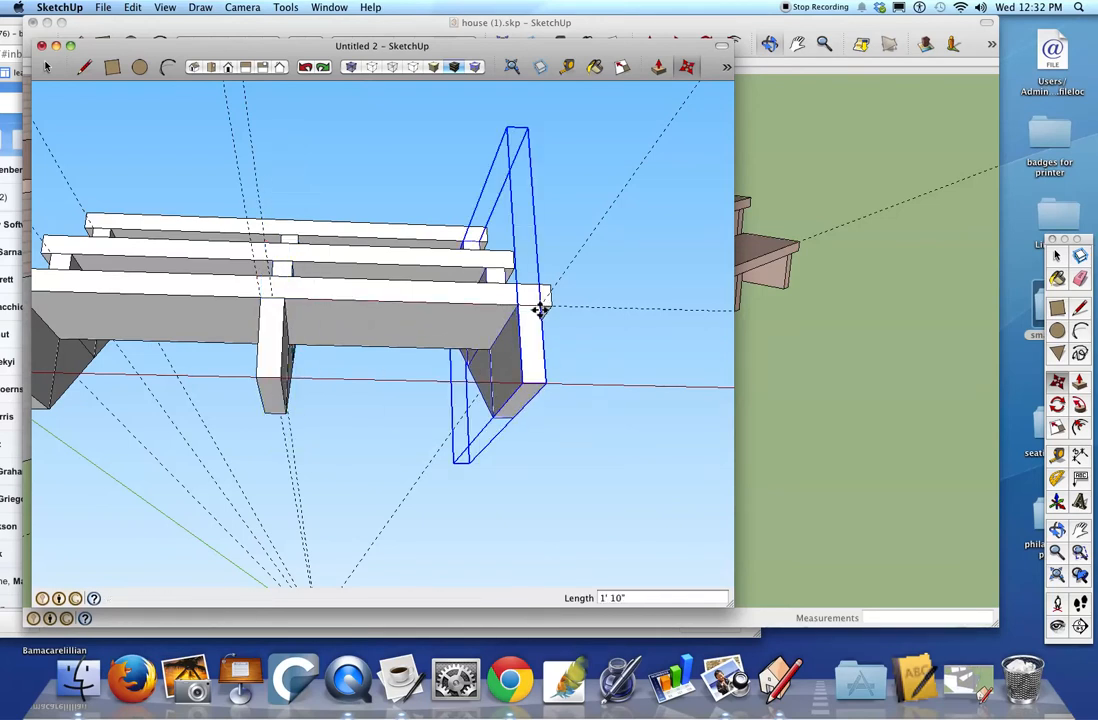
Examine the three stringers from the front of the stairs and measure upward from the end stringer's lower front corner.
{"action": "middle_click_drag", "start_coordinate": [593, 186], "coordinate": [529, 321]}
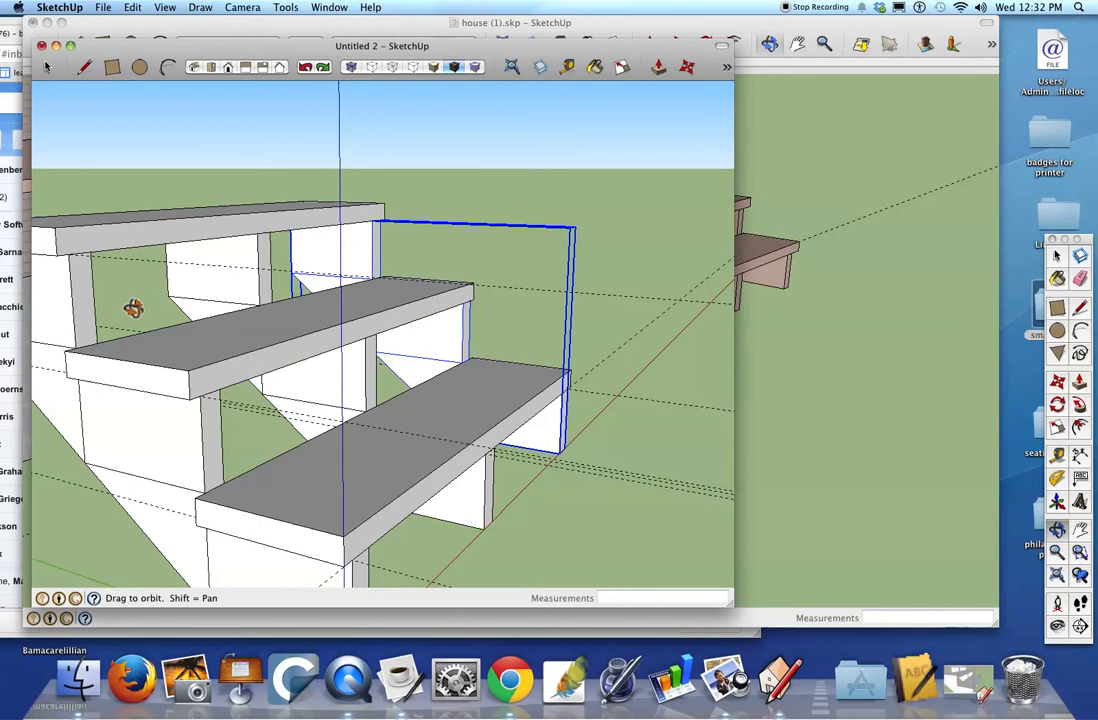
{"action": "middle_click_drag", "start_coordinate": [65, 365], "coordinate": [251, 289], "text": "shift"}
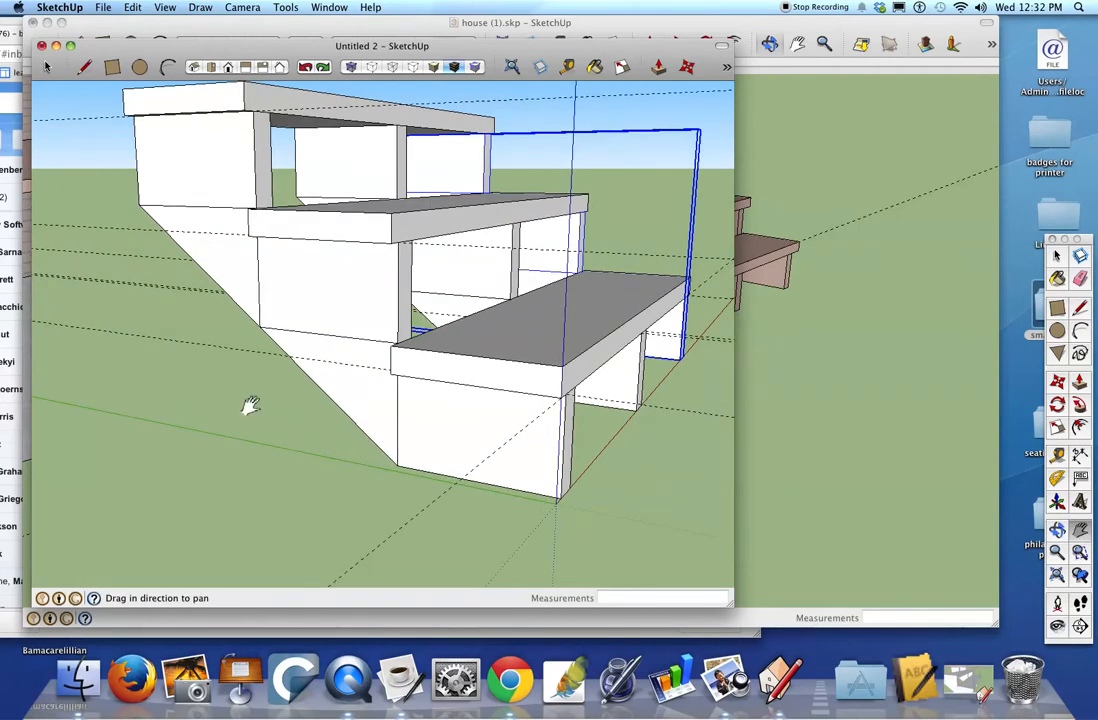
{"action": "middle_click_drag", "start_coordinate": [505, 466], "coordinate": [330, 475], "text": "shift"}
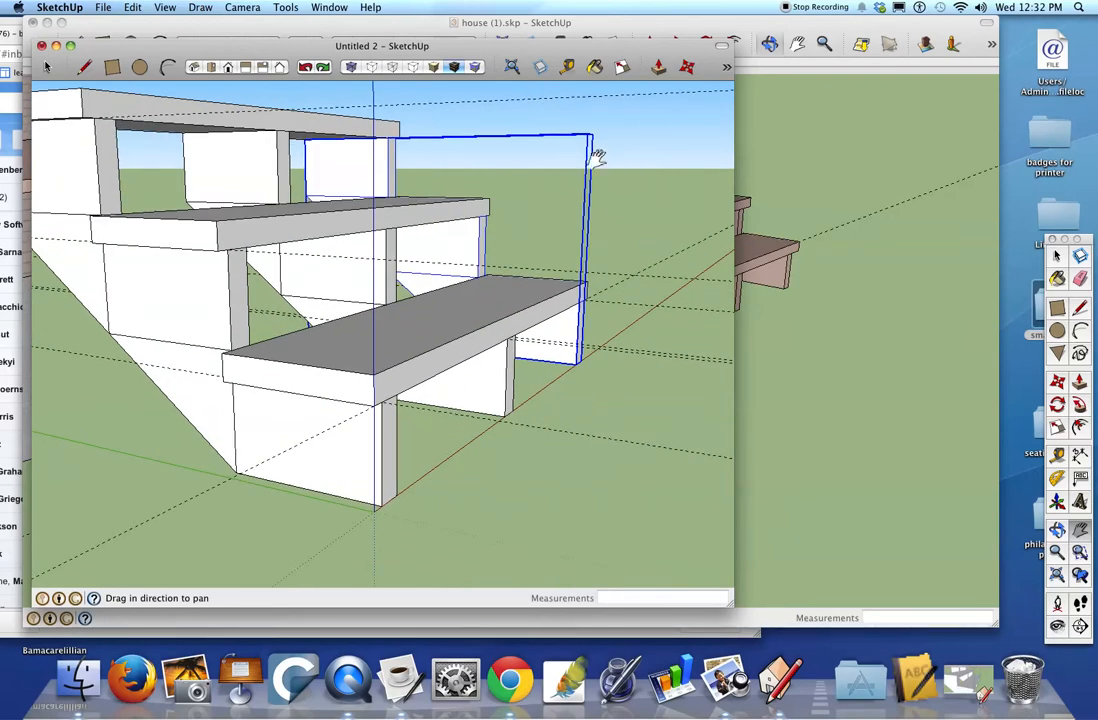
{"action": "key", "text": "t"}
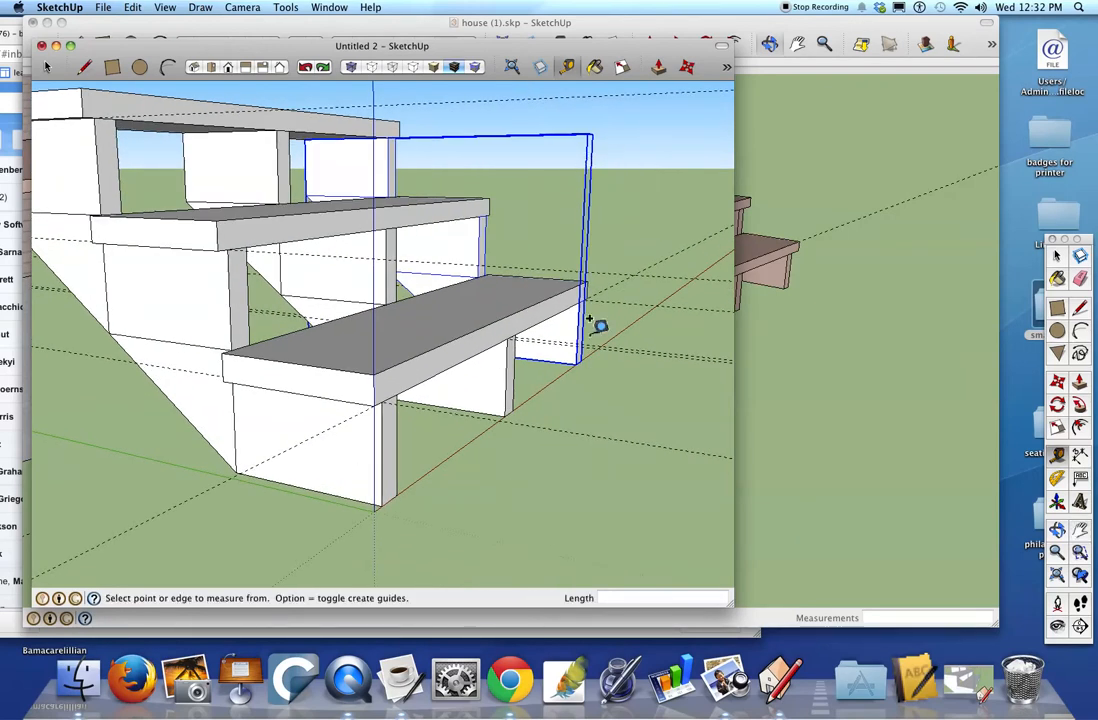
{"action": "left_click", "coordinate": [578, 362]}
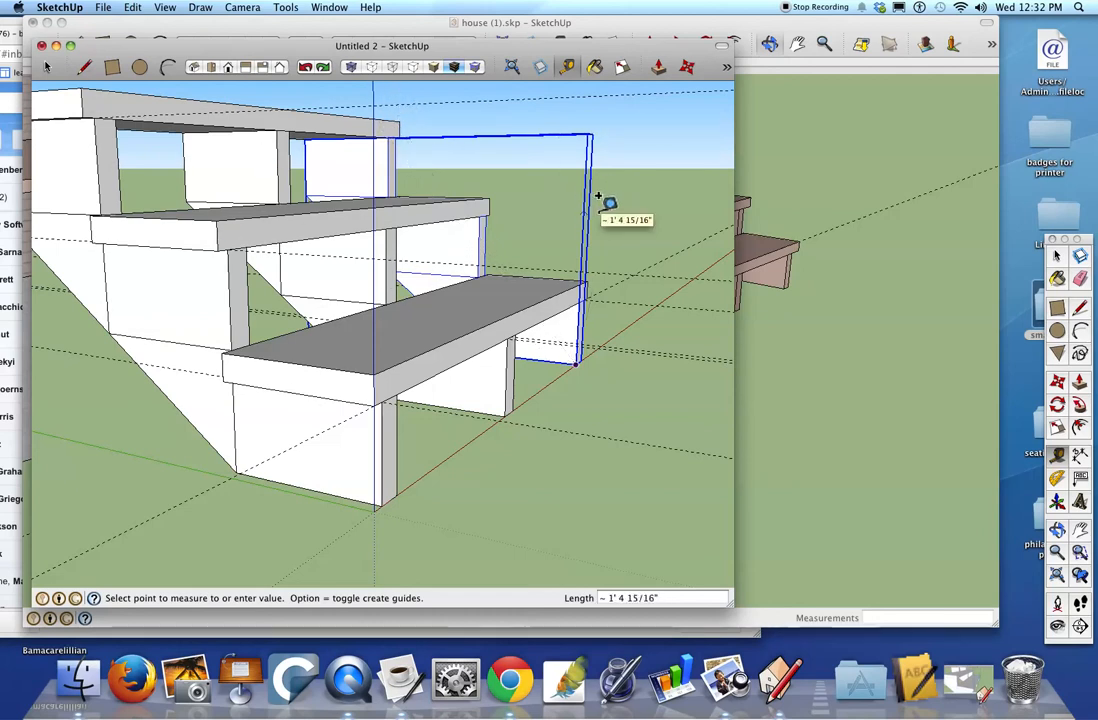
{"action": "key", "text": "space"}
{"action": "key", "text": "Delete"}
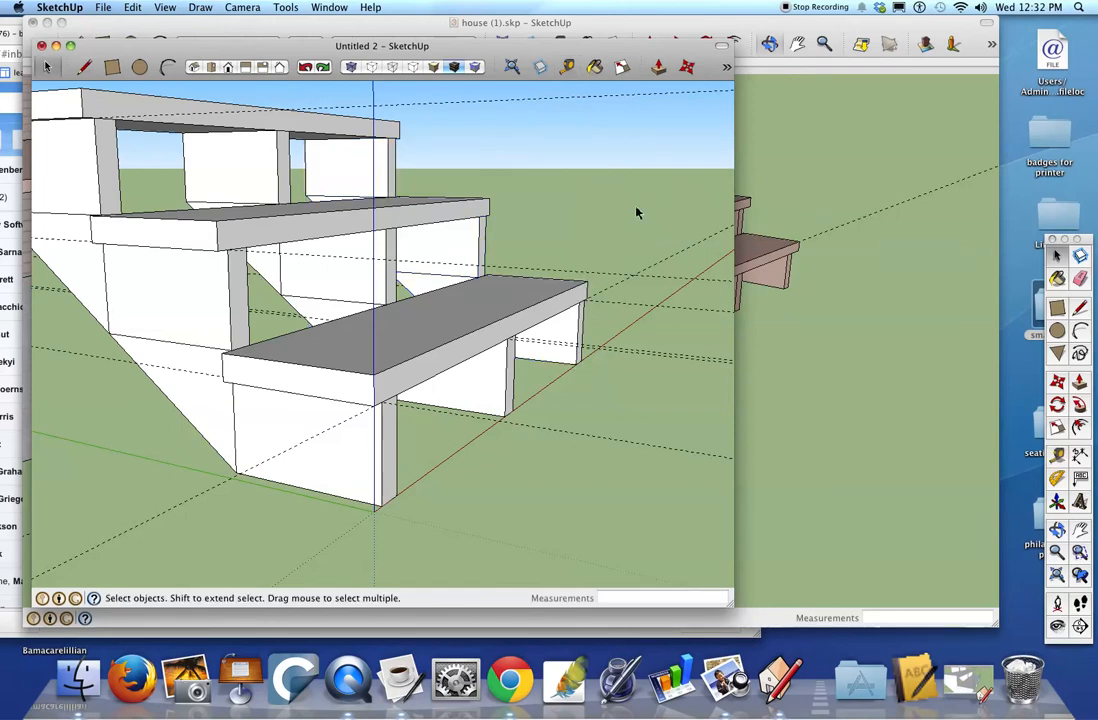
Edit the step component and push/pull its long front face outward 1" so all treads overhang the stringers.
{"action": "left_click", "coordinate": [407, 378]}
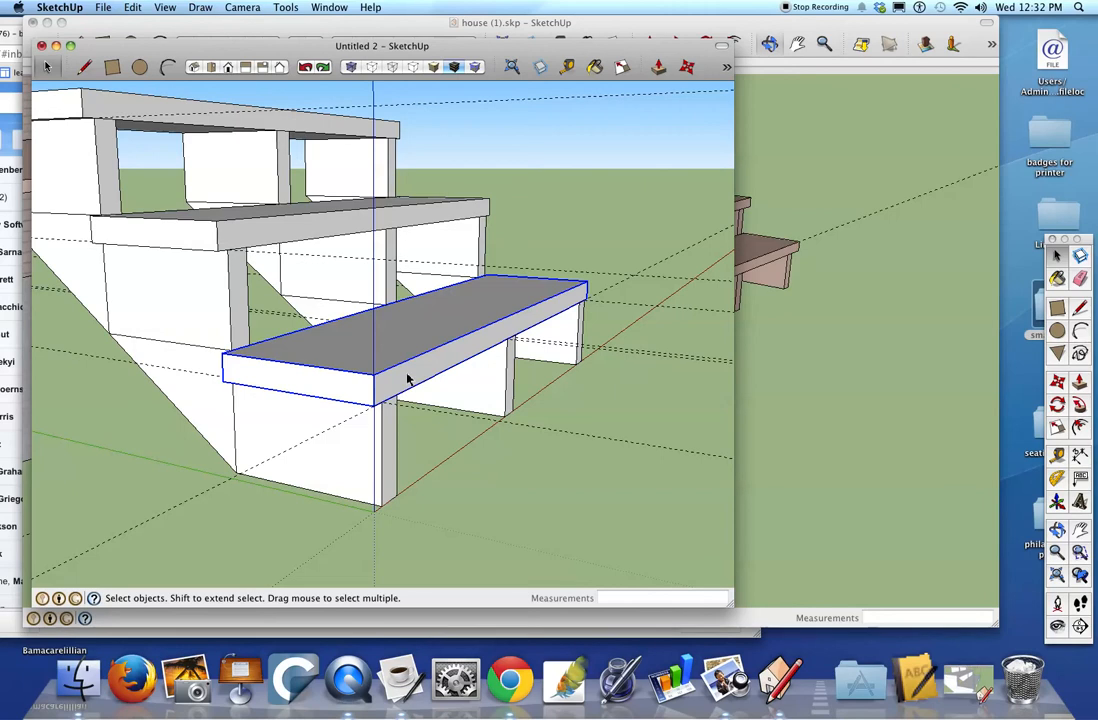
{"action": "right_click", "coordinate": [408, 378]}
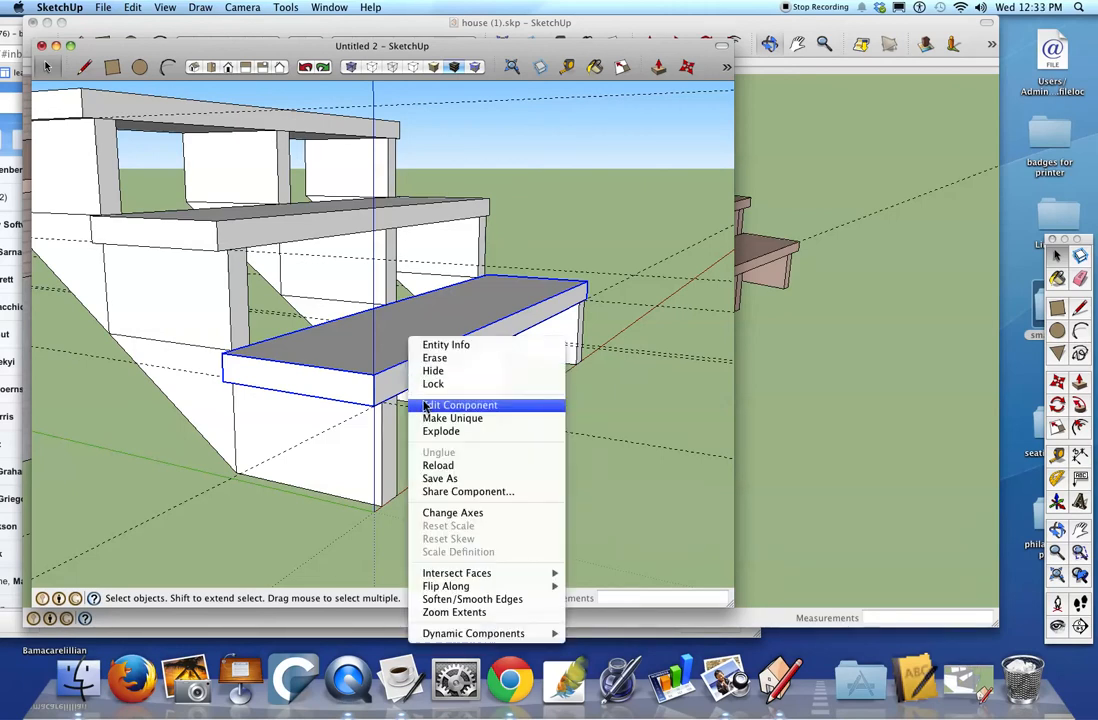
{"action": "left_click", "coordinate": [458, 405]}
{"action": "key", "text": "p"}
{"action": "left_click", "coordinate": [417, 382]}
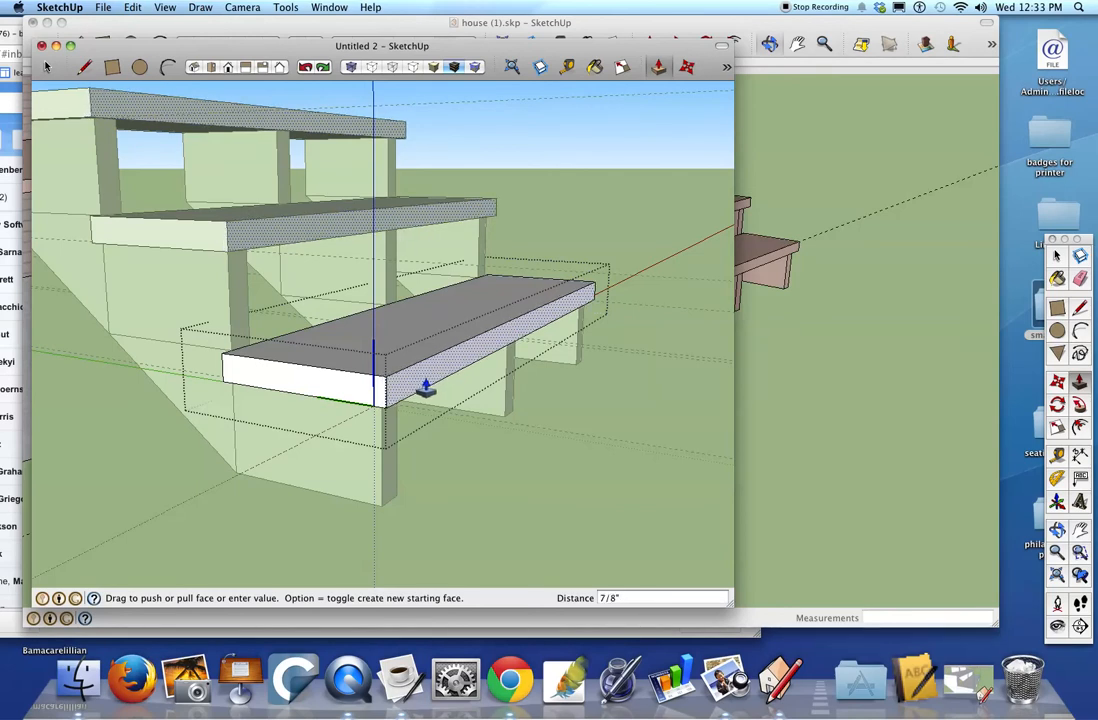
{"action": "left_click", "coordinate": [424, 388]}
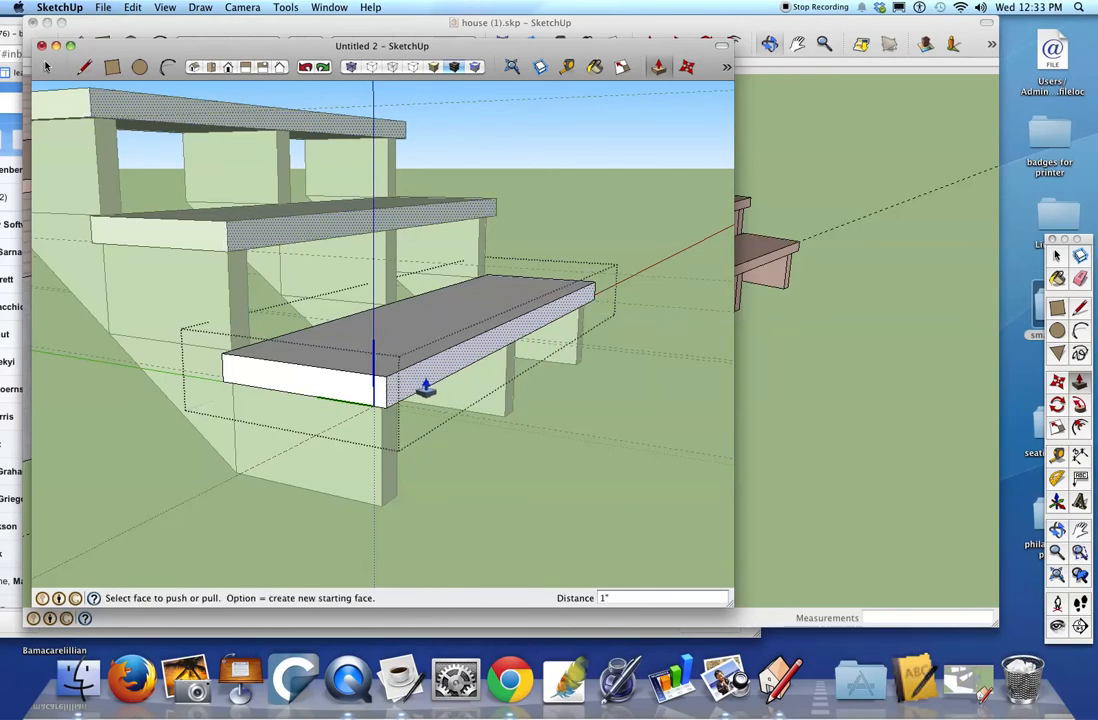
{"action": "left_click", "coordinate": [425, 388]}
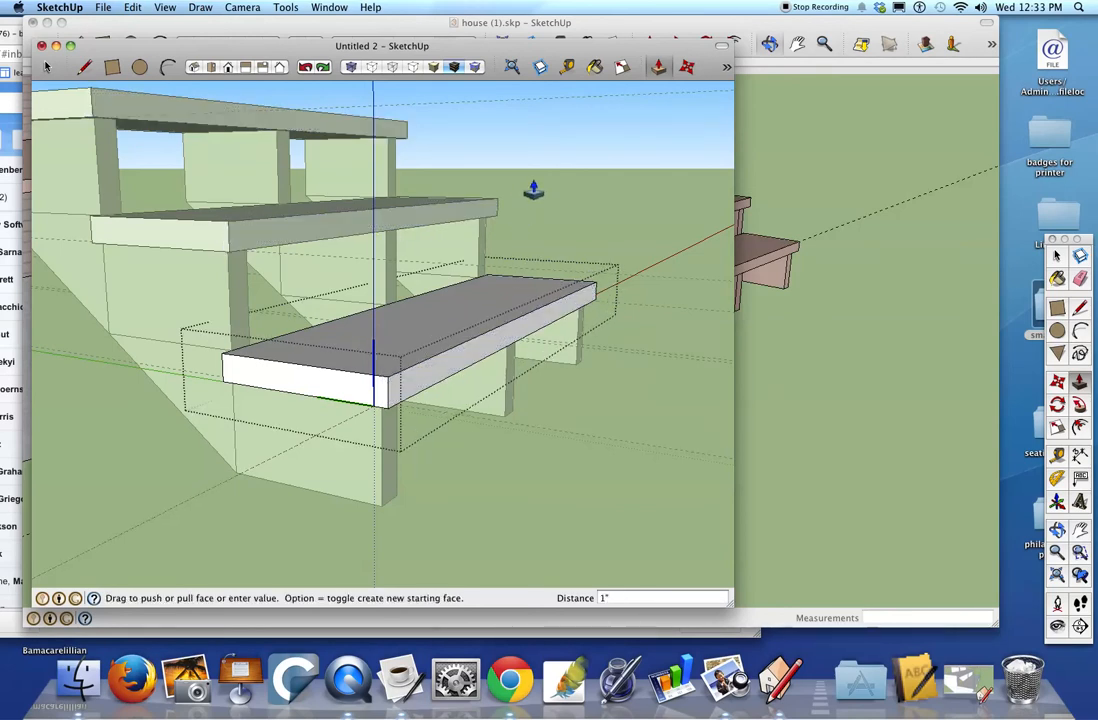
{"action": "scroll", "coordinate": [547, 190], "scroll_direction": "down", "scroll_amount": 5}
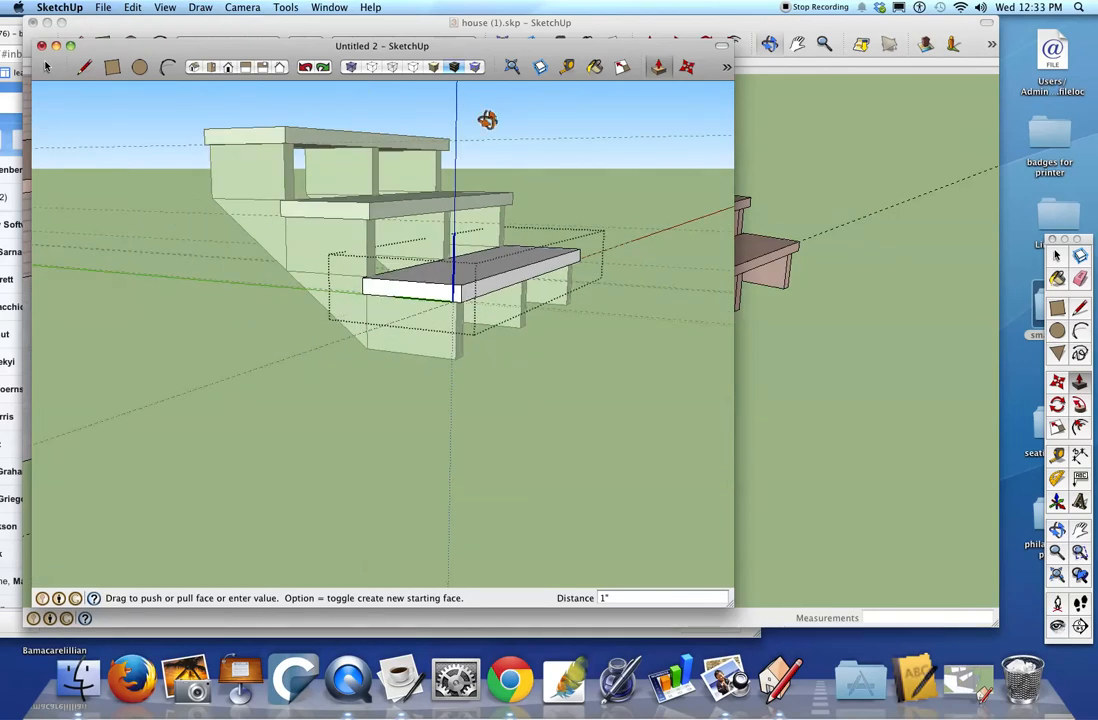
{"action": "mouse_move", "coordinate": [596, 135]}
{"action": "middle_mouse_down"}
{"action": "mouse_move", "coordinate": [520, 213]}
{"action": "mouse_move", "coordinate": [484, 287]}
{"action": "mouse_move", "coordinate": [623, 243]}
{"action": "mouse_move", "coordinate": [498, 289]}
{"action": "mouse_move", "coordinate": [571, 216]}
{"action": "middle_mouse_up"}
{"action": "left_click", "coordinate": [500, 464]}
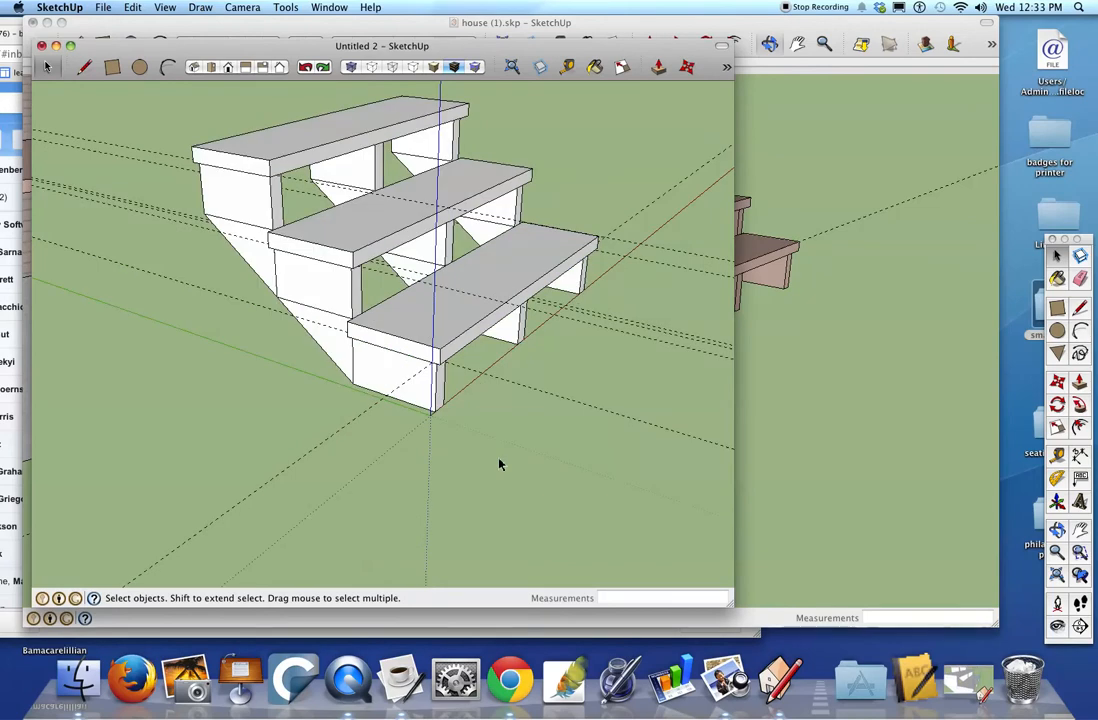
Delete all construction guides from the staircase model.
{"action": "mouse_move", "coordinate": [531, 287]}
{"action": "middle_mouse_down", "text": "shift"}
{"action": "mouse_move", "coordinate": [502, 287]}
{"action": "mouse_move", "coordinate": [493, 336]}
{"action": "middle_mouse_up", "text": "shift"}
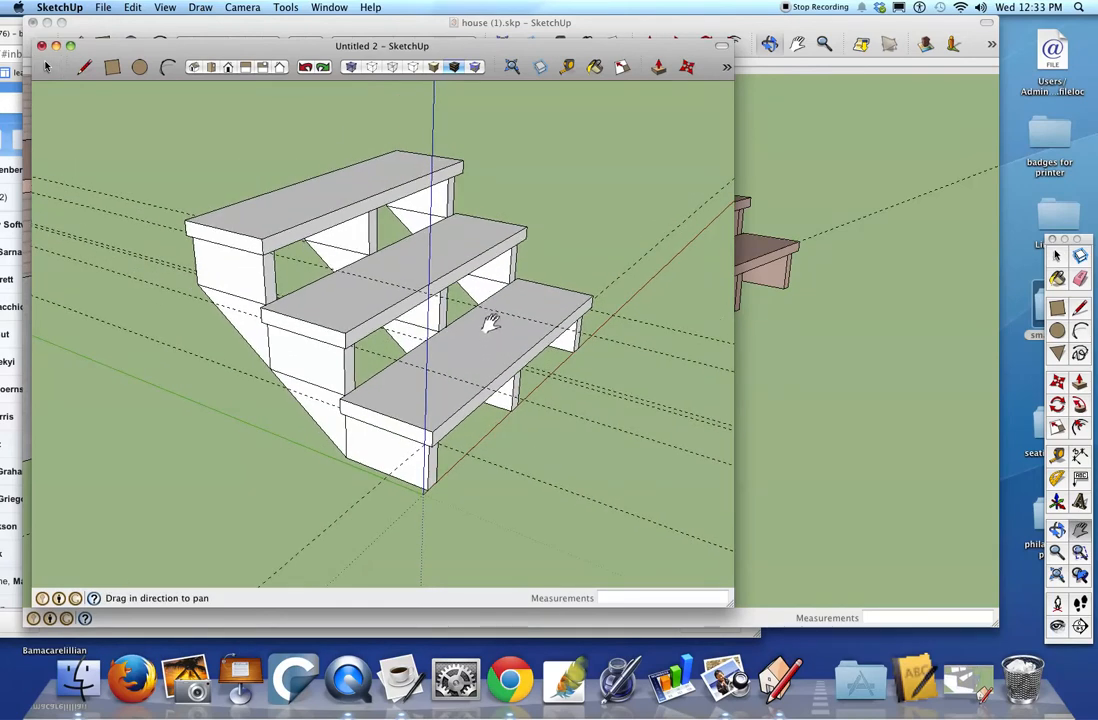
{"action": "left_click", "coordinate": [133, 8]}
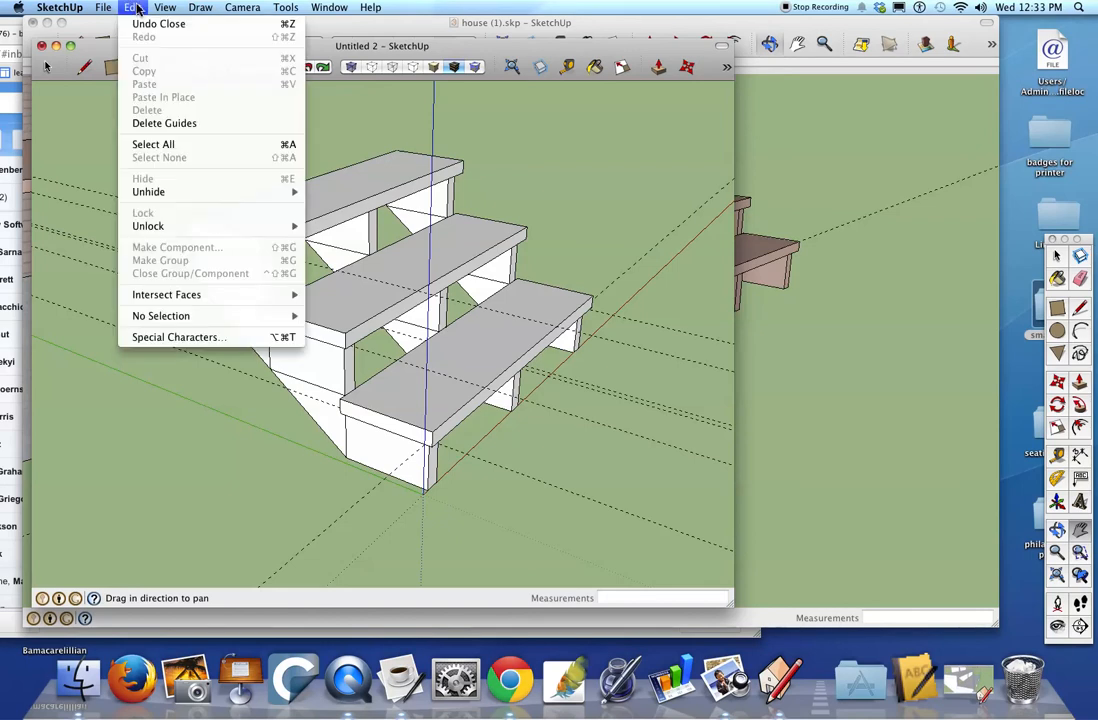
{"action": "left_click", "coordinate": [164, 122]}
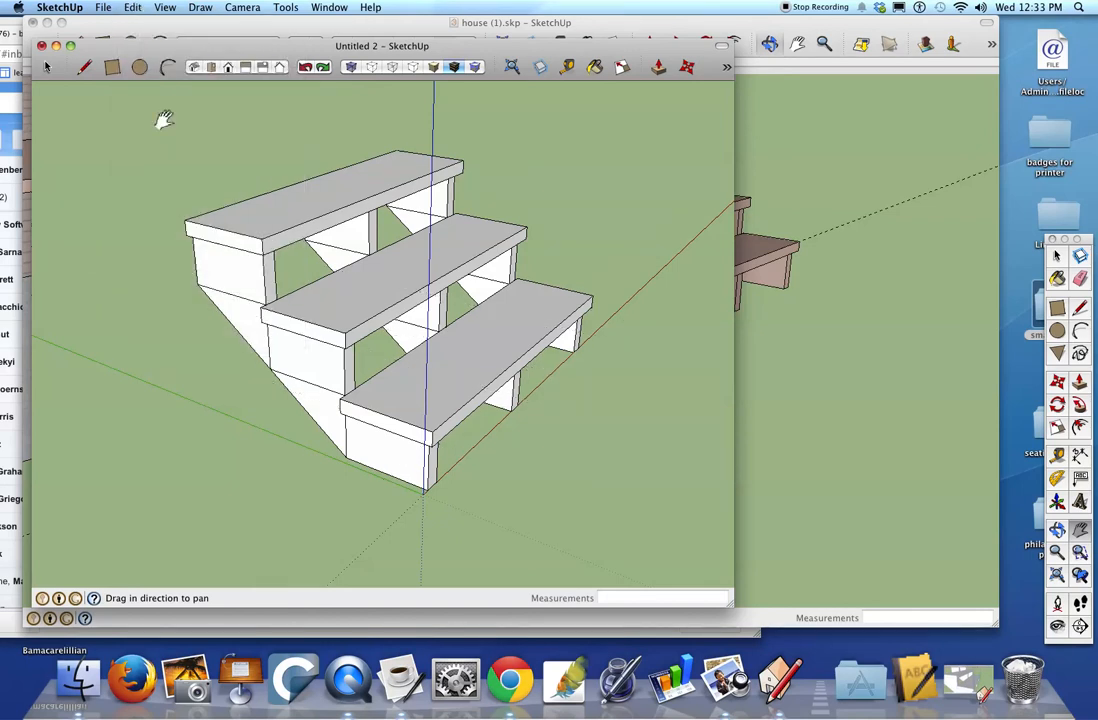